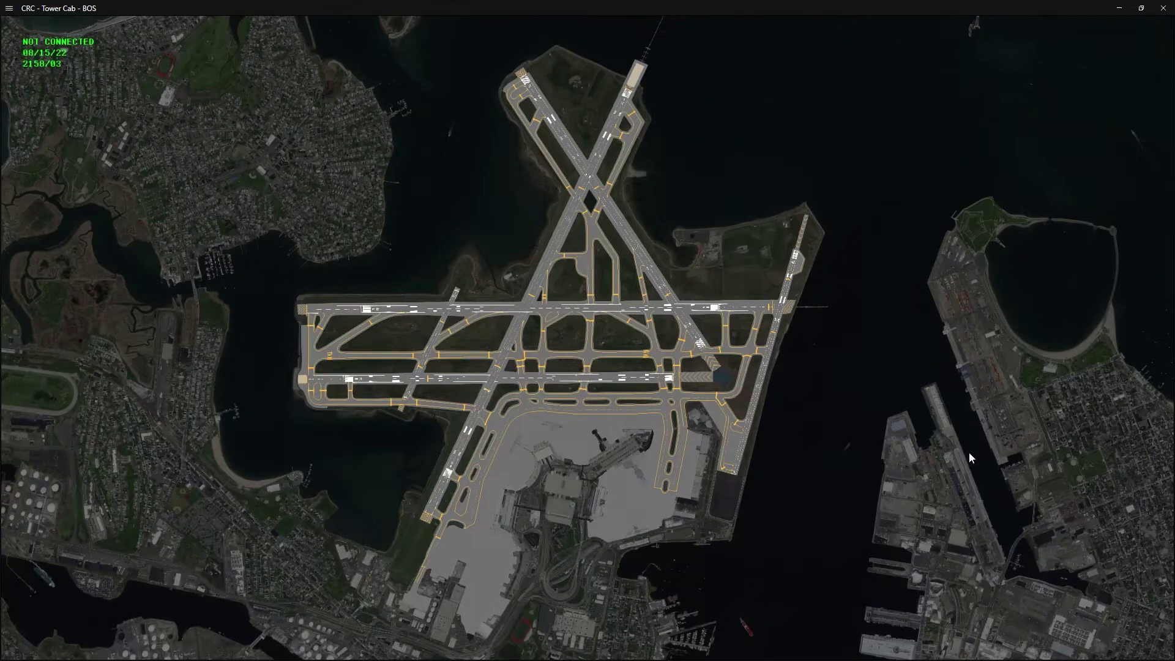
# Zoom the CRC map and recentre it on the Boston airport.
pyautogui.scroll(-5, 839, 435)
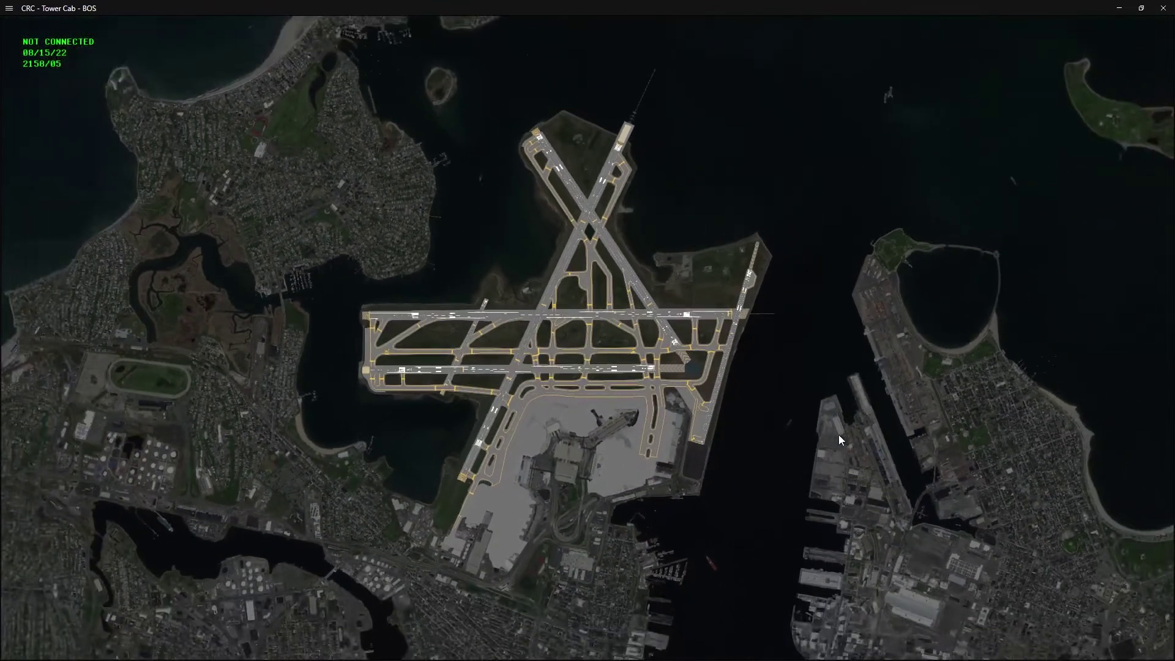
pyautogui.scroll(-4, 837, 438)
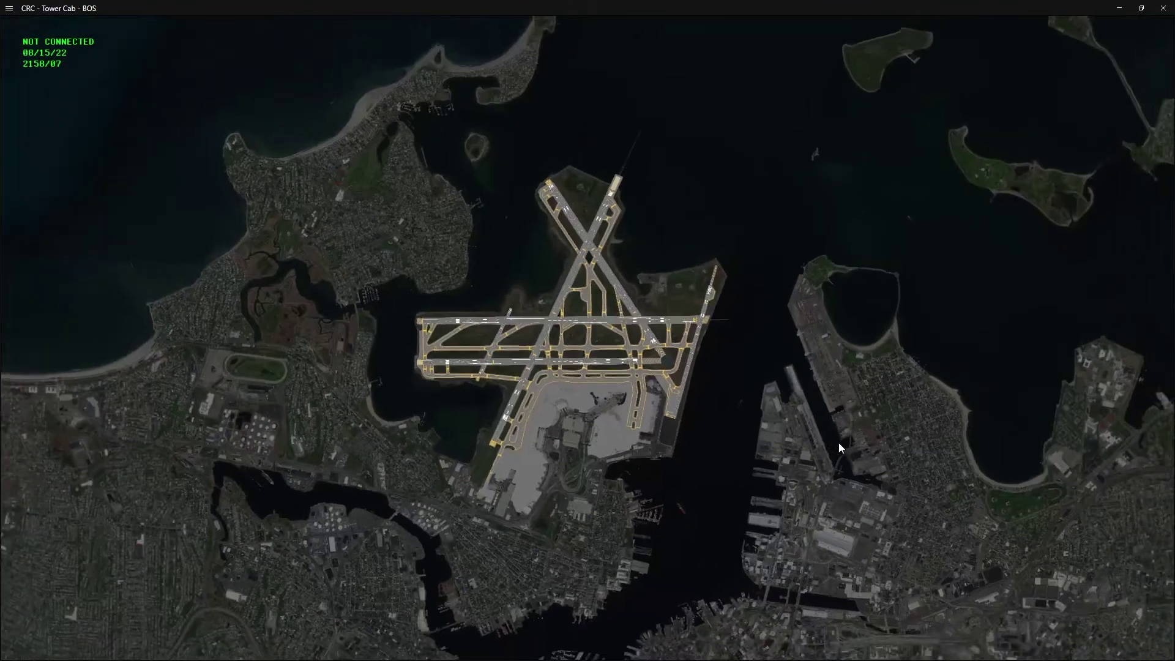
pyautogui.scroll(-2, 839, 442)
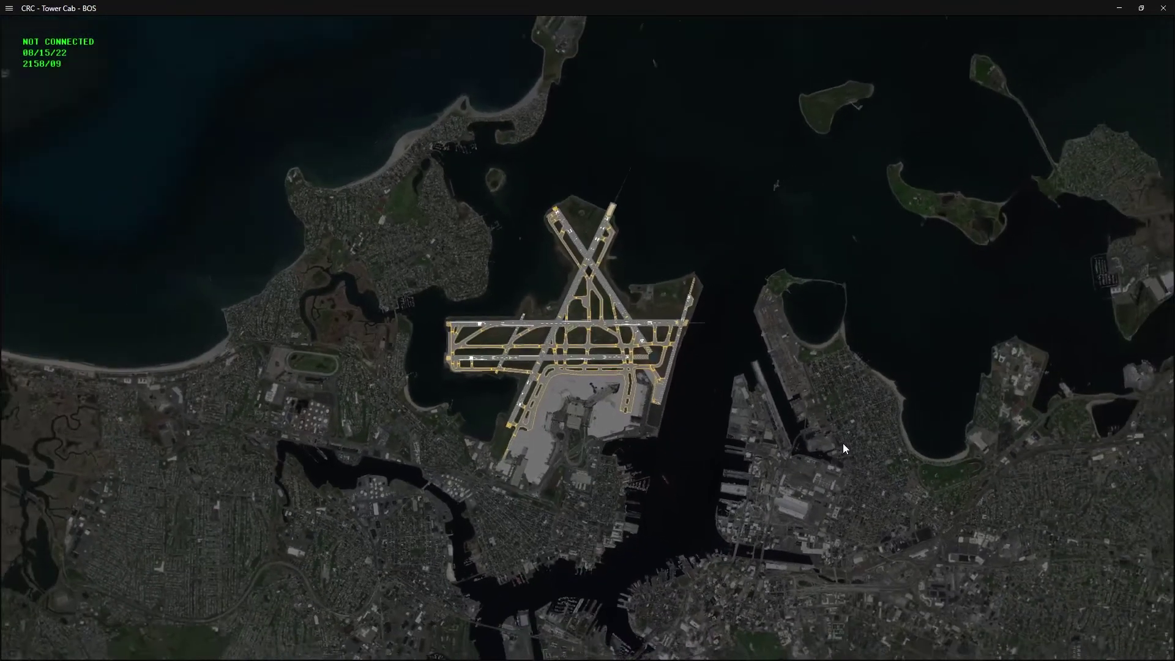
pyautogui.moveTo(842, 443); pyautogui.dragTo(747, 499)
pyautogui.scroll(3, 489, 520)
pyautogui.scroll(5, 515, 472)
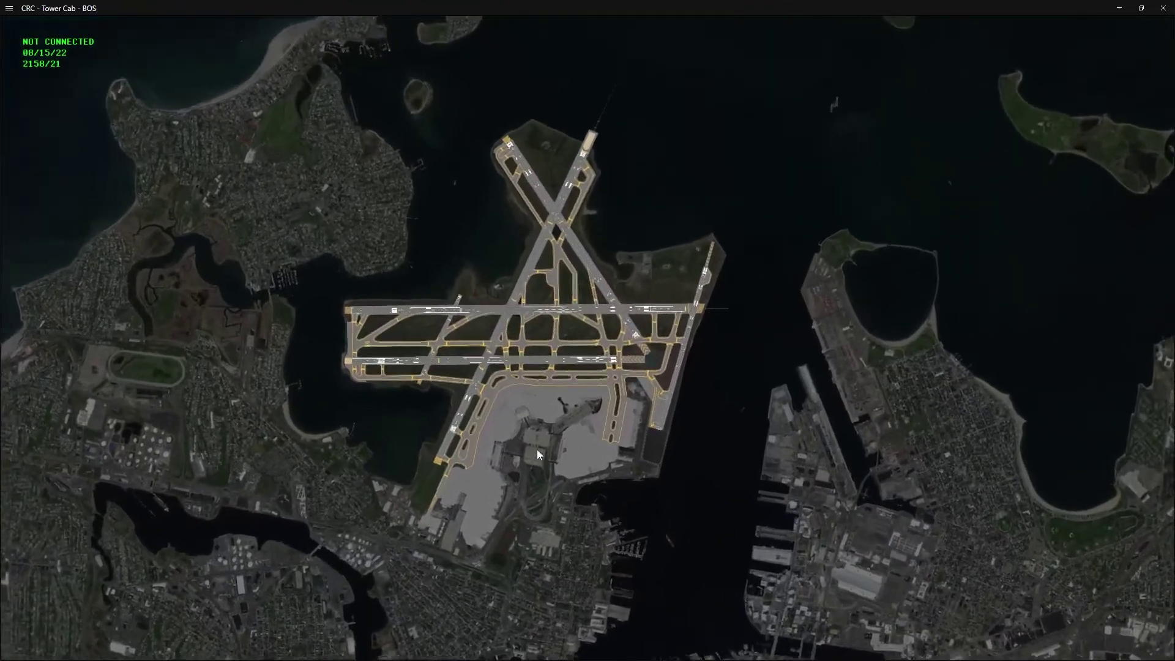
pyautogui.scroll(6, 529, 469)
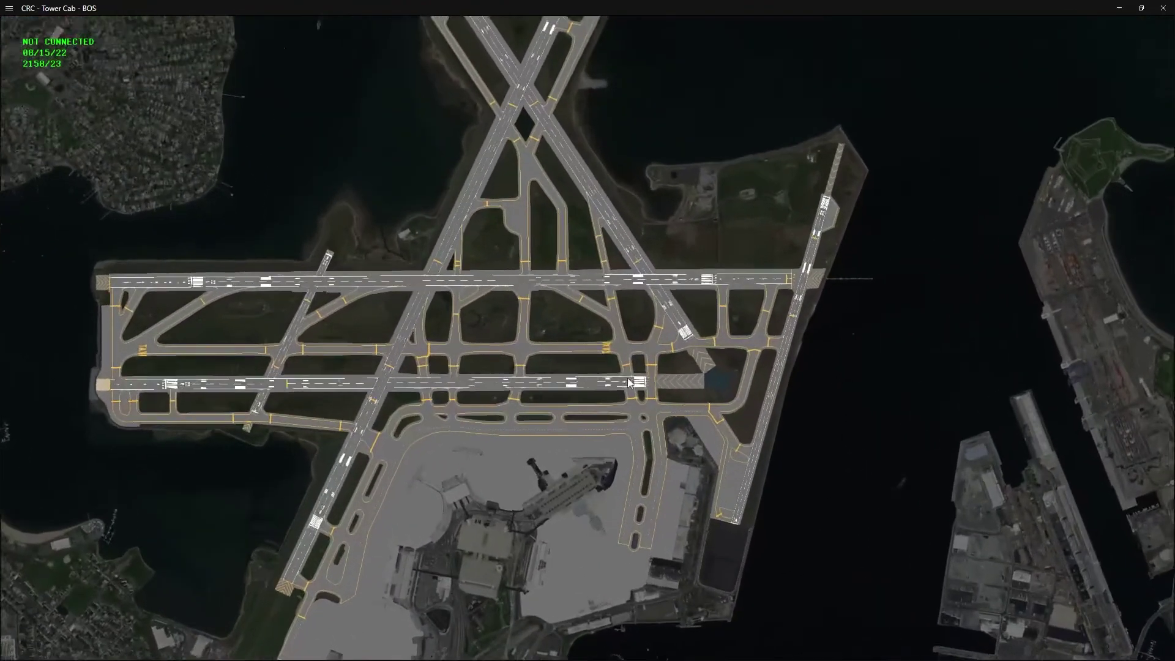
pyautogui.scroll(5, 659, 372)
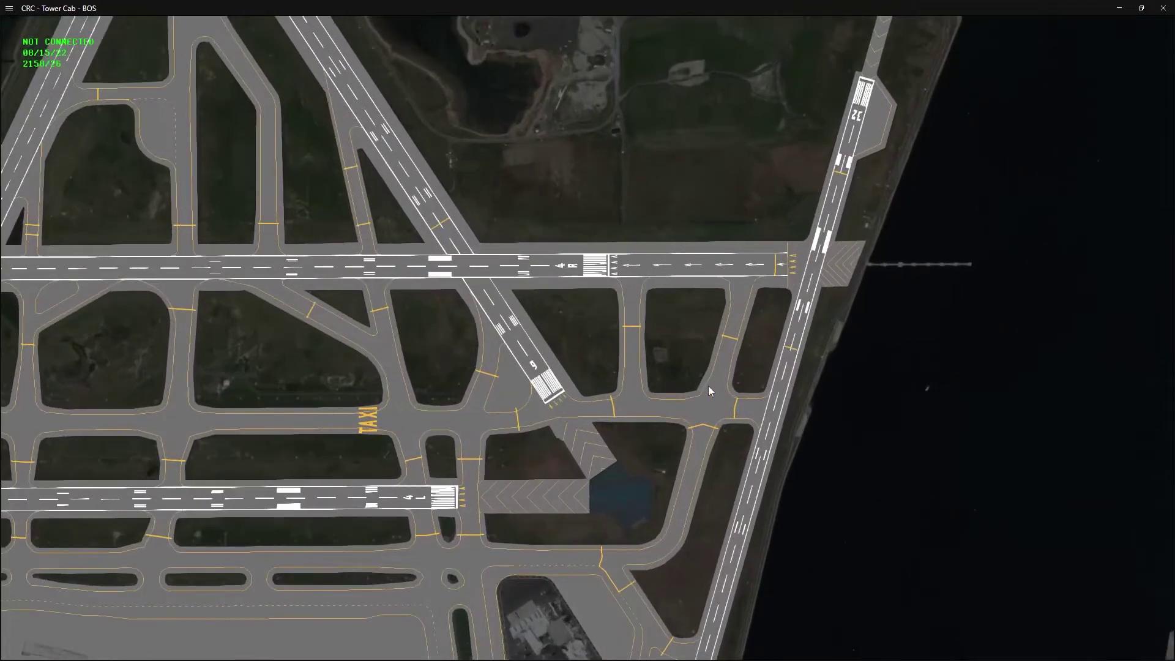
# Pan across the airfield to inspect the runway markings and yellow taxiway lines.
pyautogui.moveTo(708, 386); pyautogui.dragTo(668, 423)
pyautogui.moveTo(565, 347); pyautogui.dragTo(657, 467)
pyautogui.moveTo(322, 179); pyautogui.dragTo(434, 517)
pyautogui.moveTo(360, 378); pyautogui.dragTo(406, 473)
pyautogui.moveTo(284, 350); pyautogui.dragTo(388, 325)
pyautogui.moveTo(288, 636); pyautogui.dragTo(363, 388)
pyautogui.moveTo(306, 512); pyautogui.dragTo(343, 215)
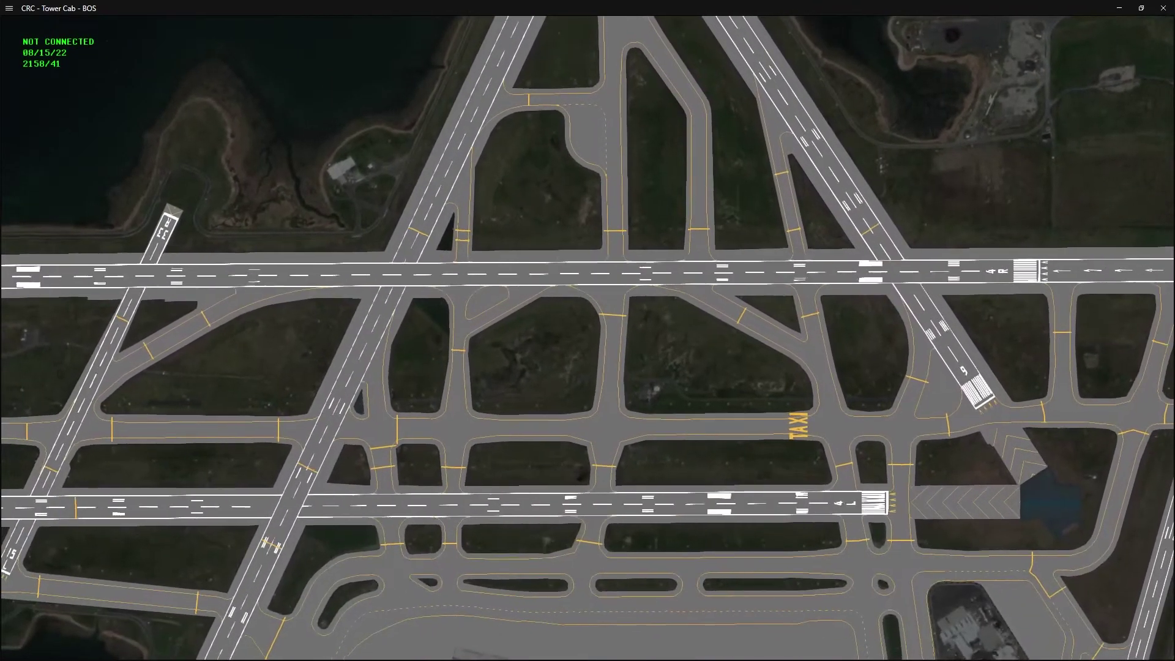
pyautogui.moveTo(245, 329); pyautogui.dragTo(652, 281)
pyautogui.moveTo(593, 329); pyautogui.dragTo(634, 323)
pyautogui.moveTo(621, 475); pyautogui.dragTo(586, 173)
pyautogui.moveTo(783, 261); pyautogui.dragTo(538, 260)
pyautogui.moveTo(341, 174); pyautogui.dragTo(26, 391)
pyautogui.moveTo(524, 333); pyautogui.dragTo(513, 344)
pyautogui.moveTo(707, 181); pyautogui.dragTo(591, 468)
pyautogui.moveTo(444, 175); pyautogui.dragTo(633, 141)
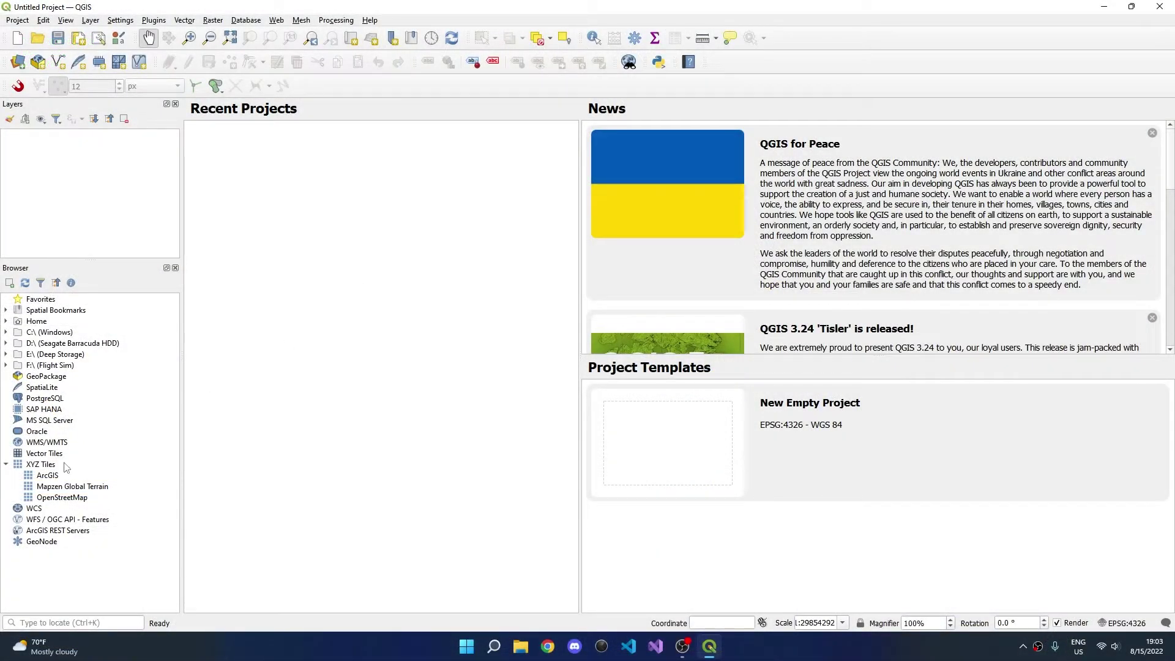
# Check the ArcGIS XYZ Tiles connection URL unchanged, then add ArcGIS imagery to the map.
pyautogui.click(65, 468)
pyautogui.rightClick(64, 469)
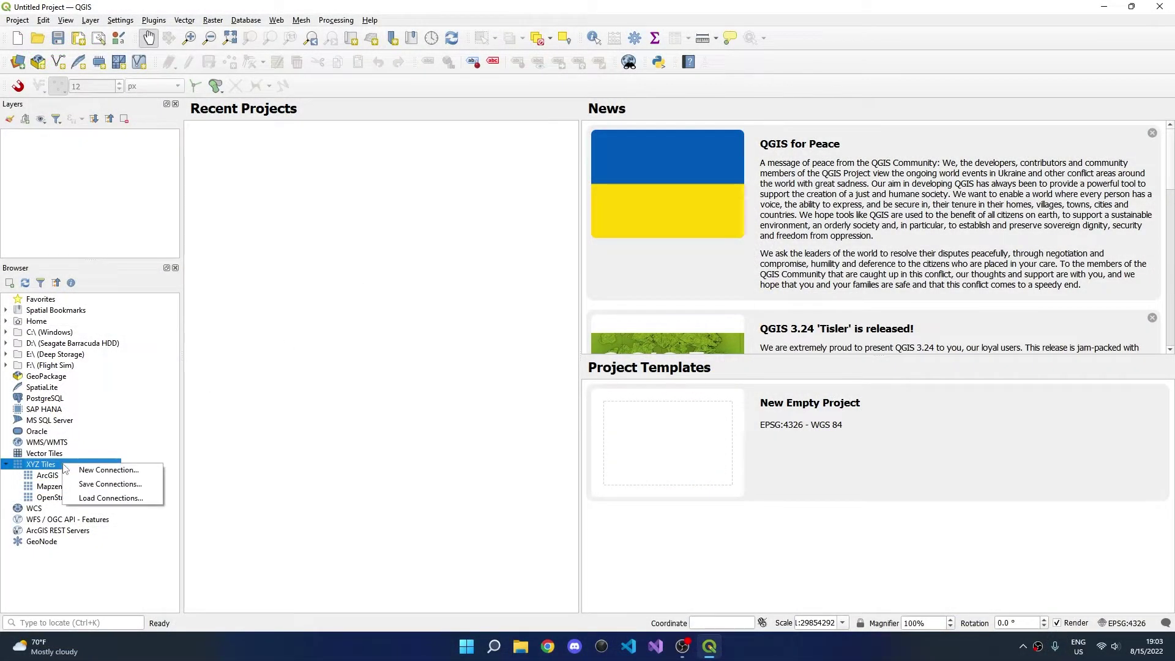
pyautogui.click(49, 476)
pyautogui.rightClick(52, 476)
pyautogui.click(62, 482)
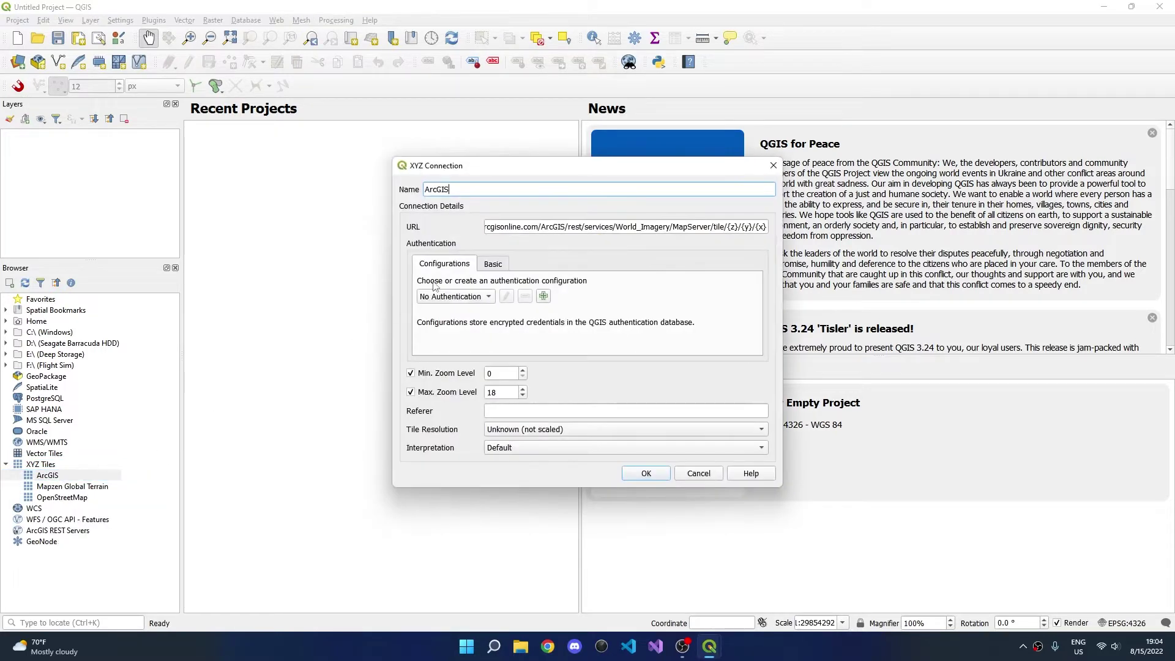
pyautogui.moveTo(461, 191); pyautogui.dragTo(411, 190)
pyautogui.moveTo(492, 227); pyautogui.dragTo(767, 235)
pyautogui.click(496, 227)
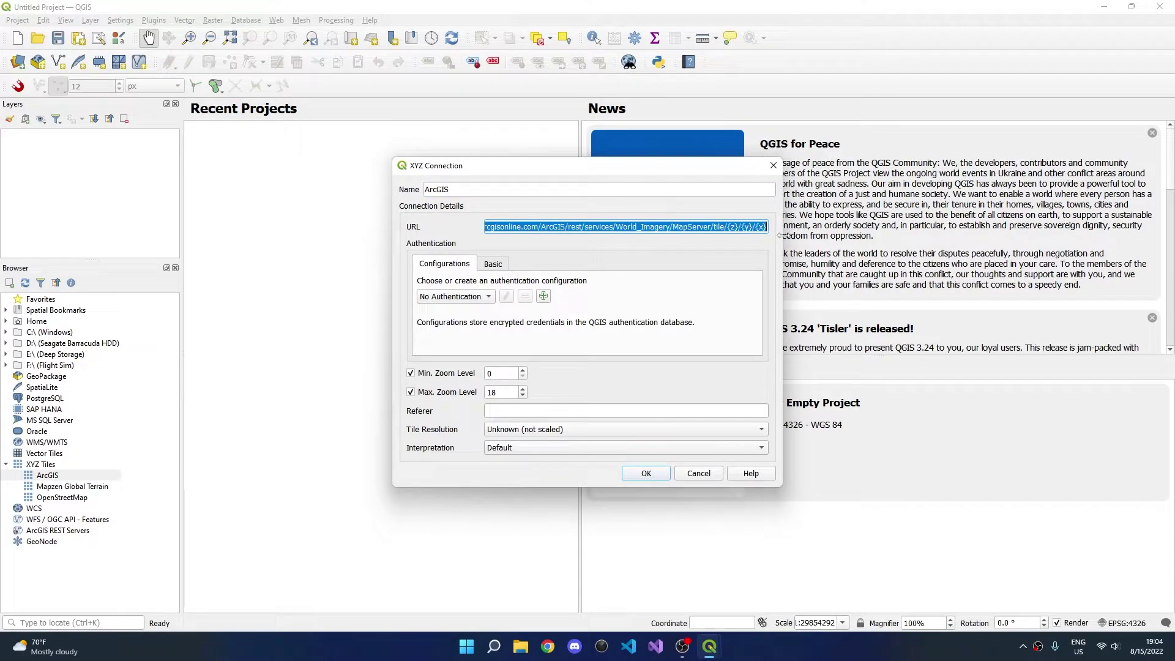
pyautogui.click(646, 473)
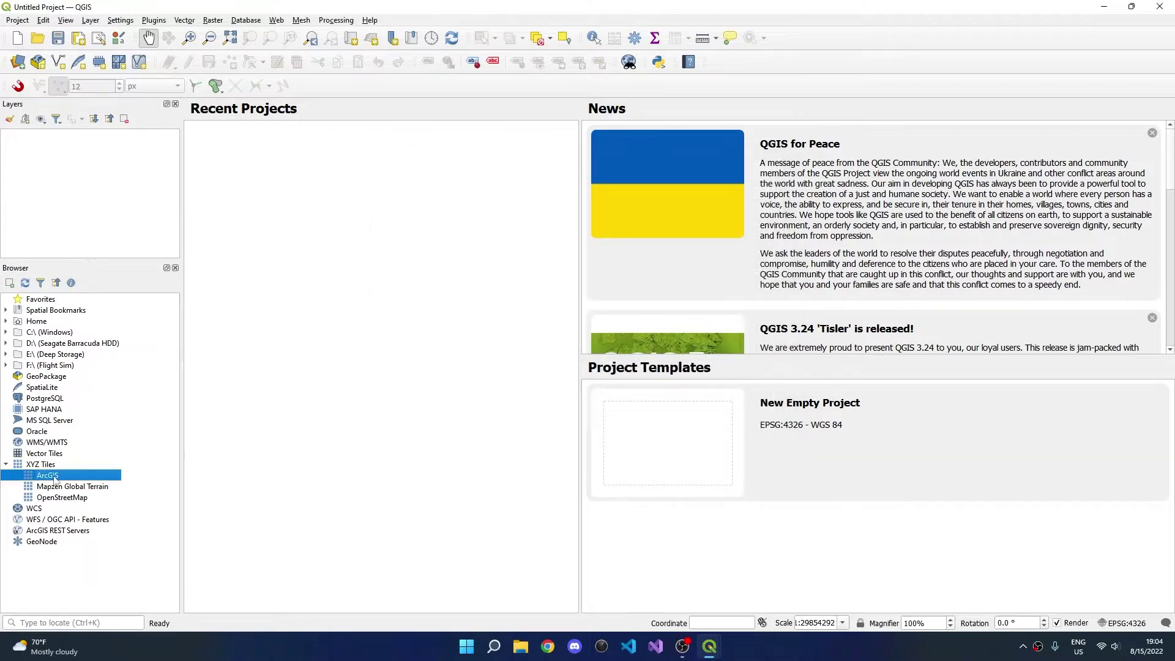
pyautogui.moveTo(52, 476); pyautogui.dragTo(74, 158)
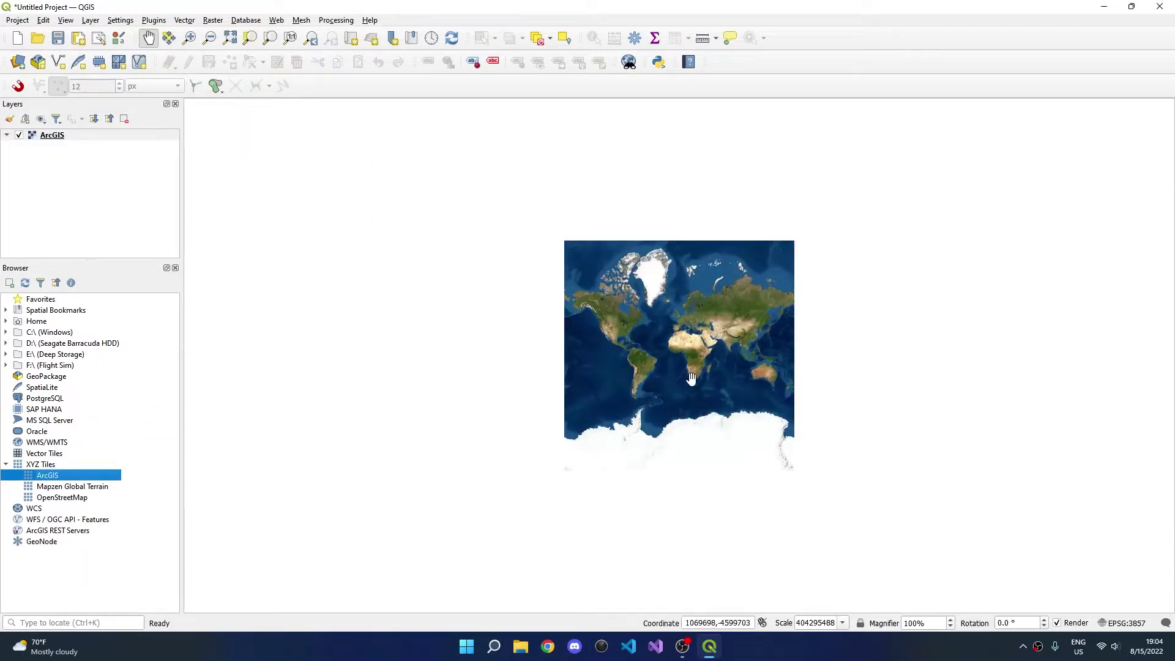
# Zoom the ArcGIS imagery from world view down to Nashua airport, centring its runway.
pyautogui.scroll(1, 634, 327)
pyautogui.scroll(4, 633, 327)
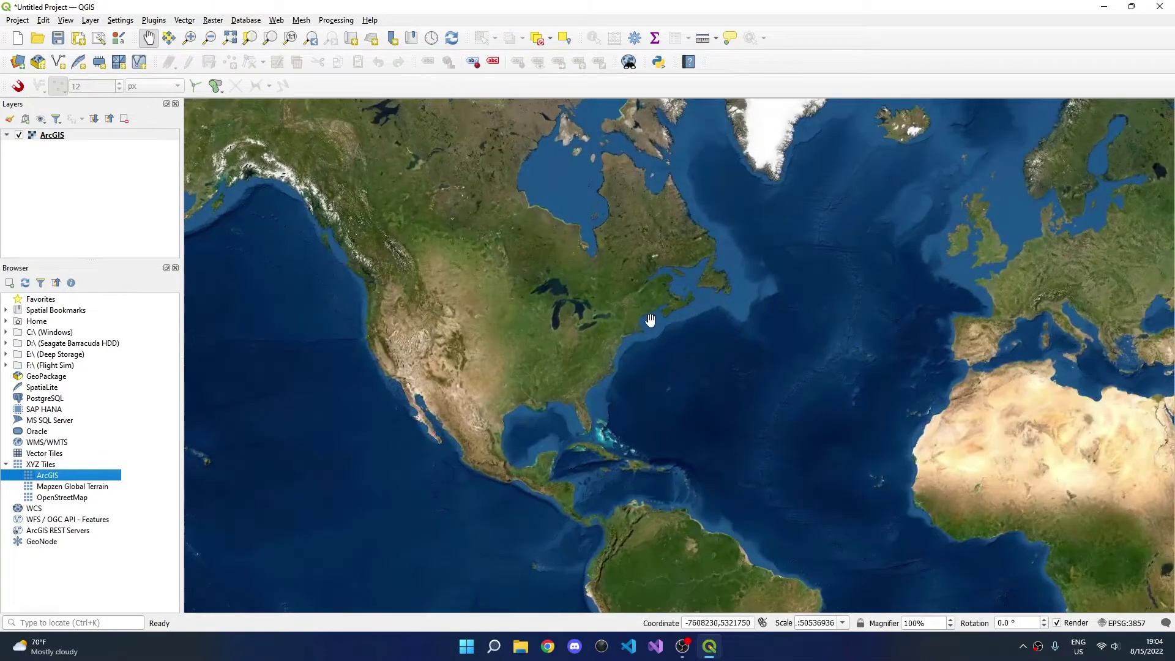
pyautogui.scroll(3, 642, 323)
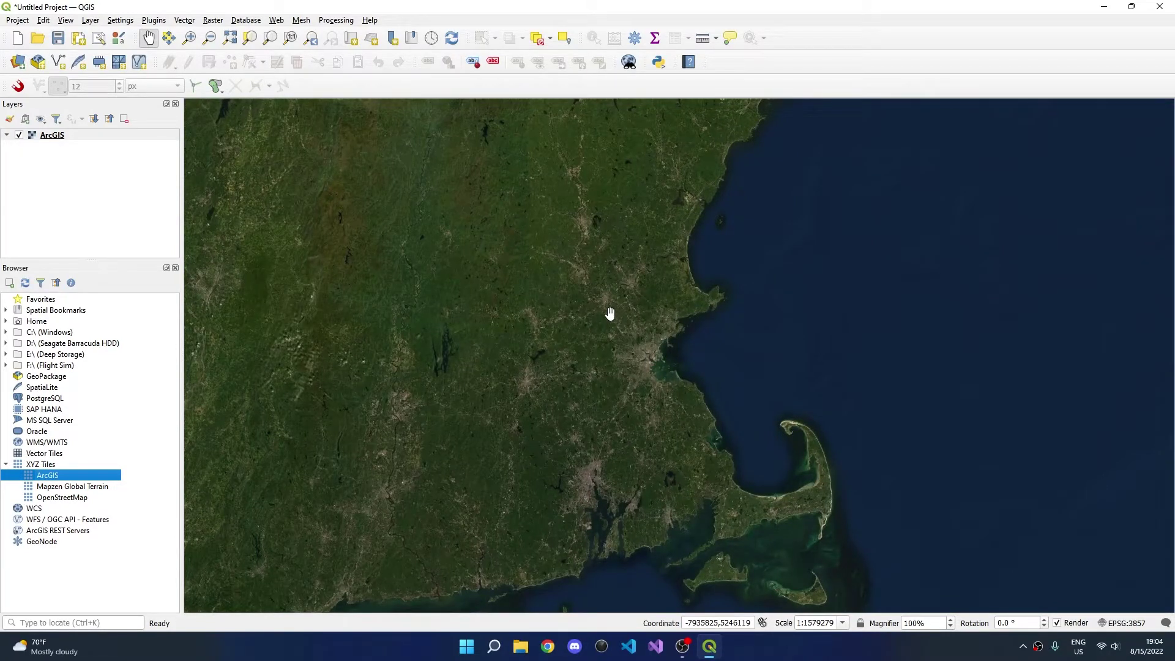
pyautogui.scroll(2, 588, 307)
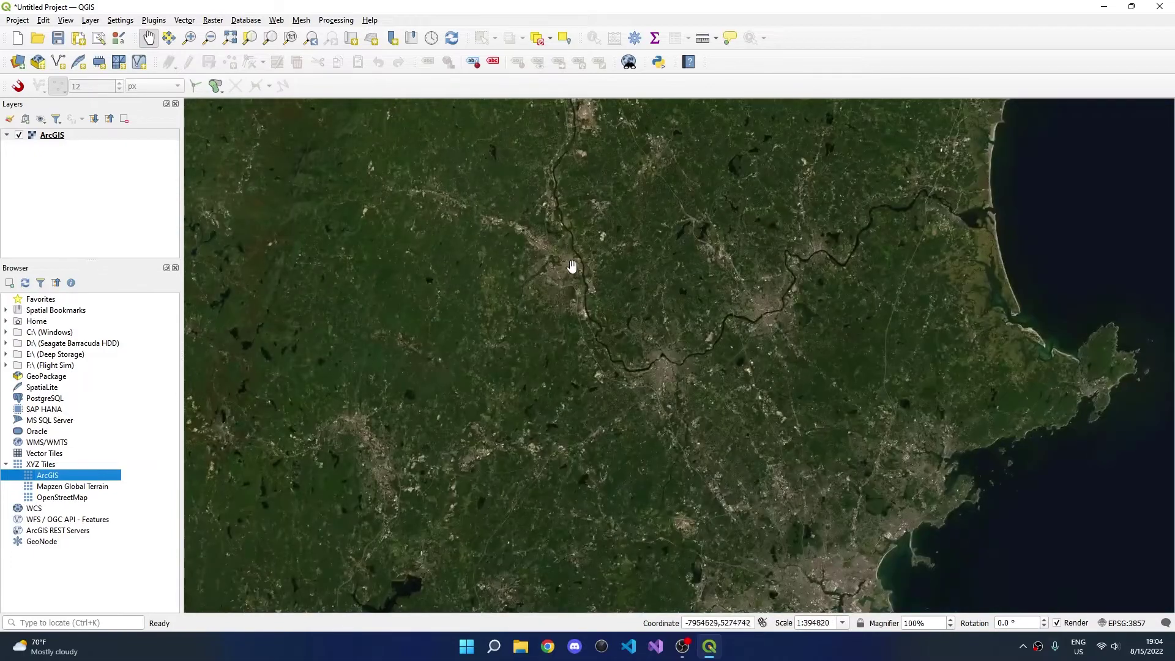
pyautogui.scroll(3, 537, 241)
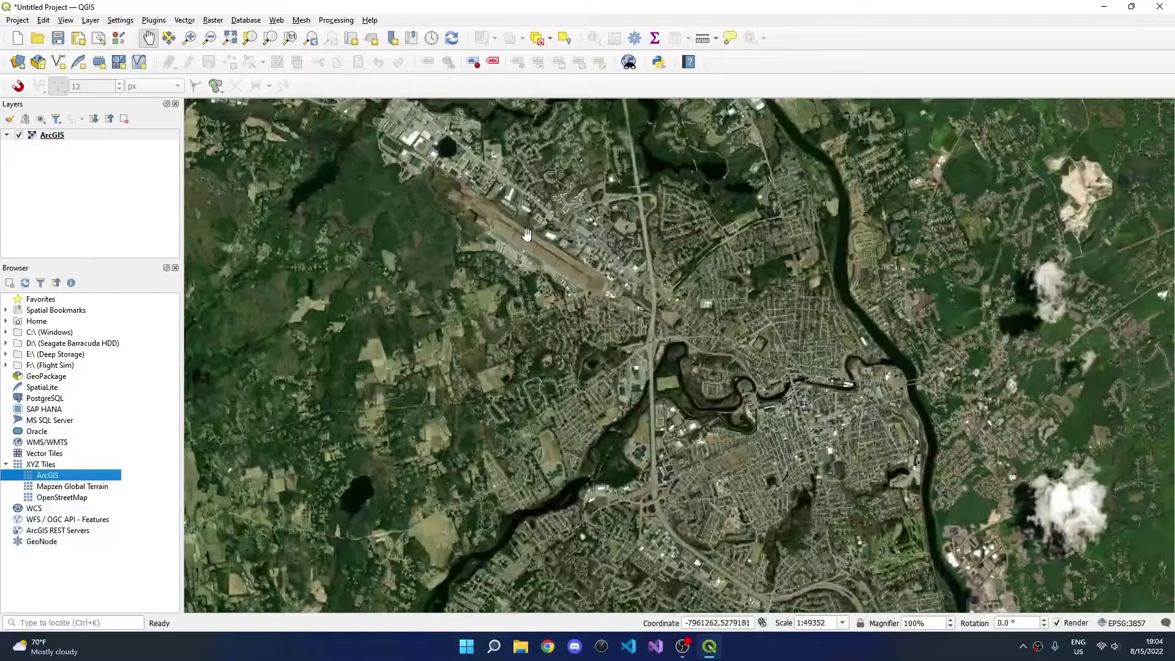
pyautogui.scroll(1, 527, 234)
pyautogui.moveTo(526, 234); pyautogui.dragTo(566, 296)
pyautogui.scroll(1, 547, 258)
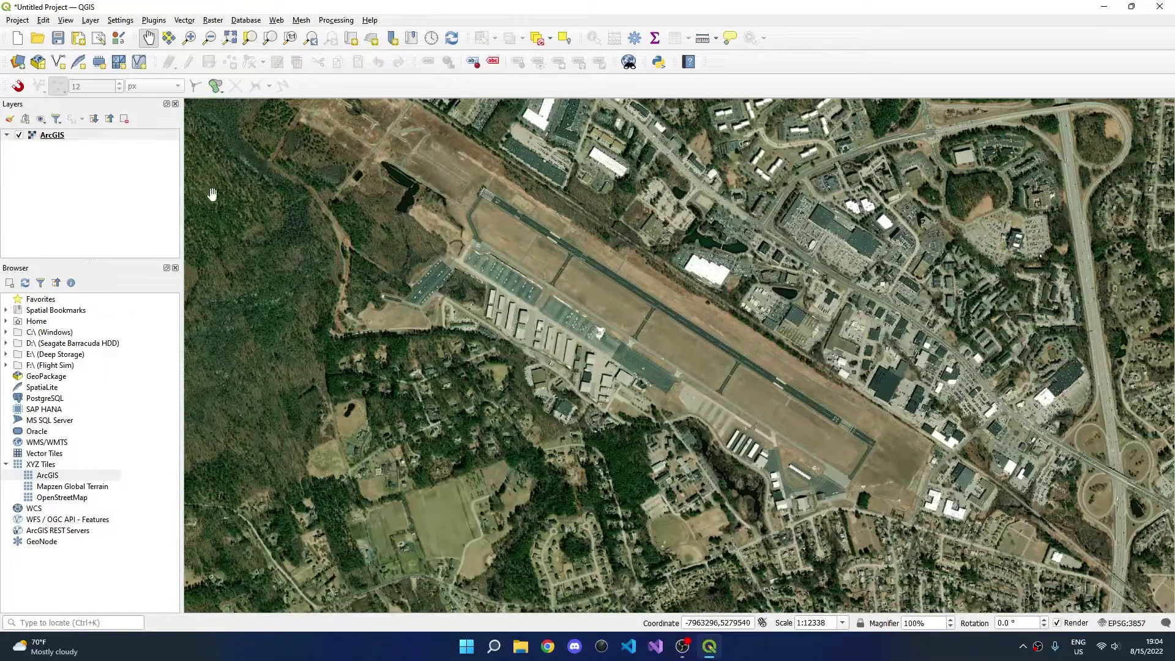
# Start a new temporary scratch layer named ASH Cab with Polygon geometry.
pyautogui.click(90, 20)
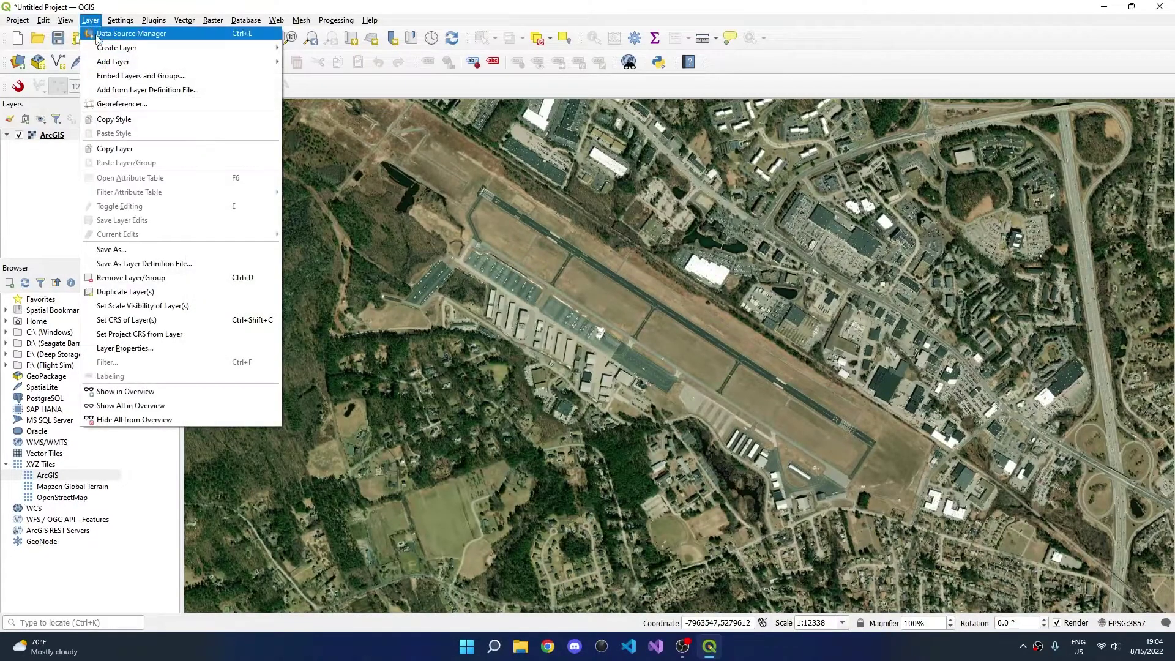
pyautogui.moveTo(257, 48)
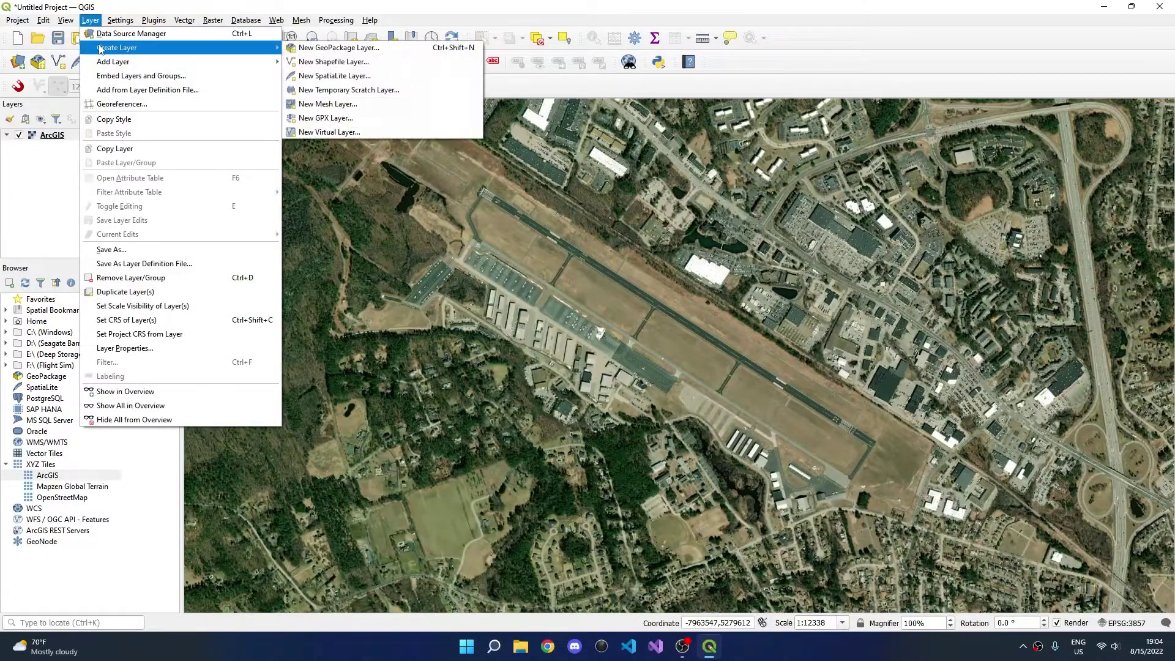
pyautogui.click(366, 91)
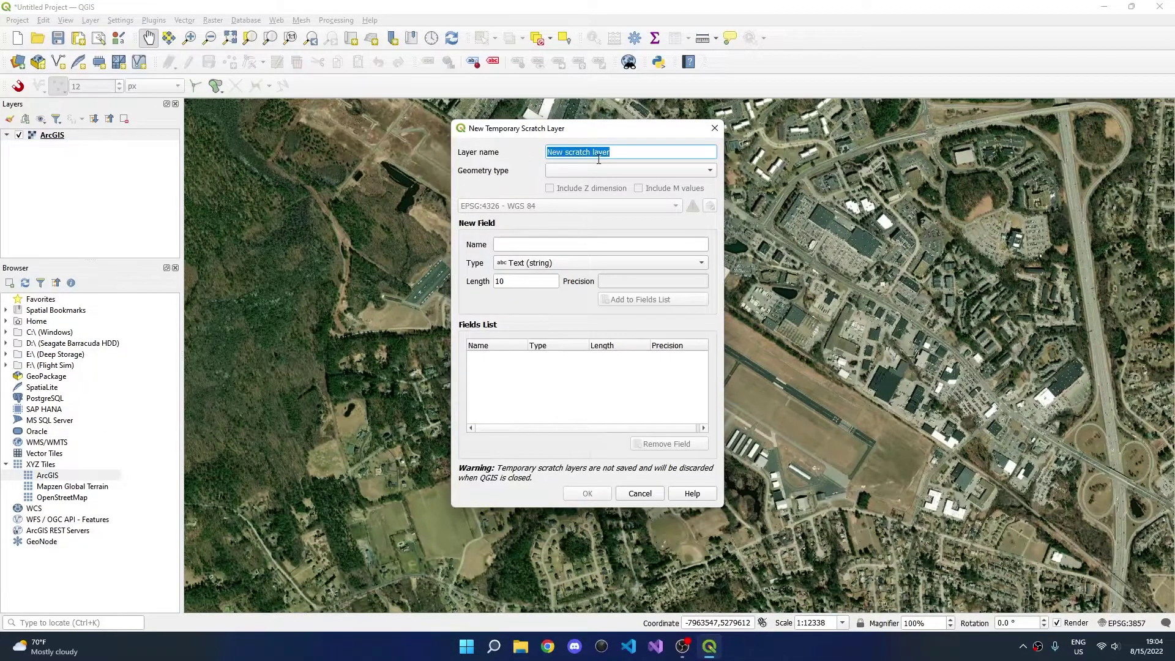
pyautogui.write('ASH Cab')
pyautogui.click(592, 171)
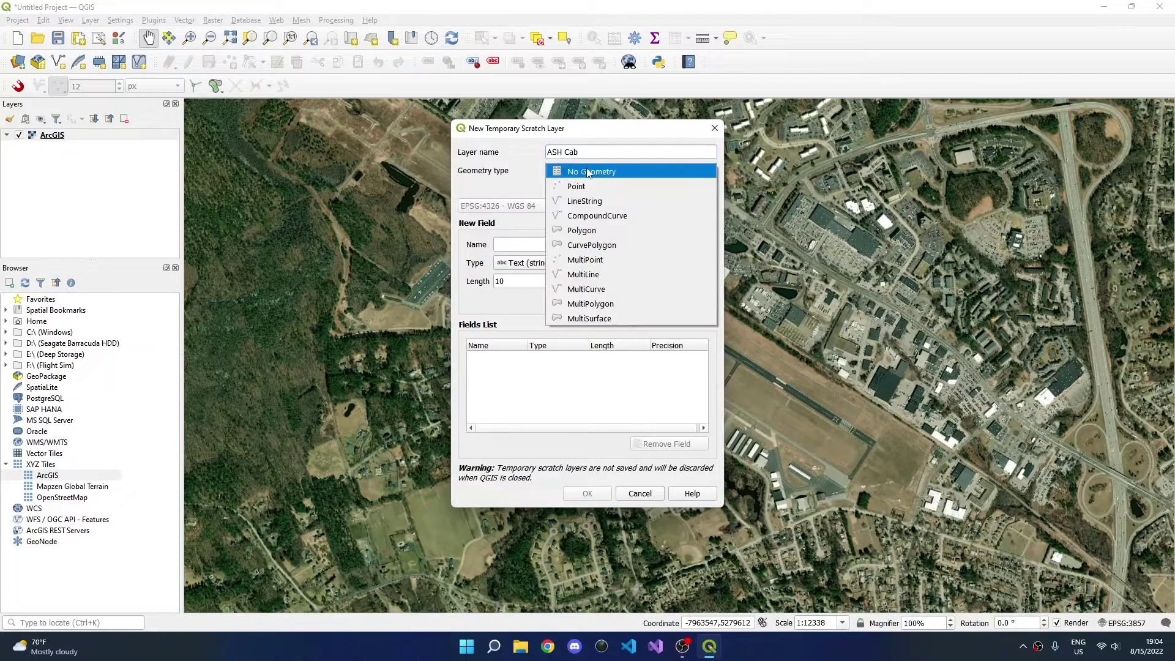
pyautogui.click(592, 231)
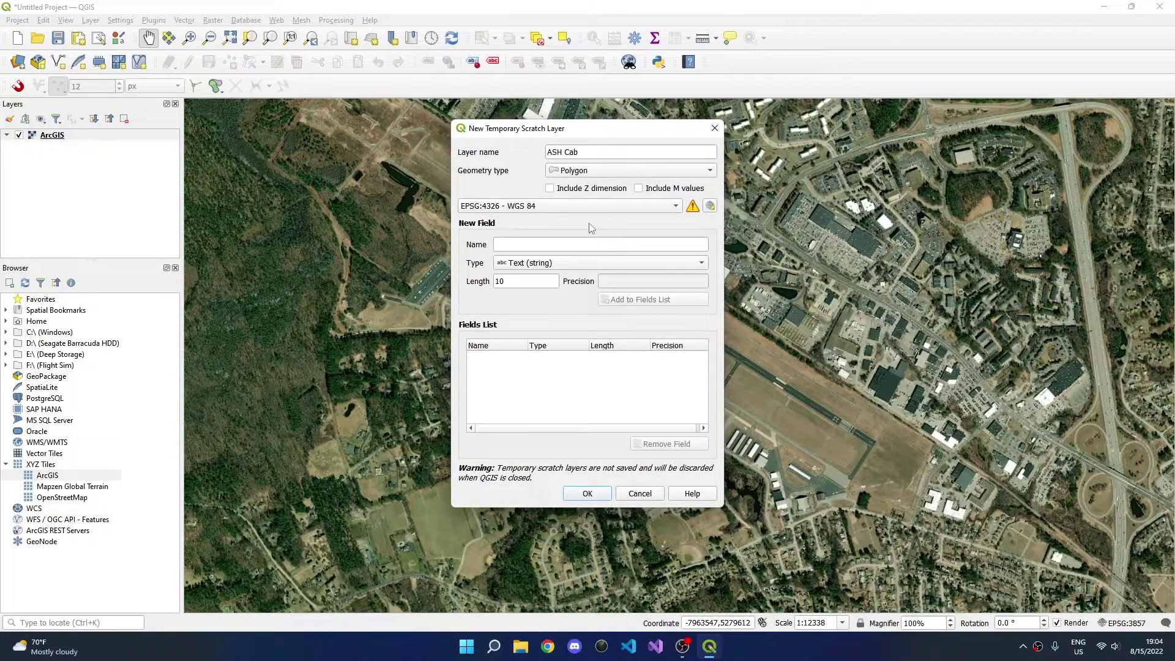
# Add a text field 'color' of length 7 and an integer field 'zIndex'.
pyautogui.click(559, 243)
pyautogui.write('color')
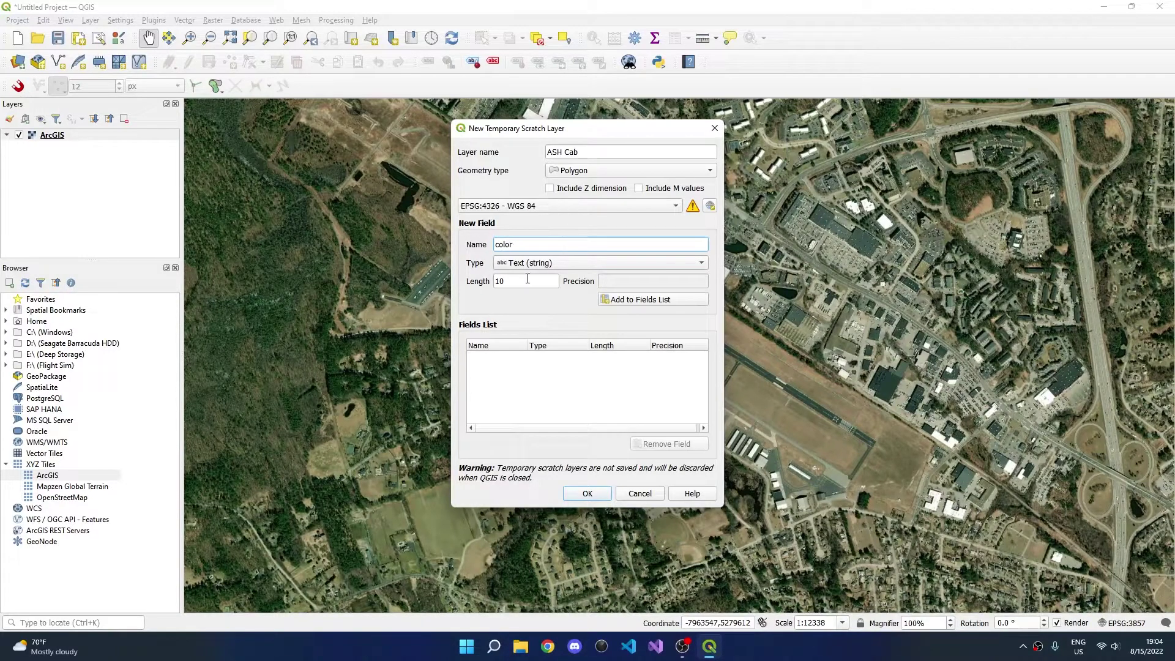
pyautogui.click(528, 279)
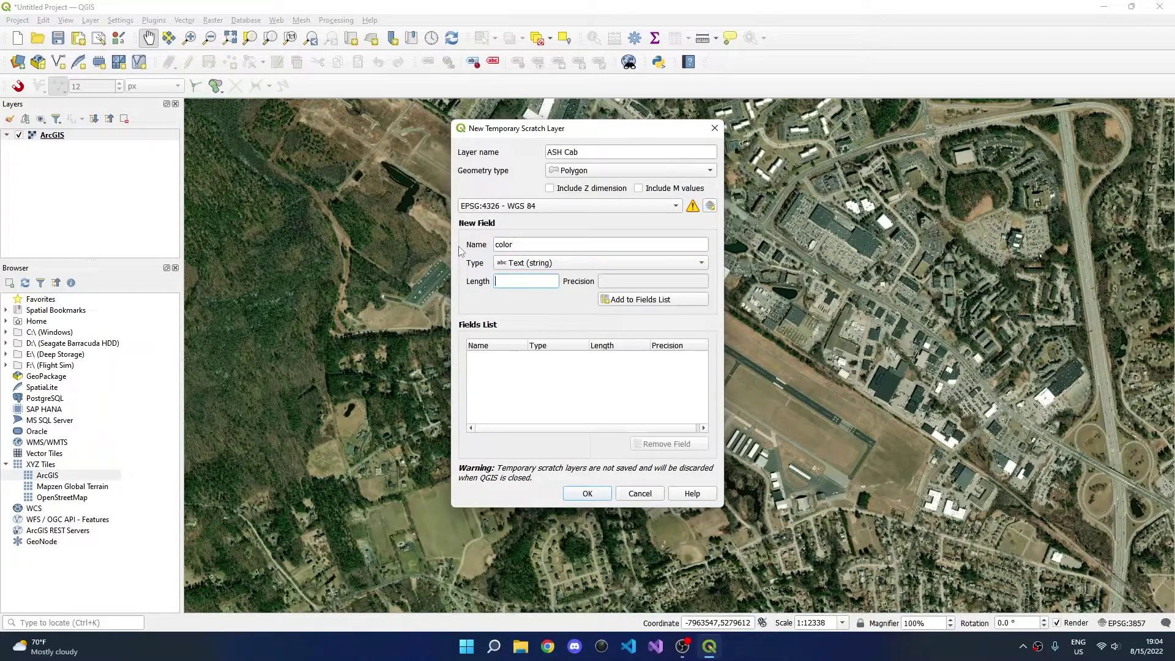
pyautogui.write('7')
pyautogui.click(643, 299)
pyautogui.click(520, 243)
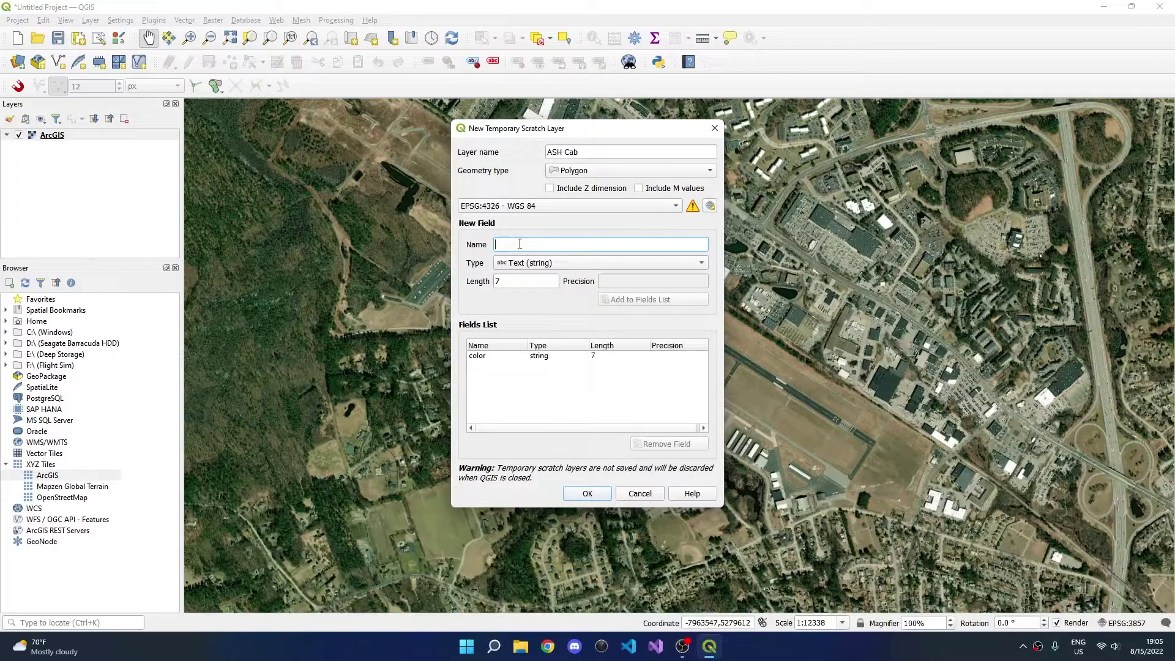
pyautogui.write('zIndex')
pyautogui.click(514, 263)
pyautogui.click(515, 278)
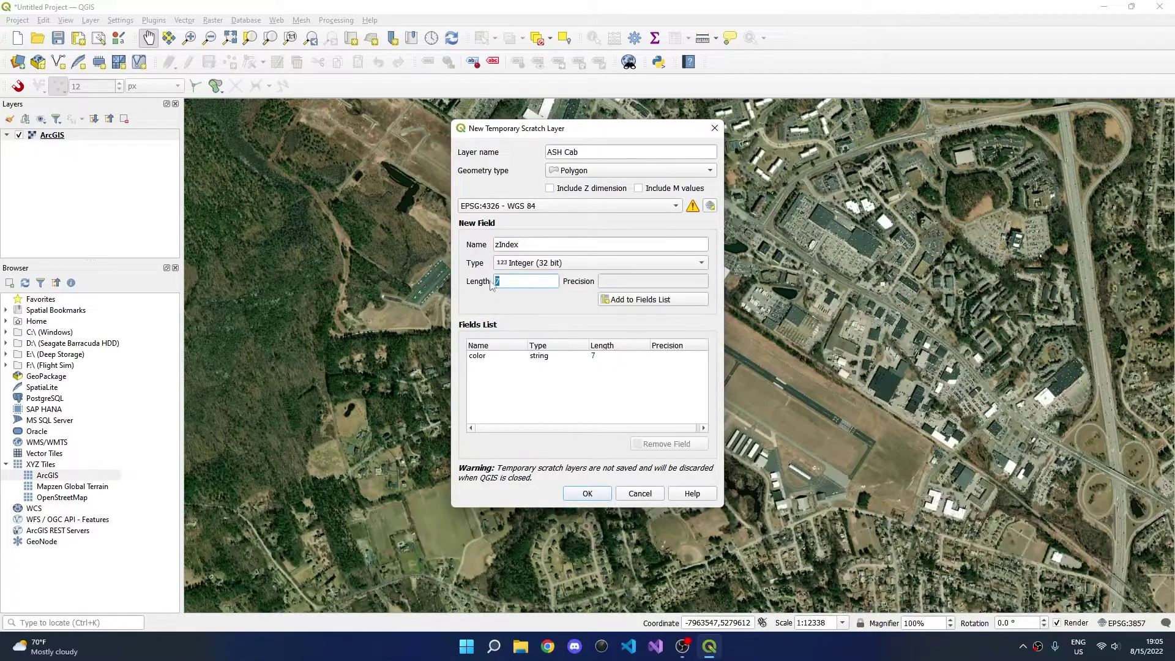
pyautogui.click(667, 299)
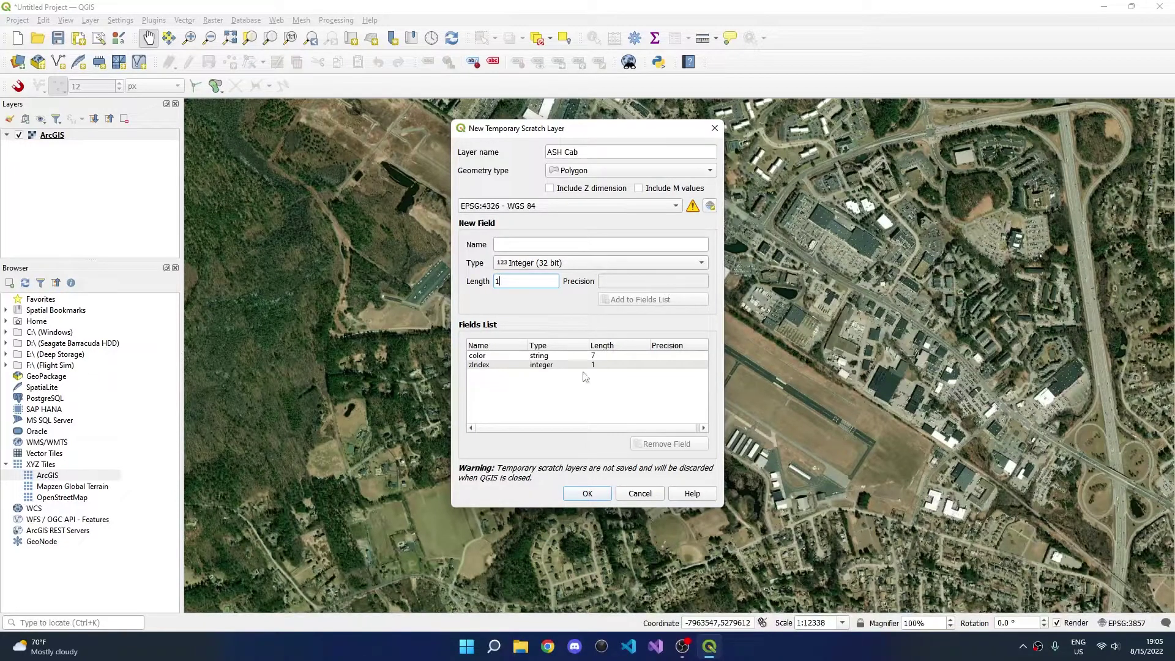
# Create the ASH Cab layer and load the Cab Polygons.qml style in its Layer Properties.
pyautogui.click(584, 493)
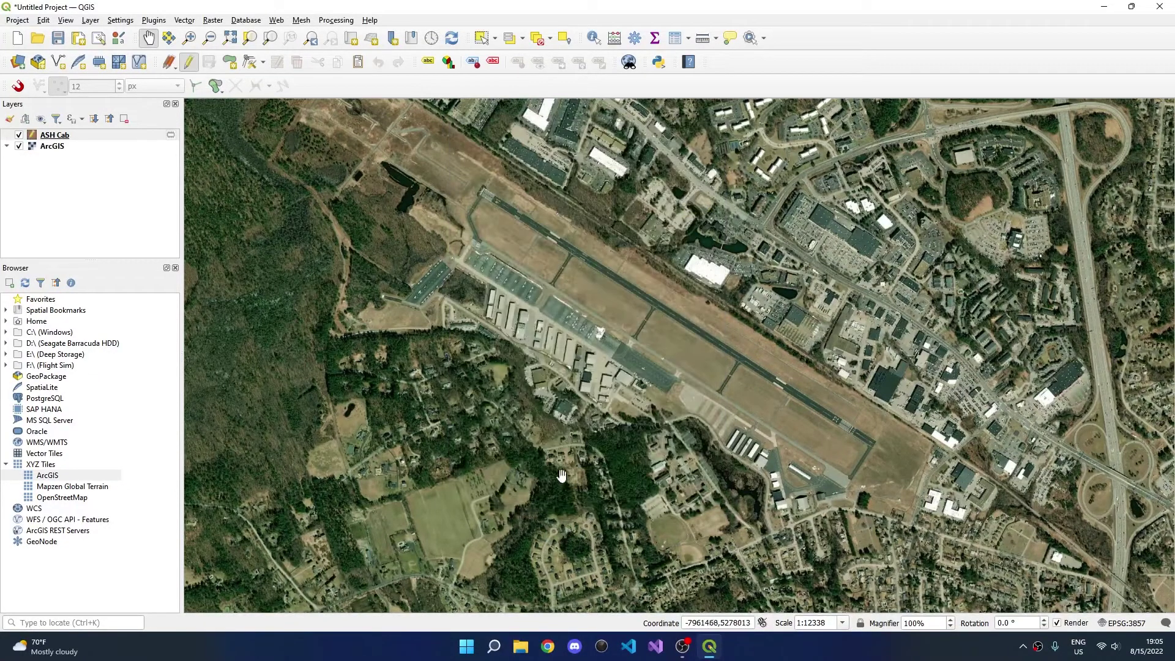
pyautogui.rightClick(84, 140)
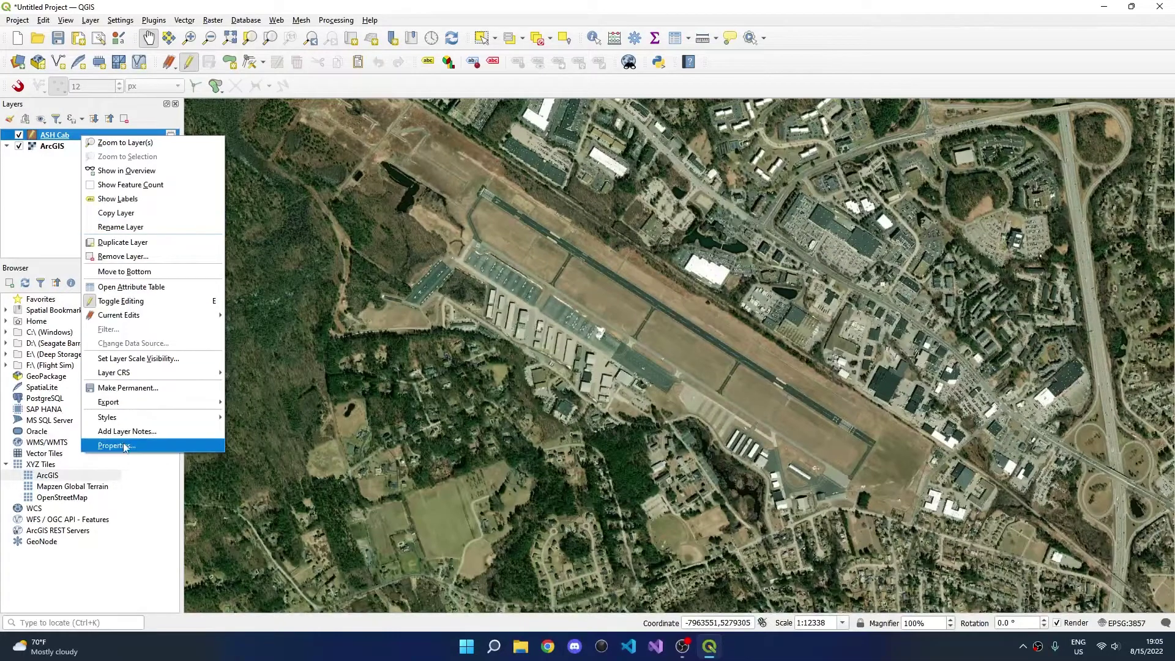
pyautogui.click(130, 445)
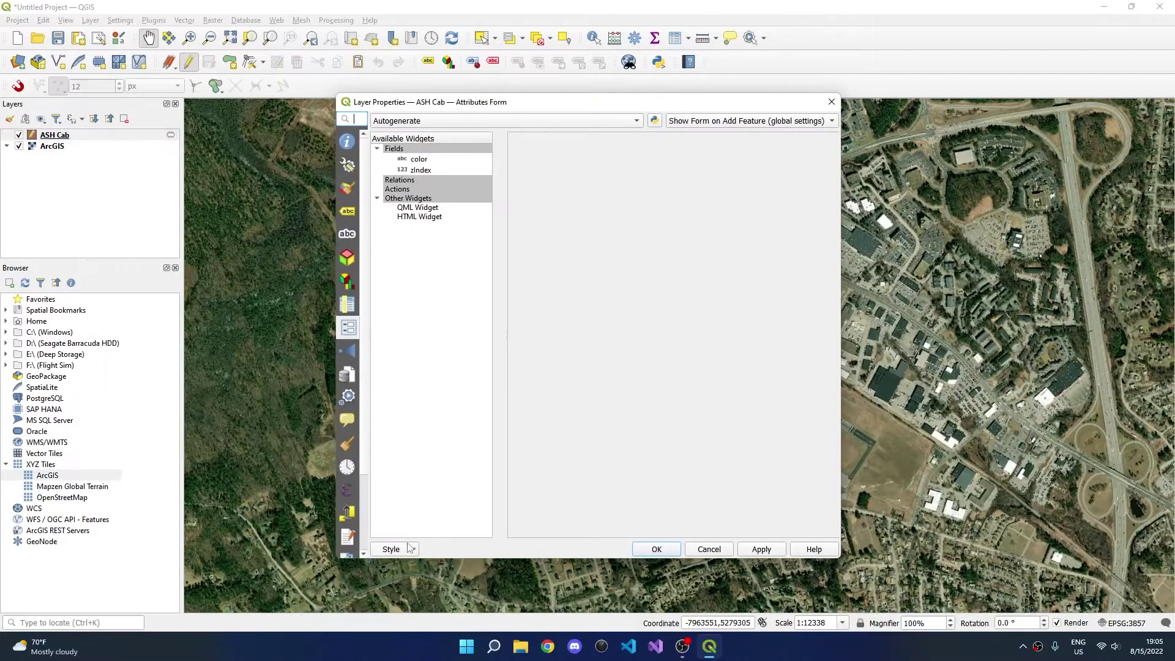
pyautogui.click(410, 548)
pyautogui.click(413, 453)
pyautogui.click(711, 205)
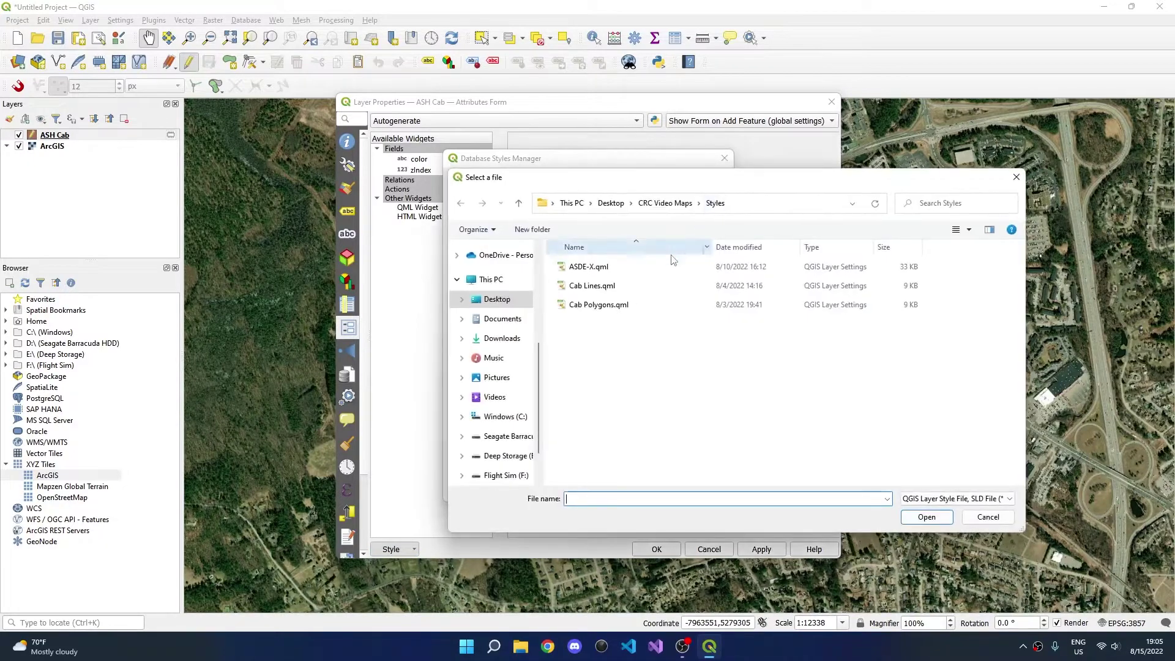
pyautogui.doubleClick(621, 304)
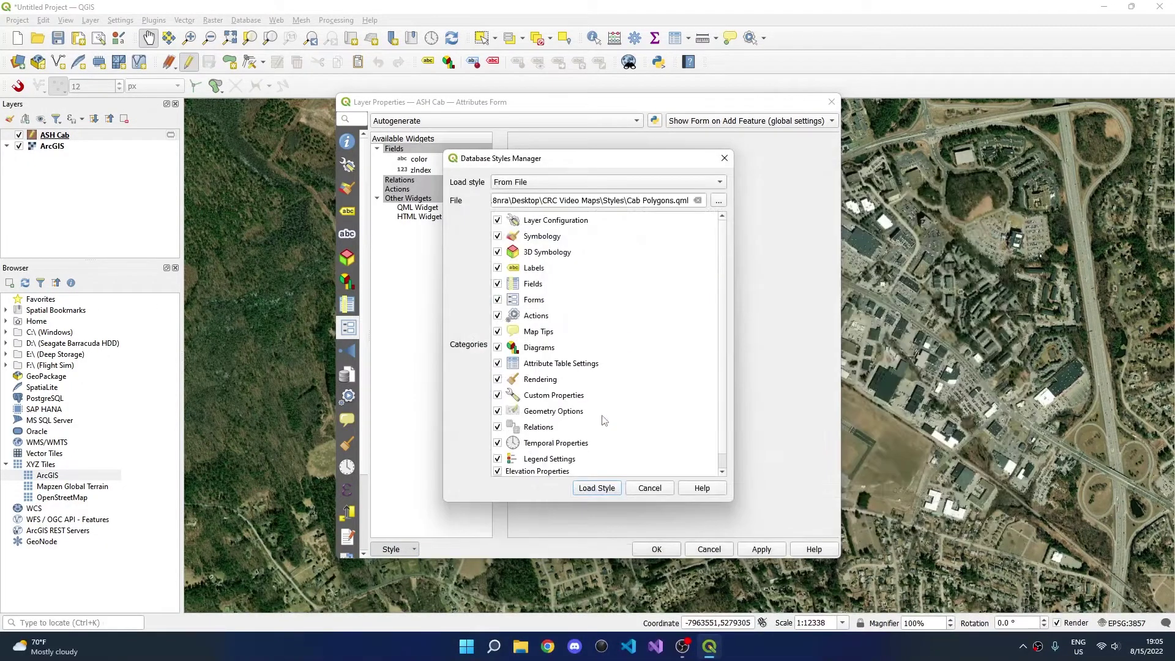
pyautogui.click(597, 488)
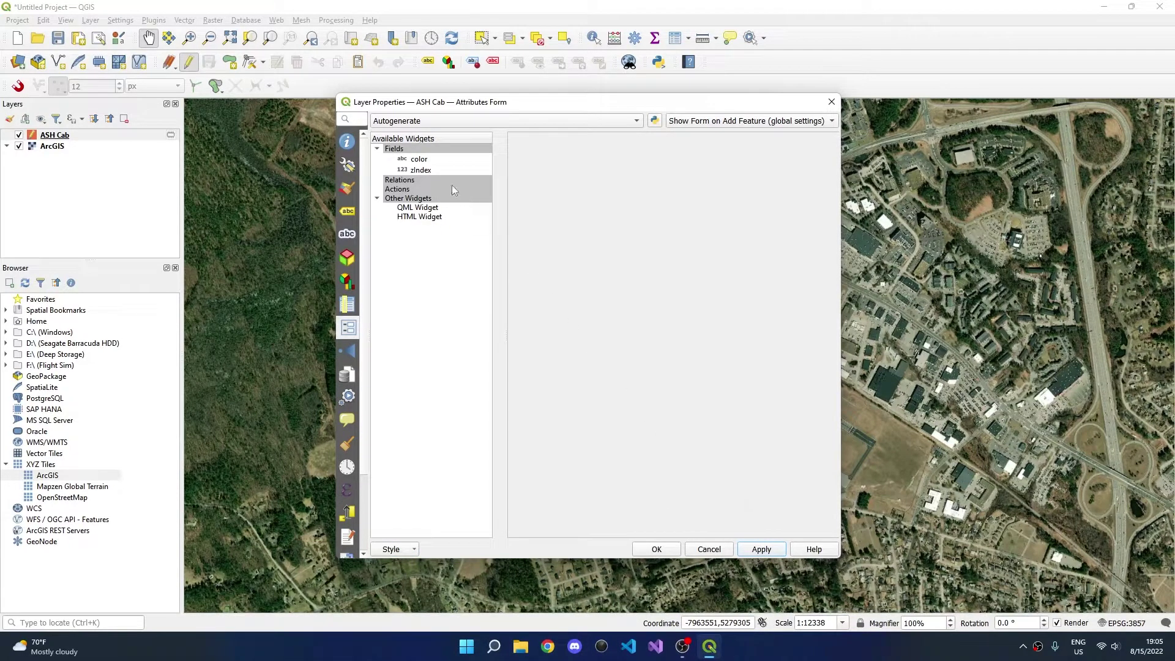
# In Attributes Form, set default values color '#ffffff' and zIndex 1, then apply and close.
pyautogui.click(420, 160)
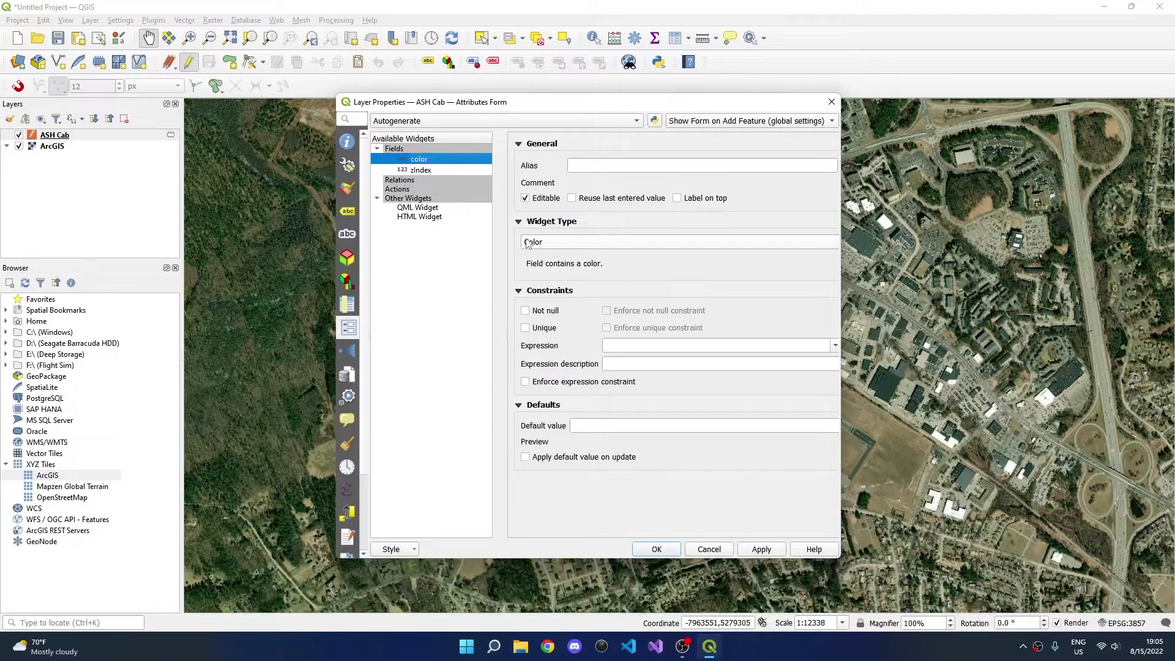
pyautogui.click(580, 426)
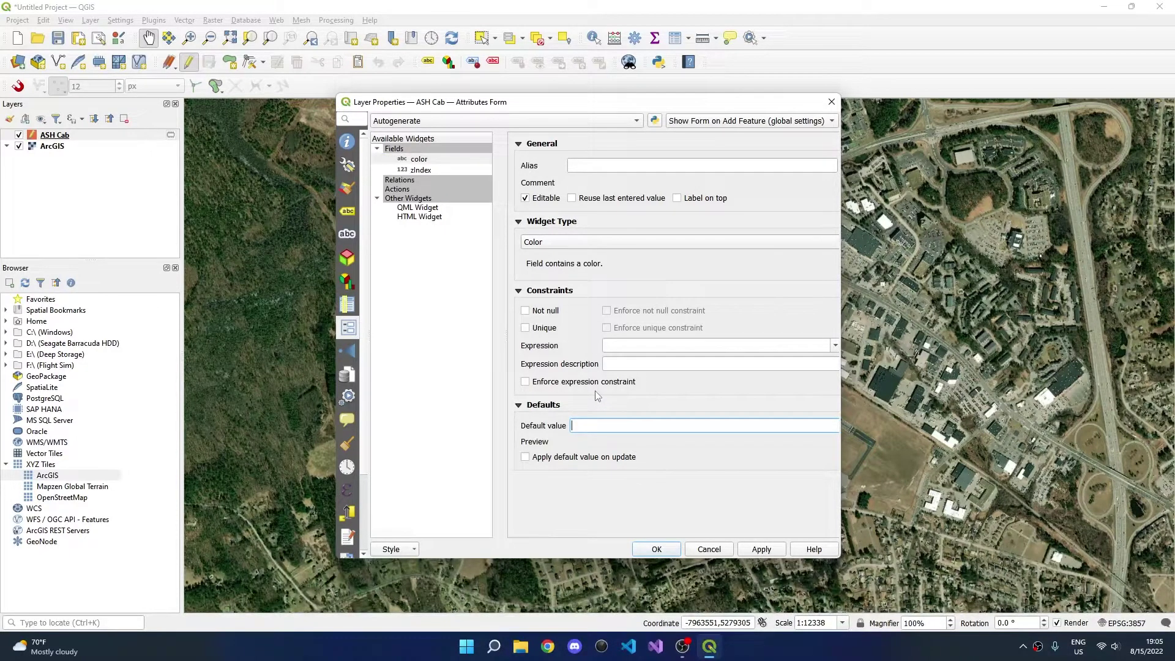
pyautogui.write("'#ffff")
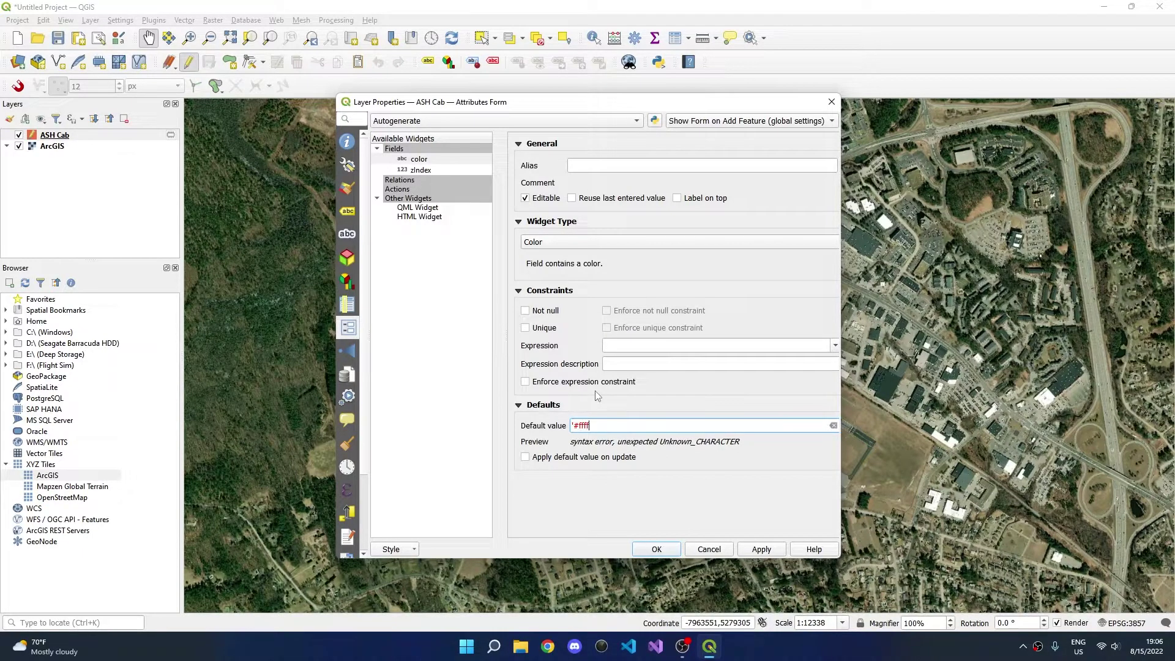
pyautogui.write("ff'")
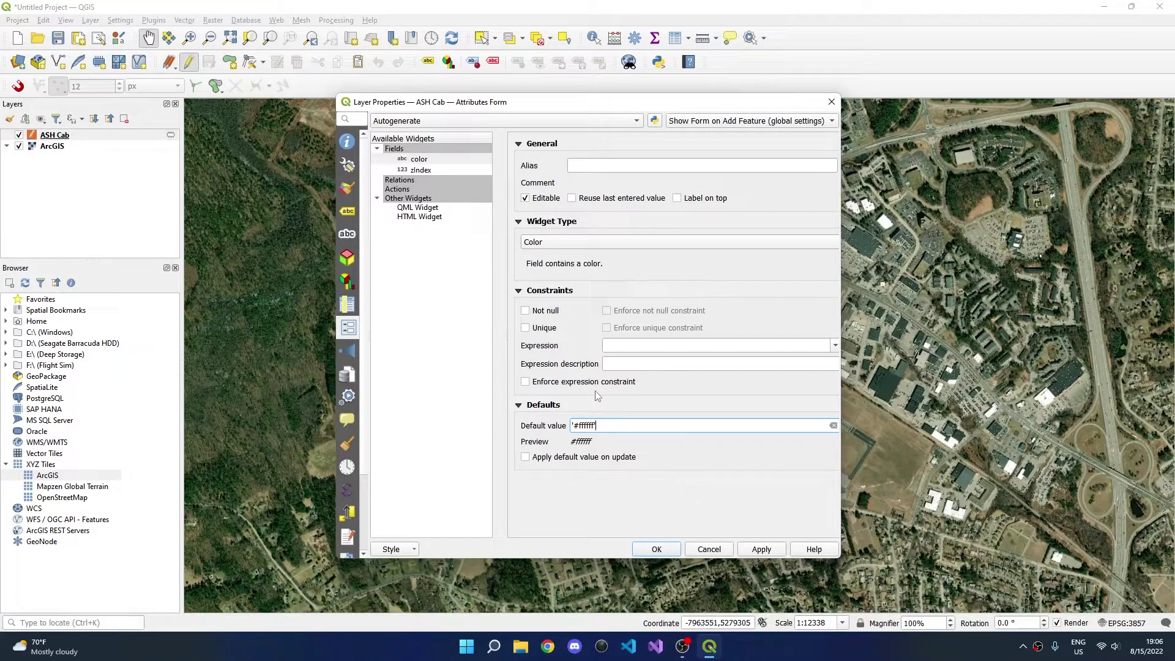
pyautogui.click(421, 171)
pyautogui.scroll(-4, 594, 402)
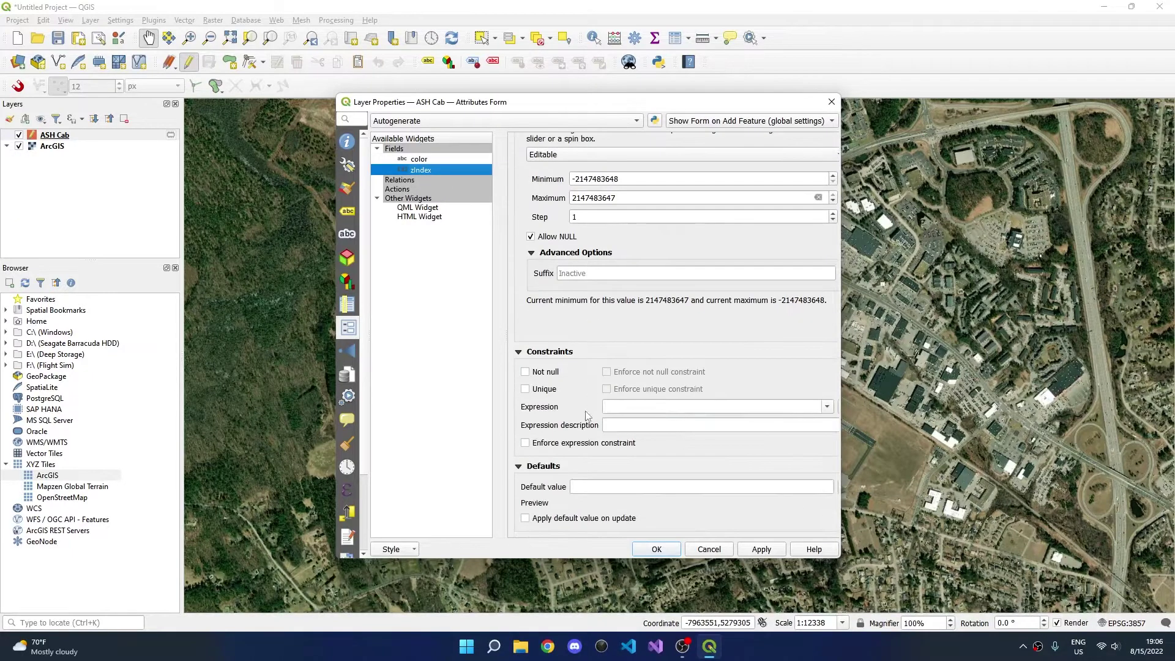
pyautogui.click(582, 484)
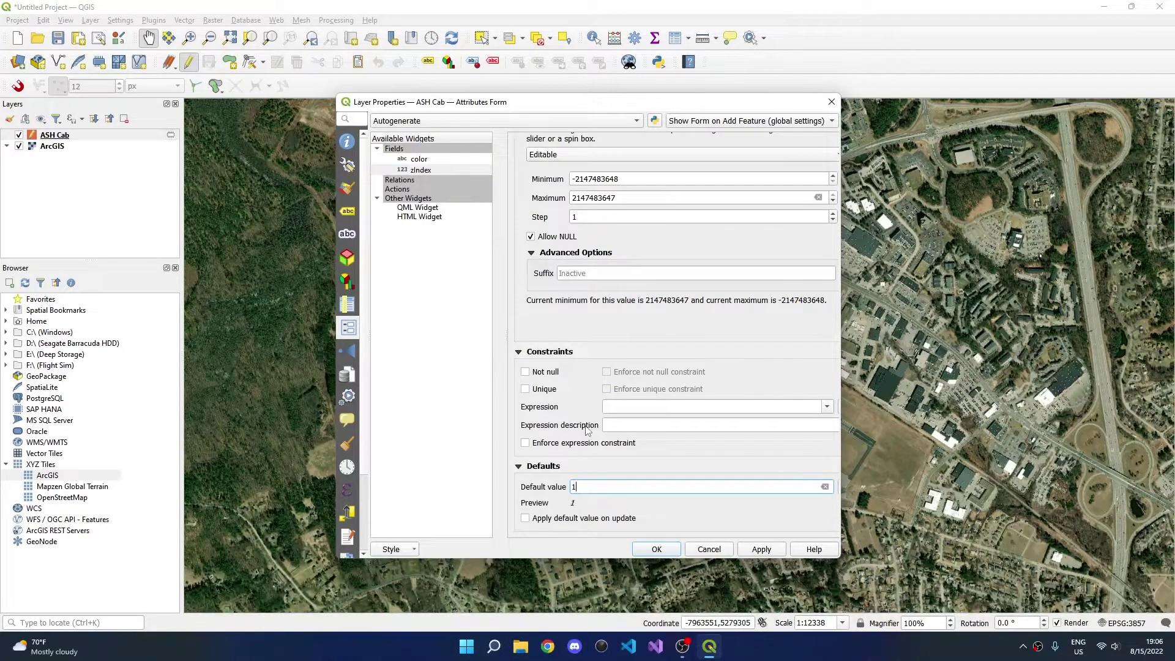
pyautogui.click(762, 551)
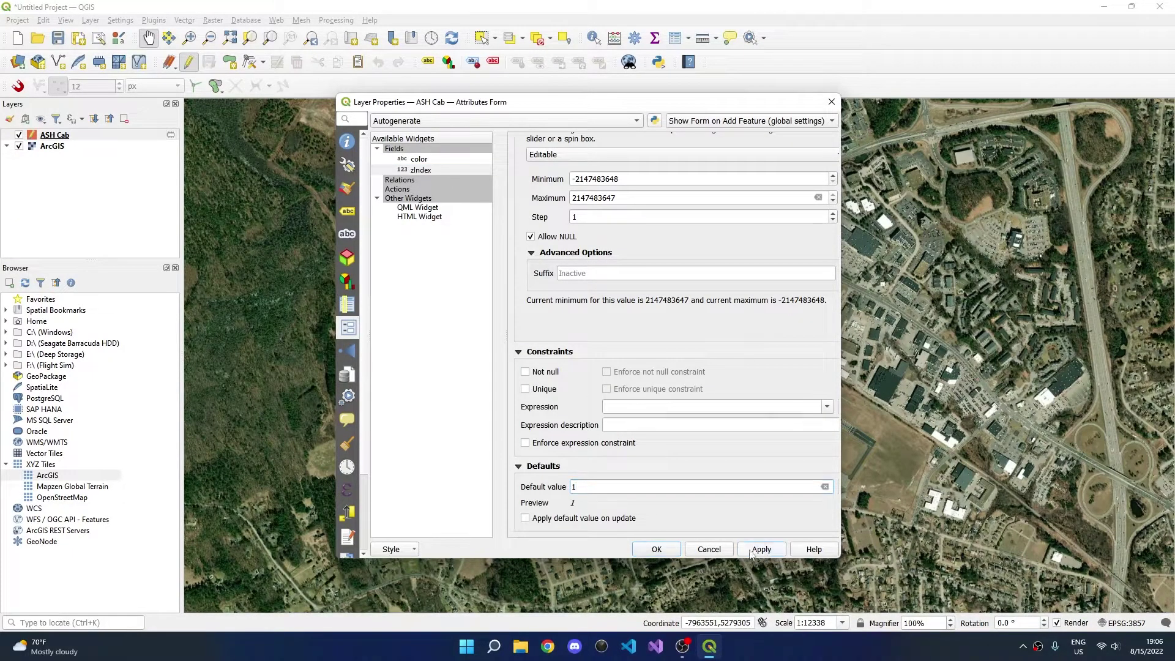
pyautogui.click(656, 550)
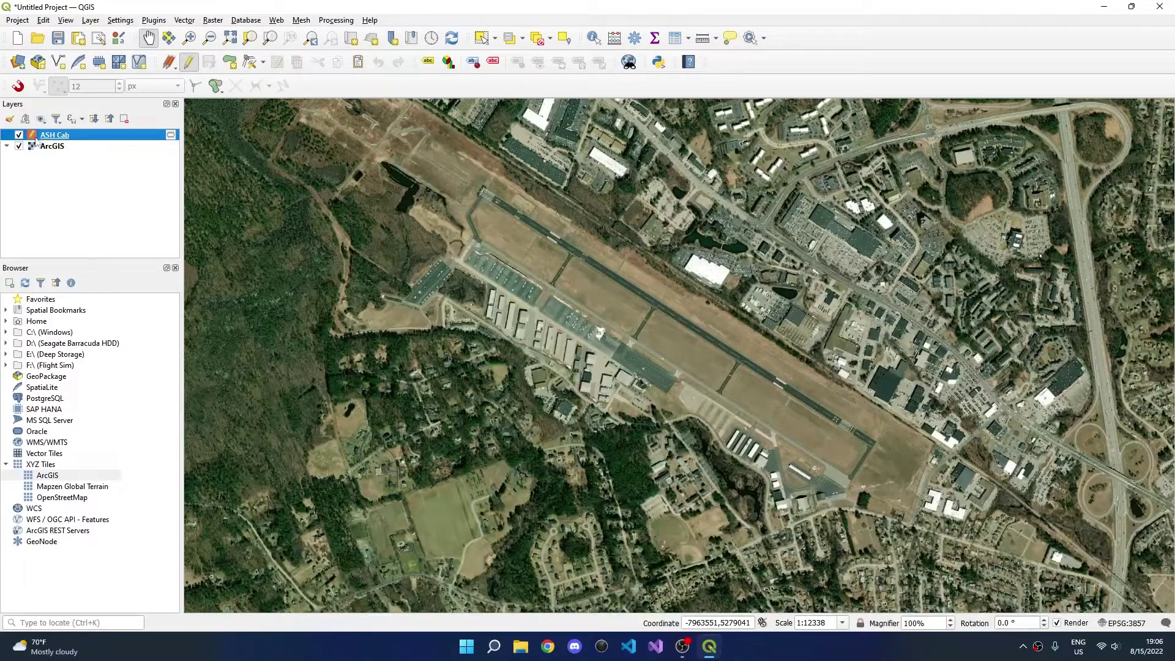
# Toggle ASH Cab editing off and on twice, then open Settings > Keyboard Shortcuts.
pyautogui.click(188, 65)
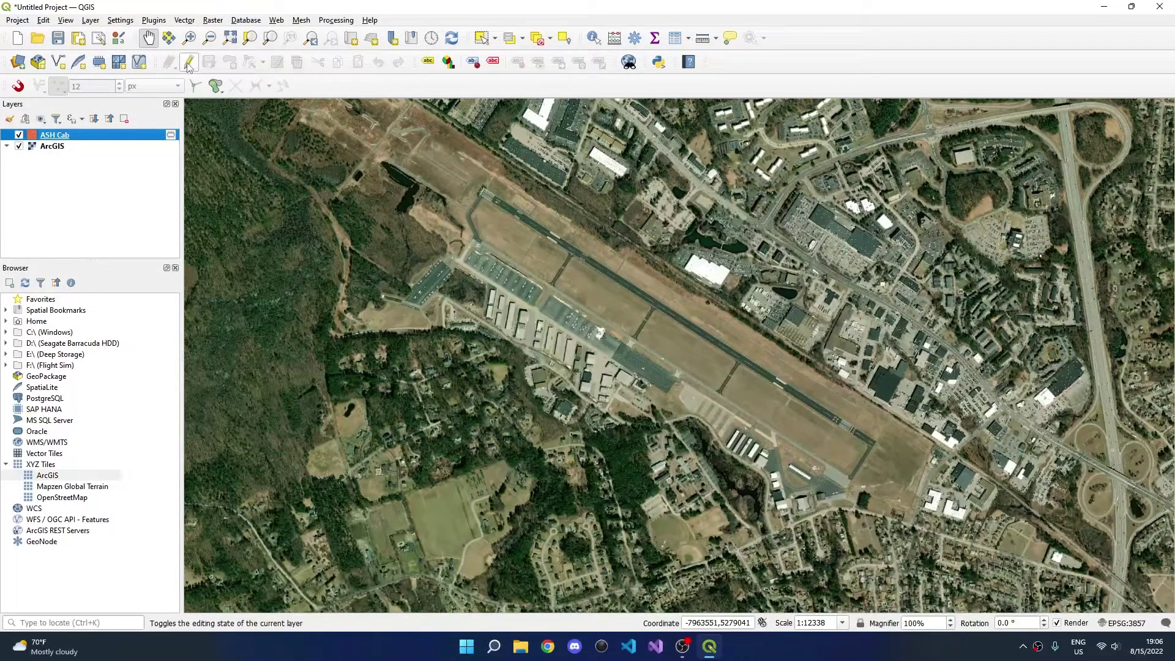
pyautogui.click(188, 65)
pyautogui.click(188, 65)
pyautogui.click(187, 65)
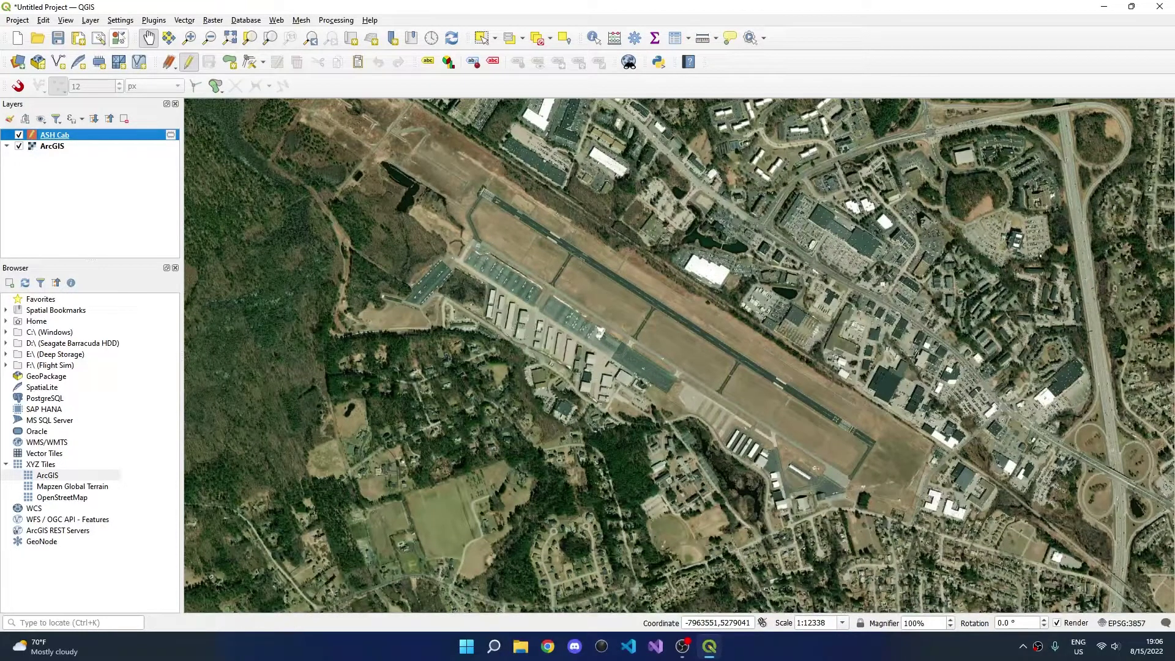
pyautogui.click(119, 21)
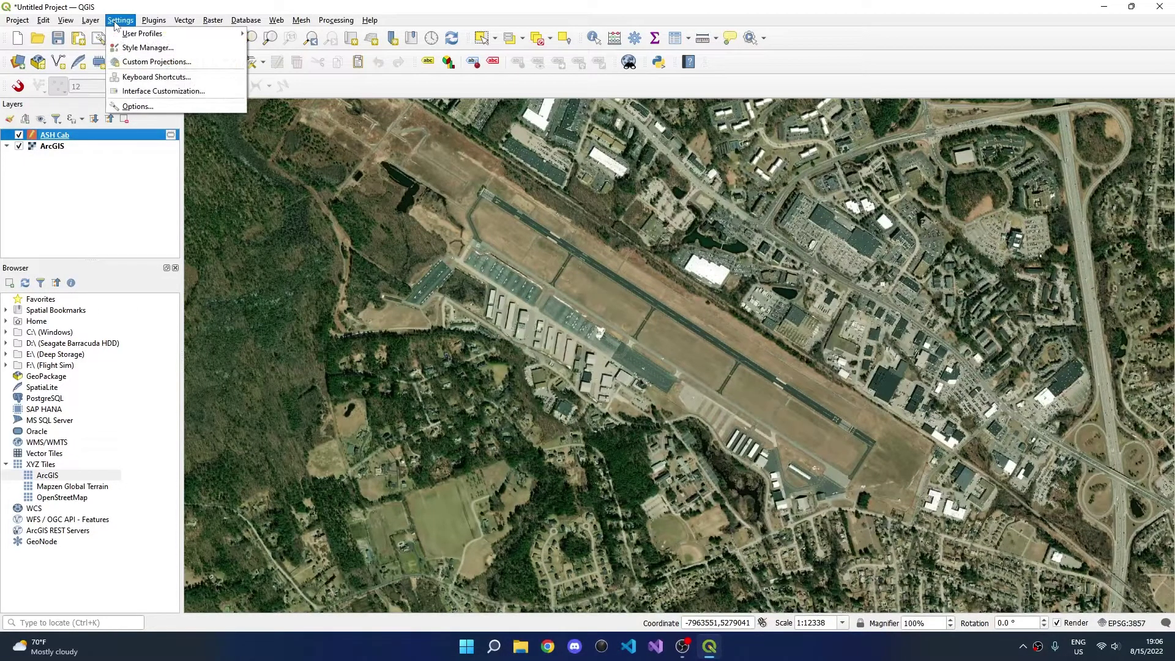
pyautogui.click(139, 77)
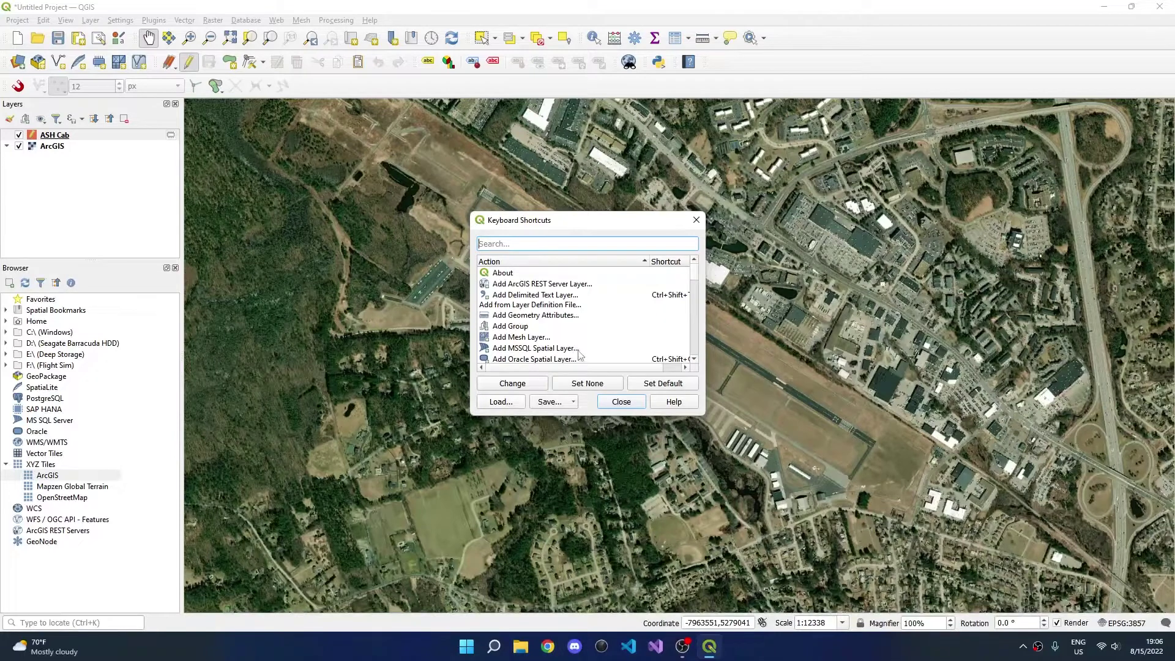
# Close the Keyboard Shortcuts dialog to return to the airfield imagery.
pyautogui.click(695, 219)
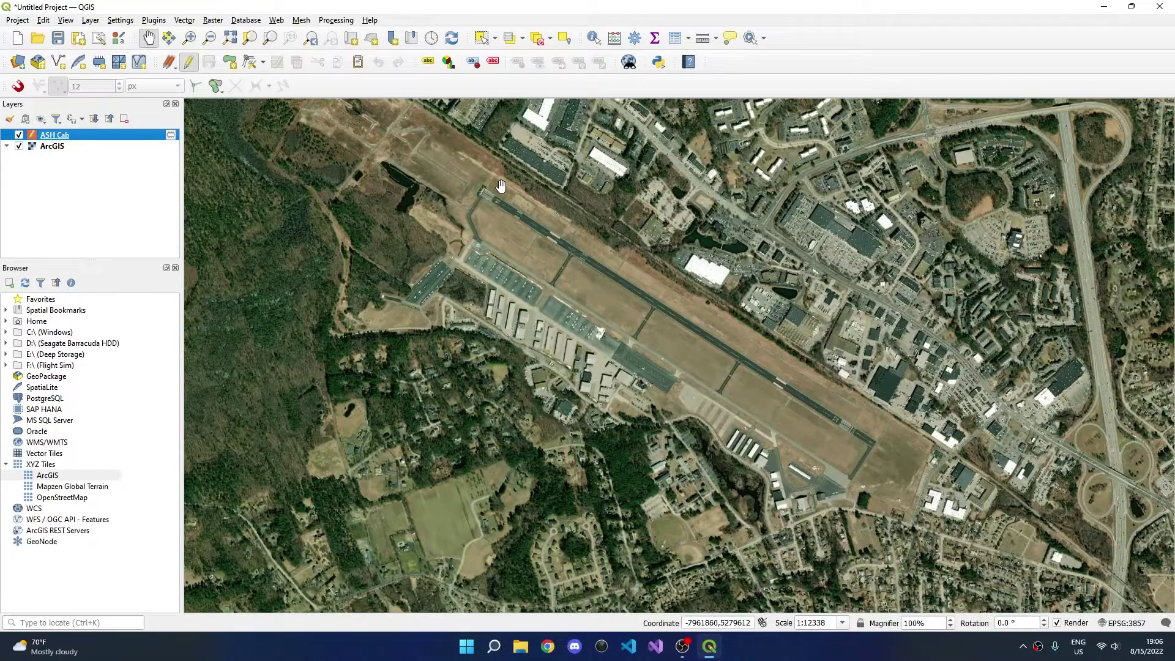
# Start a new ASH Cab polygon at the runway's north and east corners, then the runway 32 corner.
pyautogui.hotkey('ctrl', '.')
pyautogui.scroll(5, 493, 182)
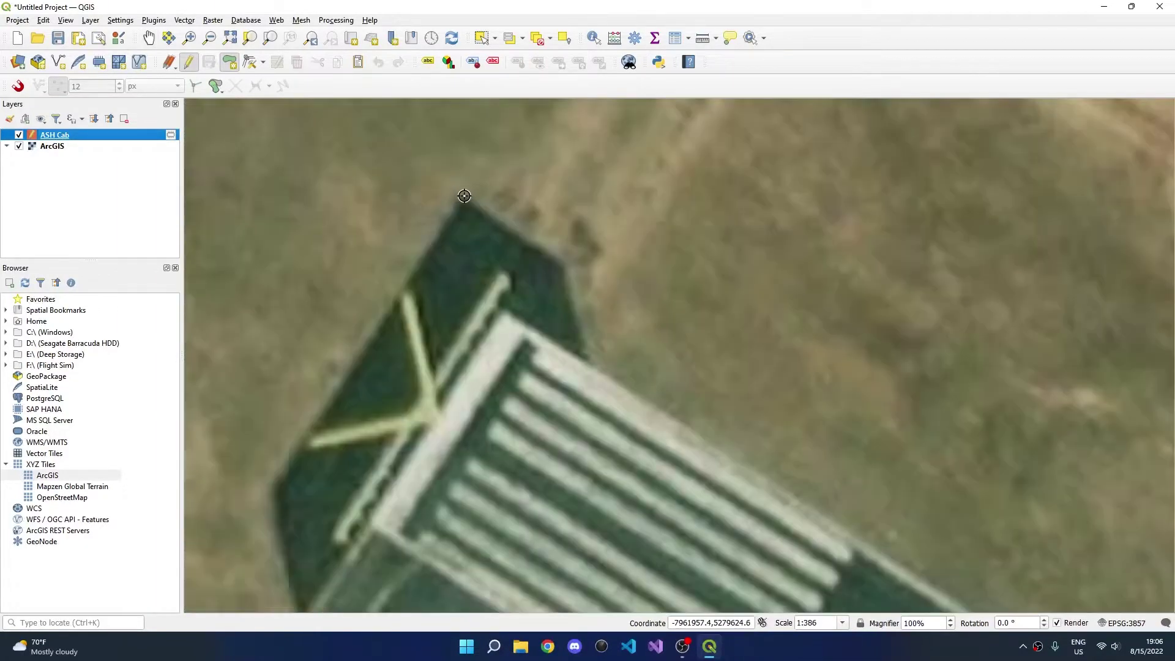
pyautogui.click(463, 201)
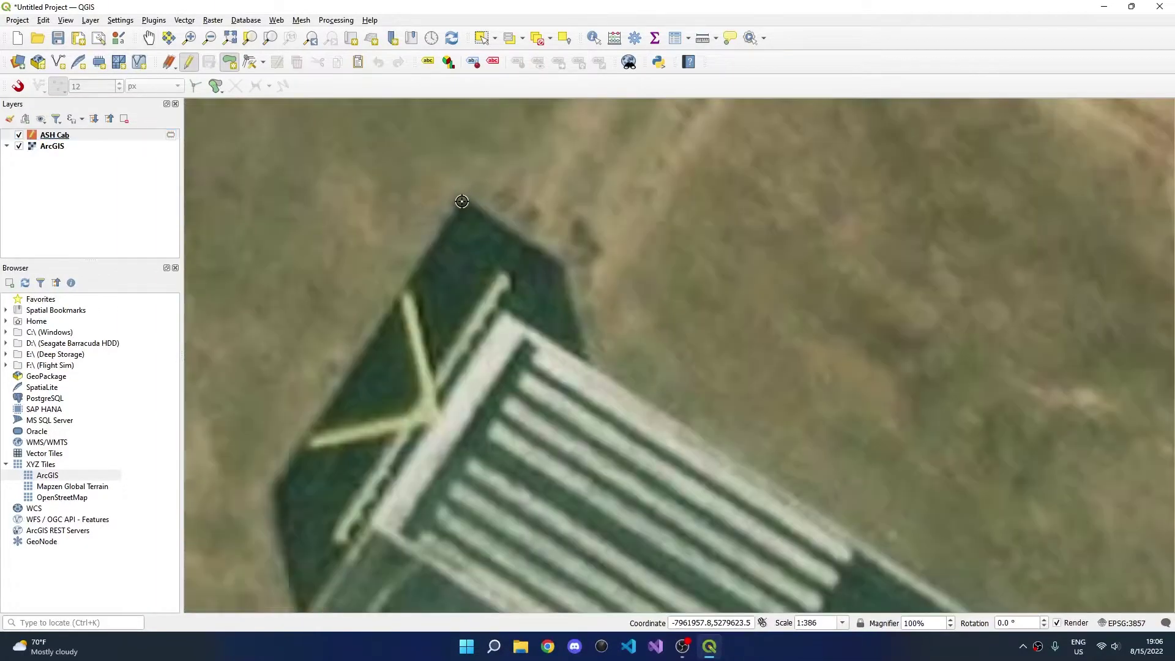
pyautogui.click(568, 264)
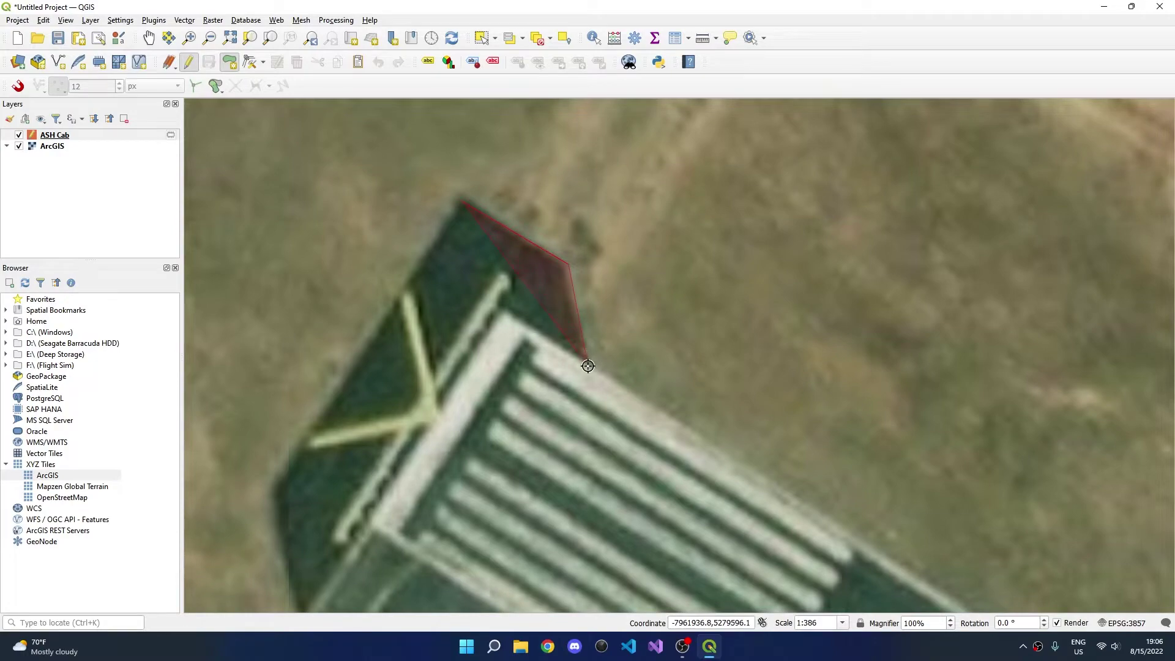
pyautogui.scroll(-3, 587, 365)
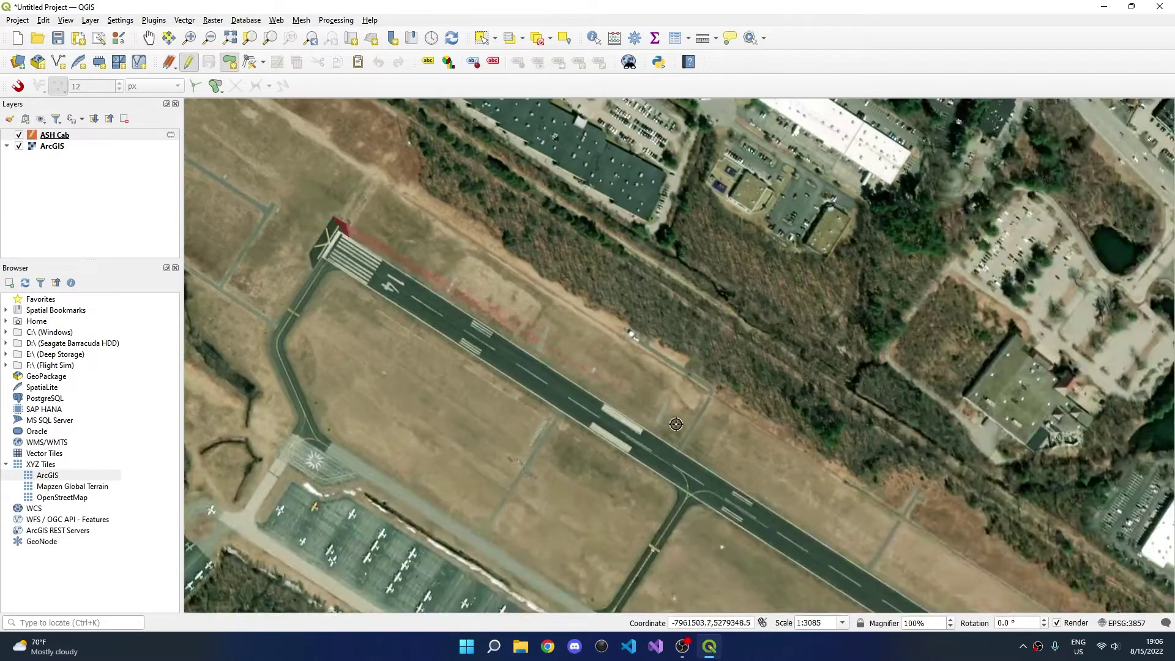
pyautogui.press('Right')
pyautogui.press('Down')
pyautogui.press('Right')
pyautogui.press('Down')
pyautogui.press('Right')
pyautogui.press('Down')
pyautogui.press('Right')
pyautogui.press('Down')
pyautogui.press('Right')
pyautogui.press('Down')
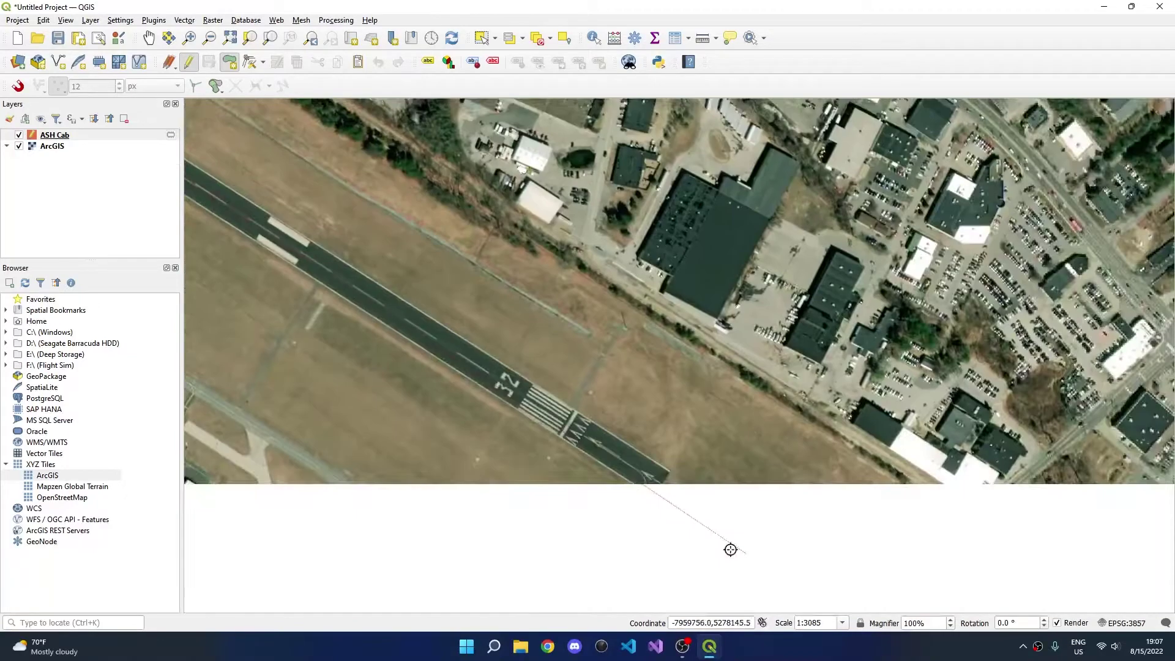
pyautogui.scroll(3, 702, 540)
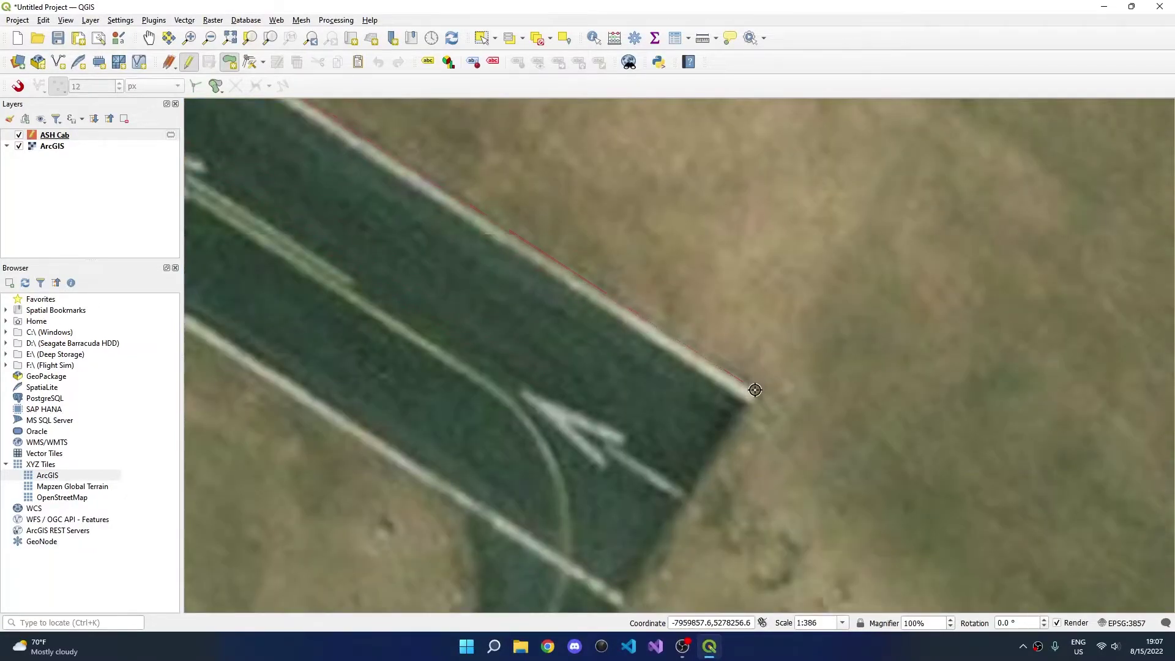
pyautogui.click(755, 390)
# Extend the outline down to the apron corner and the grass field corner.
pyautogui.scroll(-2, 747, 400)
pyautogui.press('Down')
pyautogui.press('Down')
pyautogui.press('Down')
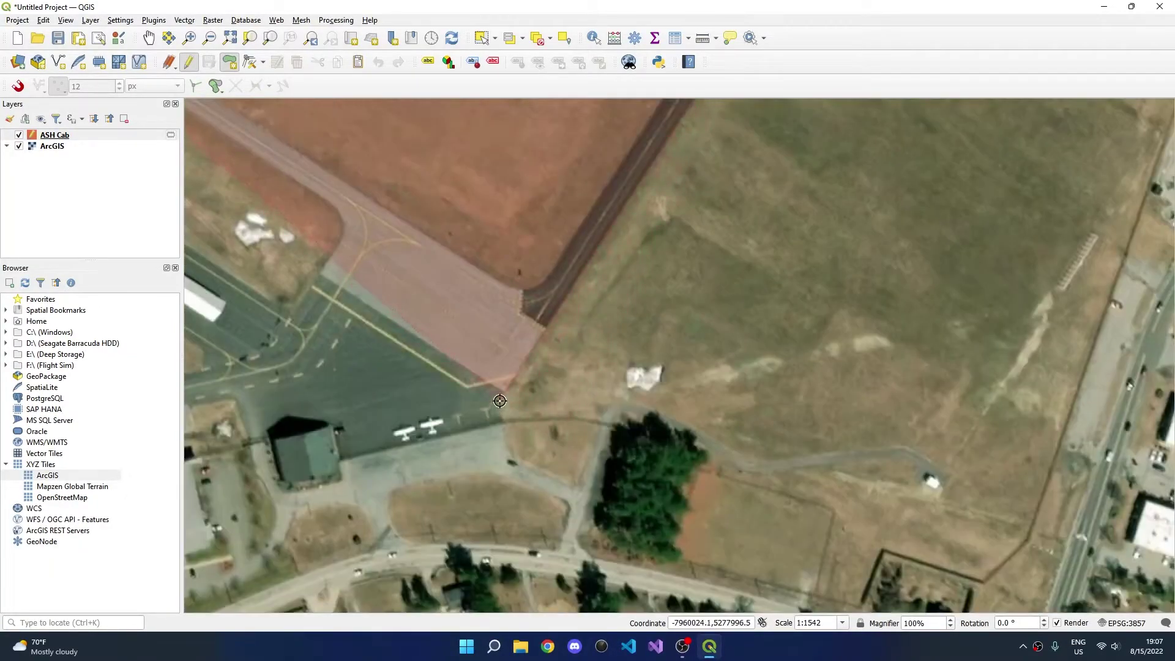
pyautogui.scroll(2, 499, 401)
pyautogui.click(498, 409)
pyautogui.press('Down')
pyautogui.scroll(-1, 497, 409)
pyautogui.press('Left')
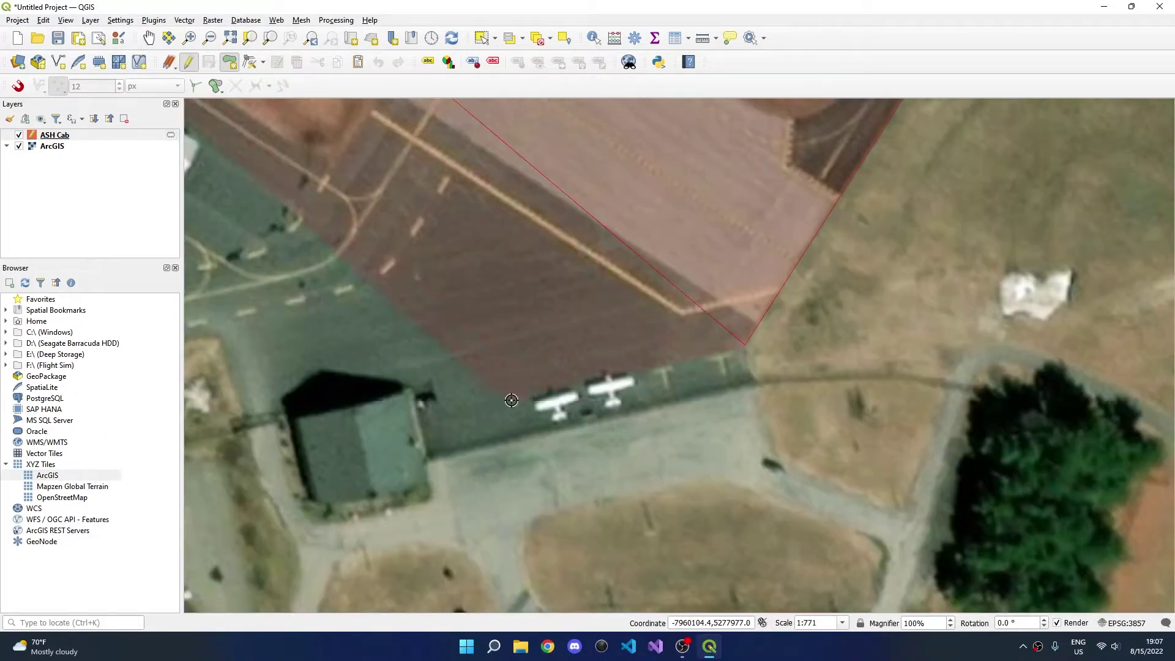
pyautogui.click(773, 455)
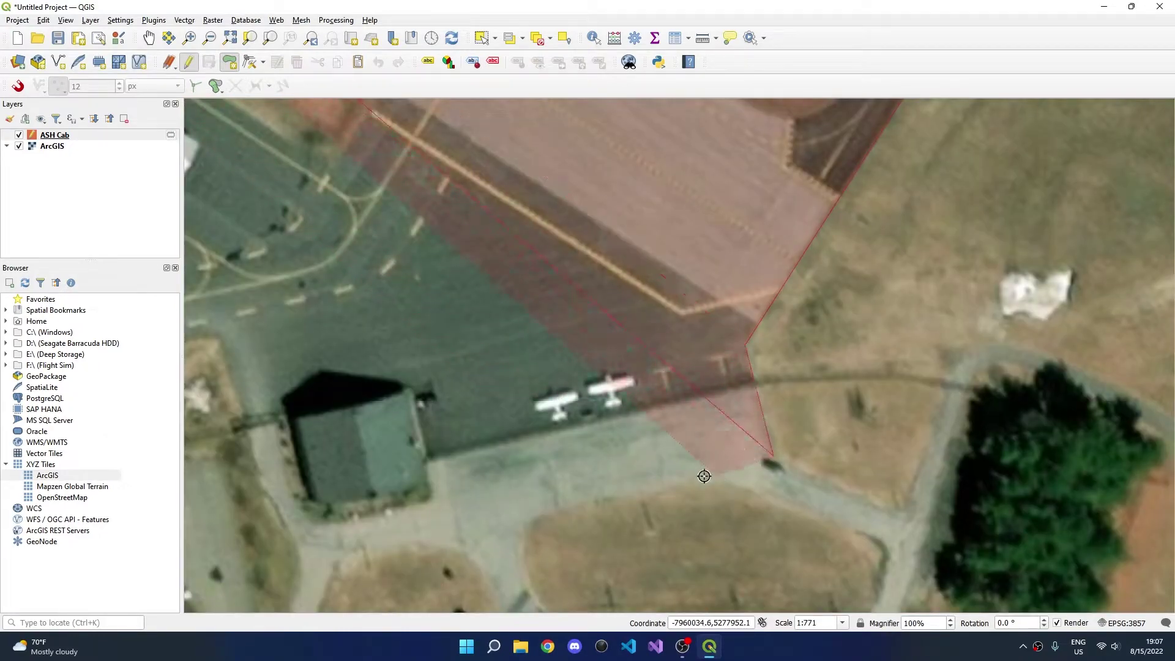
# Trace the pavement edge west beside the hangar row and around the hangar strips.
pyautogui.press('Down')
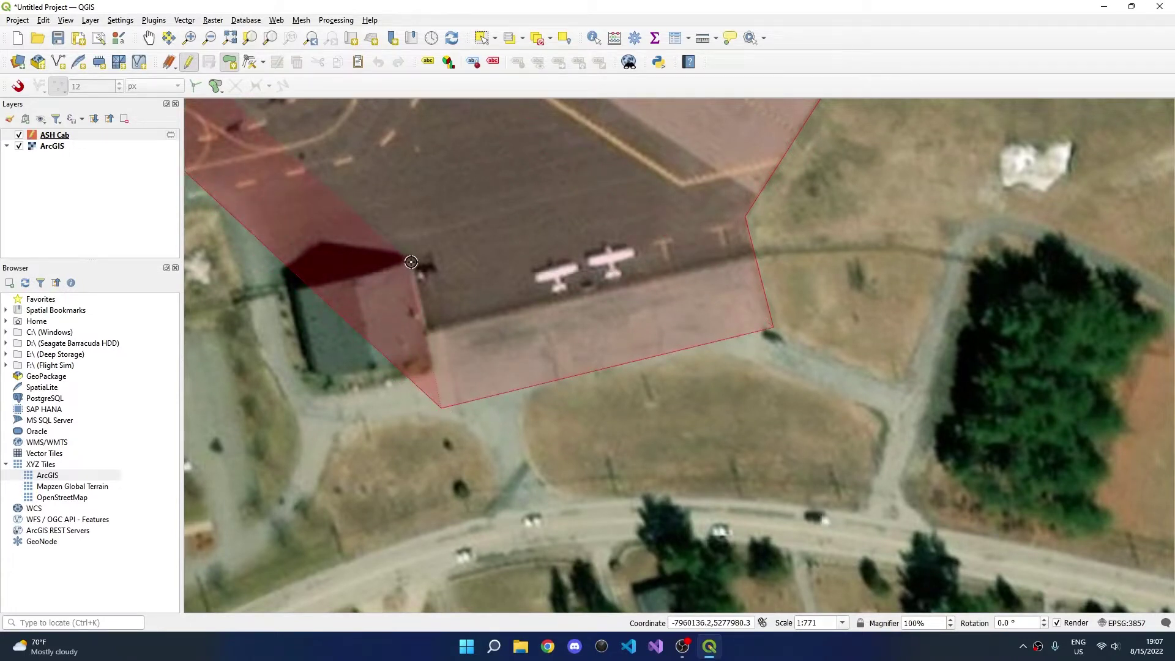
pyautogui.press('Left')
pyautogui.press('Left')
pyautogui.press('Left')
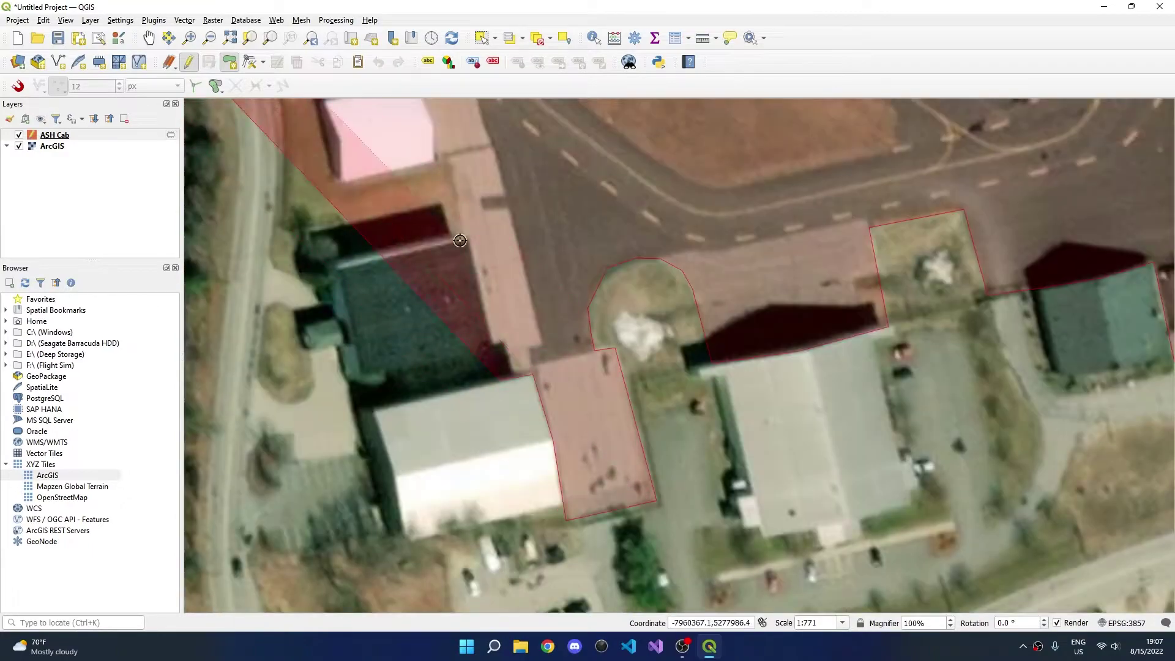
pyautogui.press('Up')
pyautogui.press('Up')
pyautogui.click(403, 261)
pyautogui.press('Up')
pyautogui.press('Up')
pyautogui.press('Up')
pyautogui.press('Up')
pyautogui.press('Up')
pyautogui.press('Left')
pyautogui.press('Down')
pyautogui.press('Down')
pyautogui.press('Left')
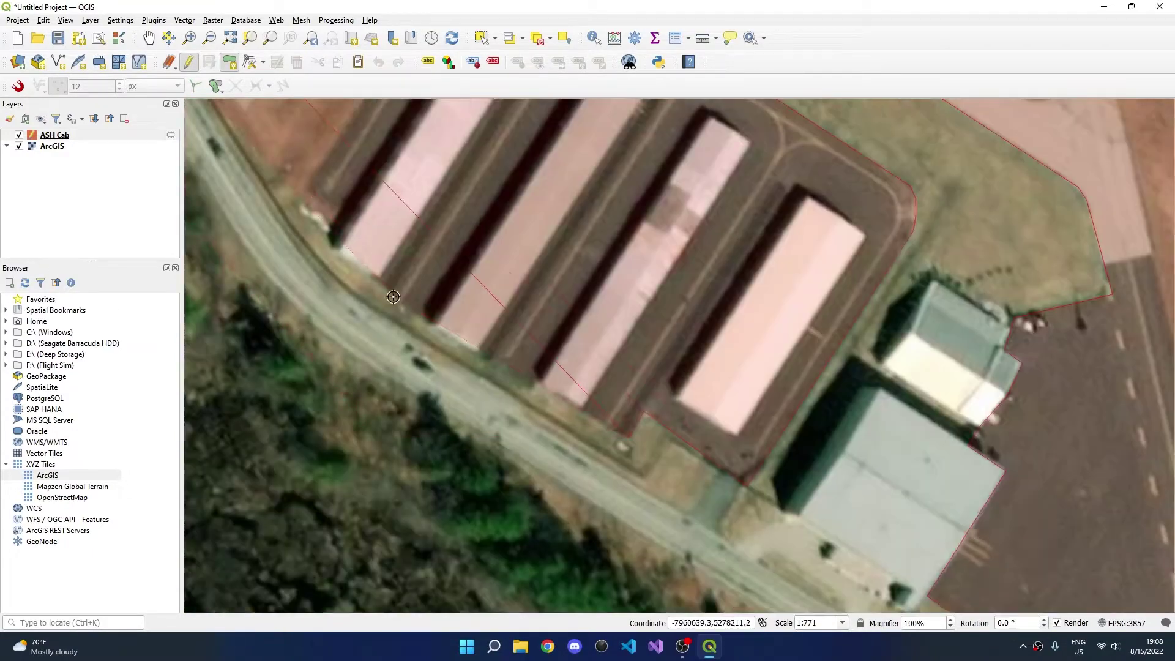
pyautogui.click(408, 306)
pyautogui.press('Up')
pyautogui.press('Up')
pyautogui.press('Up')
pyautogui.click(655, 408)
pyautogui.press('Left')
pyautogui.press('Up')
pyautogui.press('Left')
# Follow the hangar edges with further vertices along the hangar rows.
pyautogui.press('Up')
pyautogui.click(656, 230)
pyautogui.click(595, 192)
pyautogui.press('Left')
pyautogui.press('Left')
pyautogui.press('Up')
pyautogui.press('Up')
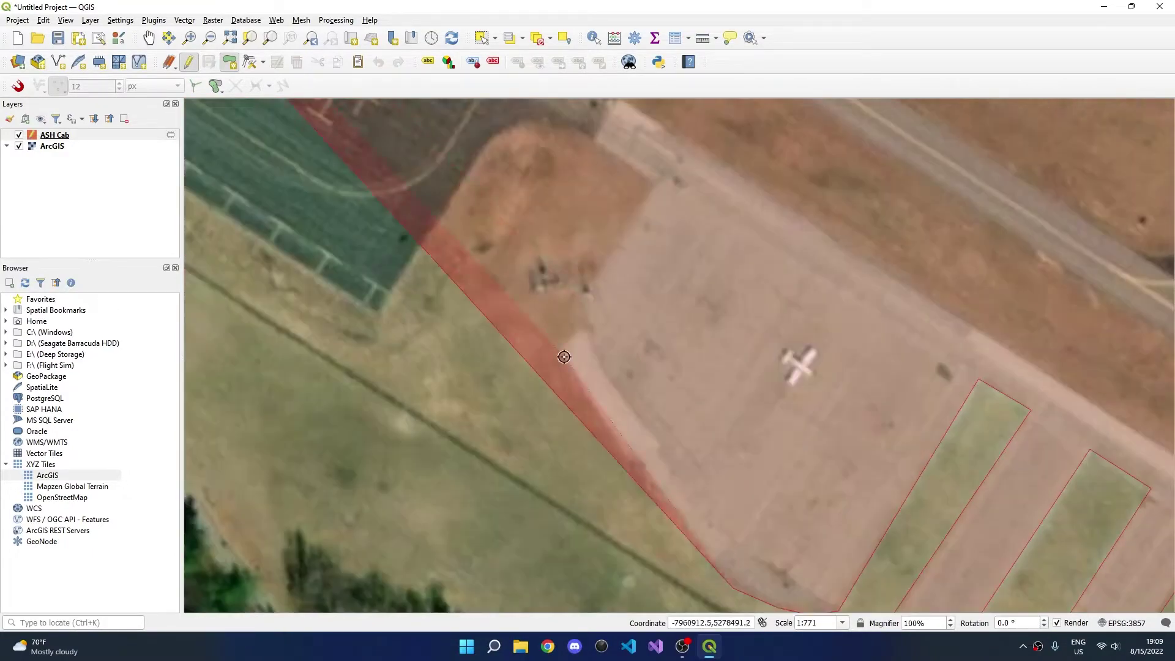
pyautogui.press('Left')
pyautogui.press('Left')
# Trace the road-side pavement edge past the hangar corners to the apron's edge.
pyautogui.press('Up')
pyautogui.press('Up')
pyautogui.scroll(-1, 623, 400)
pyautogui.scroll(1, 561, 342)
pyautogui.click(451, 197)
pyautogui.click(579, 286)
pyautogui.press('Down')
pyautogui.press('Down')
pyautogui.press('Left')
pyautogui.click(451, 185)
pyautogui.scroll(-1, 481, 289)
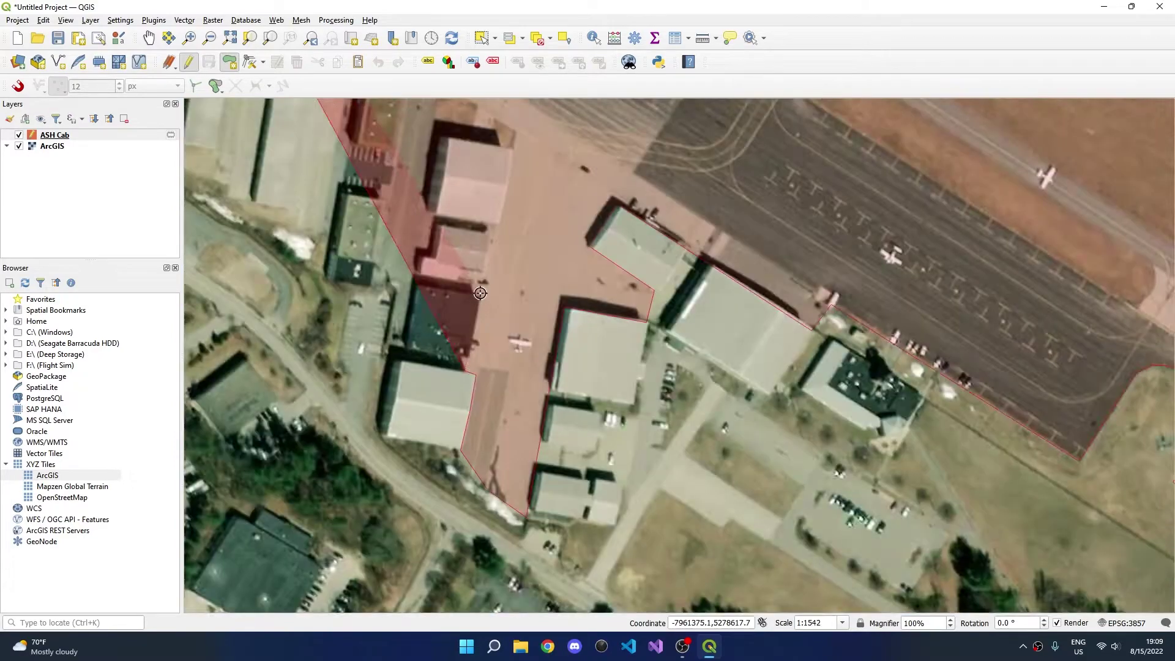
pyautogui.scroll(1, 509, 127)
pyautogui.click(521, 133)
pyautogui.click(616, 142)
pyautogui.press('Down')
pyautogui.press('Up')
pyautogui.press('Up')
pyautogui.press('Up')
pyautogui.press('Left')
pyautogui.click(700, 185)
pyautogui.click(623, 591)
pyautogui.press('Up')
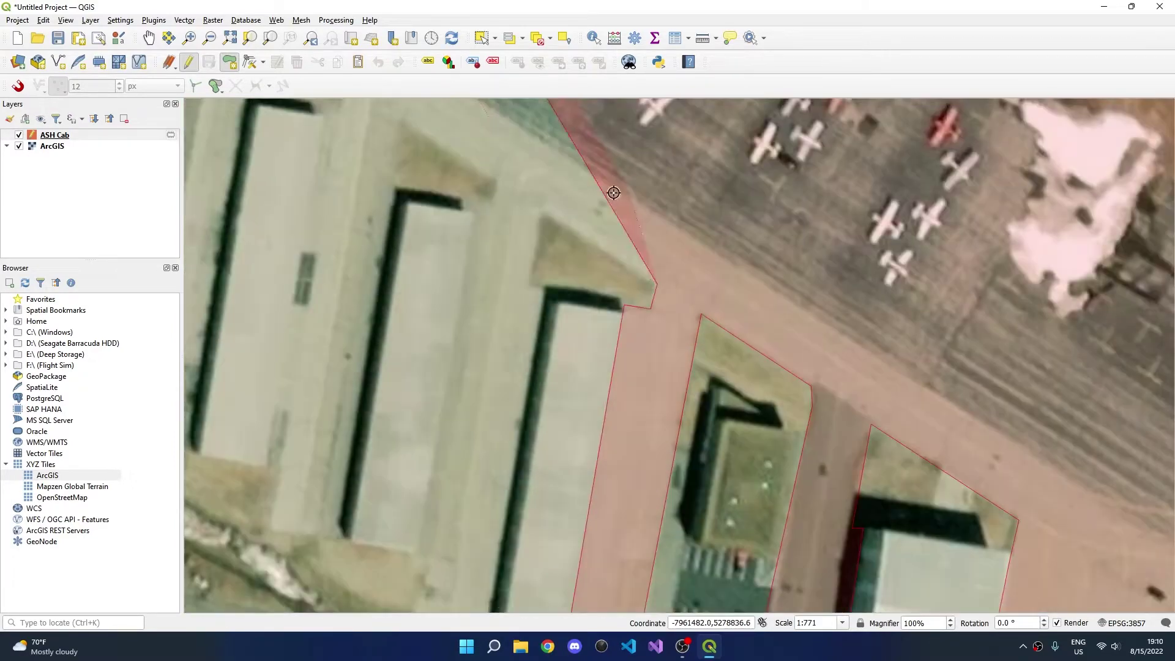
pyautogui.press('Down')
pyautogui.click(414, 422)
pyautogui.press('Left')
# Continue north-west and place vertices at the apron corner.
pyautogui.press('Up')
pyautogui.click(590, 539)
pyautogui.press('Left')
pyautogui.click(695, 460)
pyautogui.press('Left')
pyautogui.press('Left')
pyautogui.press('Up')
pyautogui.press('Up')
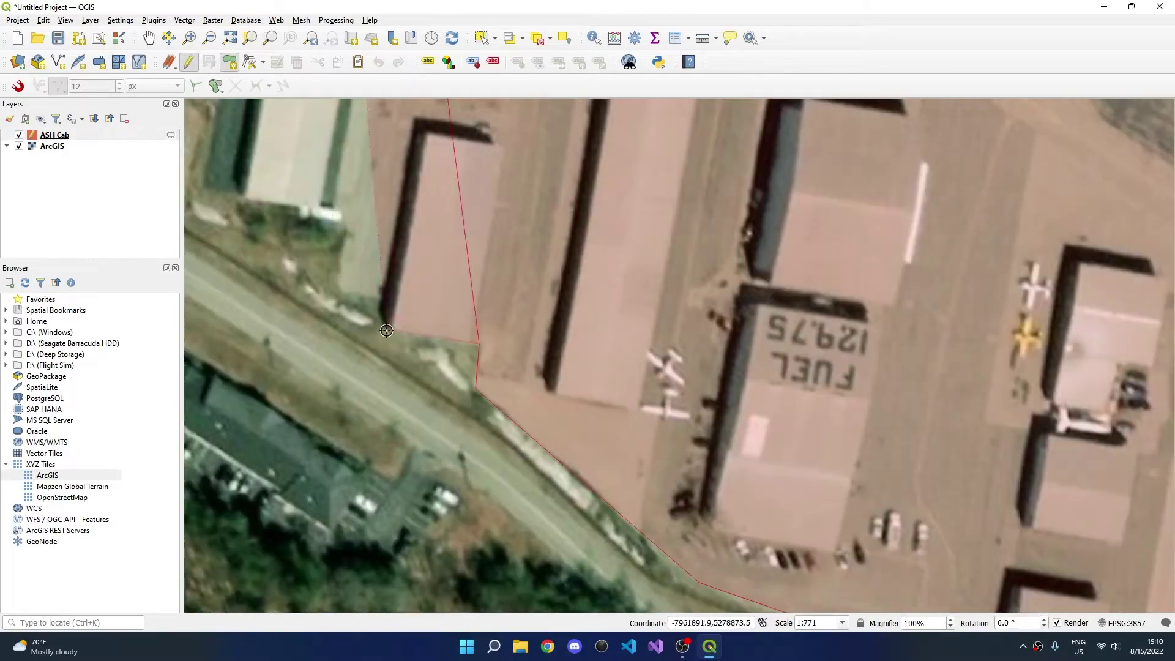
pyautogui.press('Left')
pyautogui.press('Up')
pyautogui.press('Up')
pyautogui.press('Up')
pyautogui.press('Up')
pyautogui.press('Up')
pyautogui.click(537, 334)
pyautogui.click(527, 296)
# Trace the taxiway's west edge north up to the runway end.
pyautogui.press('Up')
pyautogui.press('Up')
pyautogui.press('Left')
pyautogui.press('Left')
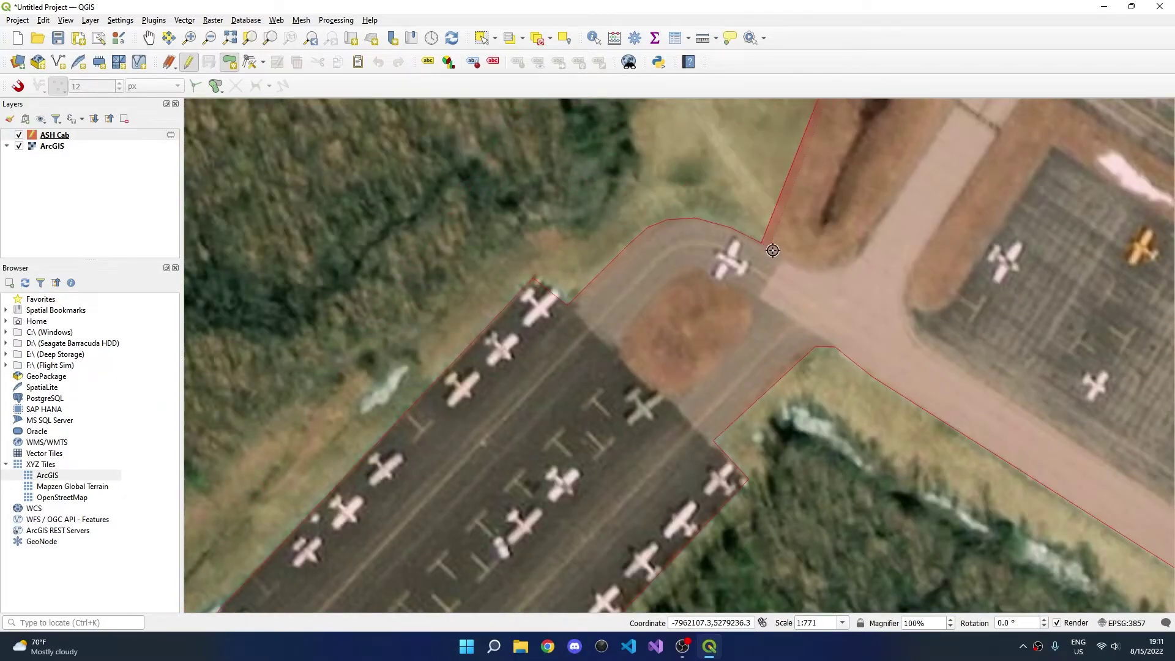
pyautogui.click(859, 253)
pyautogui.press('Up')
pyautogui.press('Up')
pyautogui.press('Right')
pyautogui.press('Up')
pyautogui.press('Up')
pyautogui.press('Up')
pyautogui.click(788, 394)
pyautogui.click(726, 277)
pyautogui.click(733, 195)
pyautogui.click(759, 146)
pyautogui.press('Up')
pyautogui.press('Up')
pyautogui.press('Up')
pyautogui.press('Right')
pyautogui.click(642, 321)
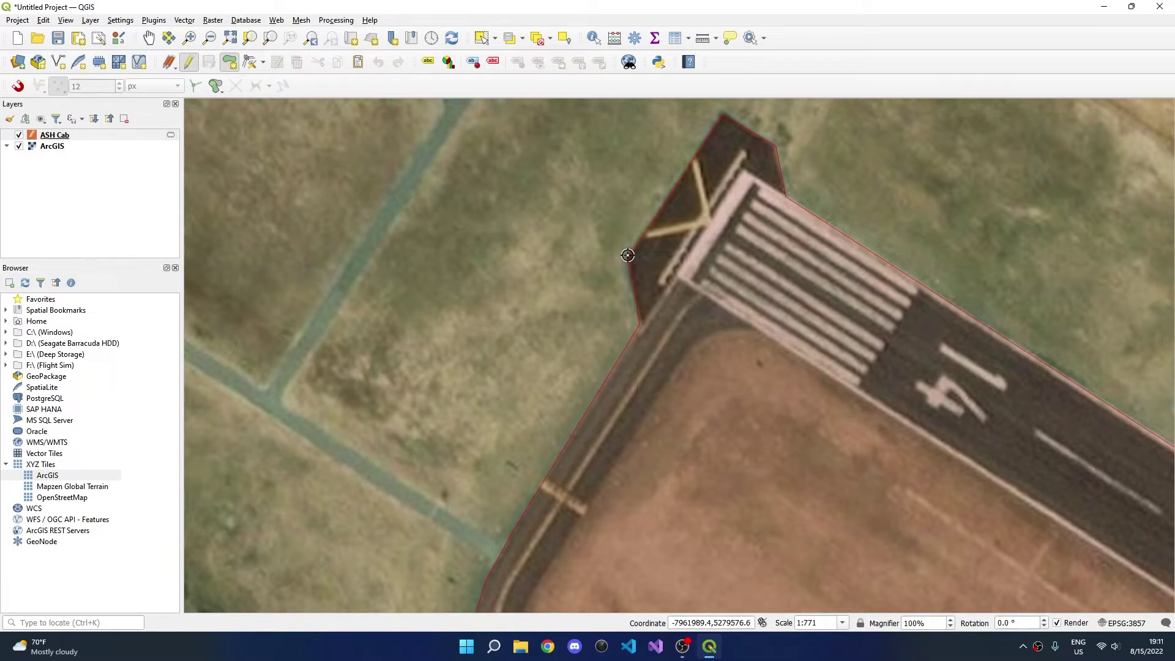
# Close the polygon at the runway end corner and save it with color #717171 and zIndex 0.
pyautogui.click(627, 254)
pyautogui.rightClick(693, 253)
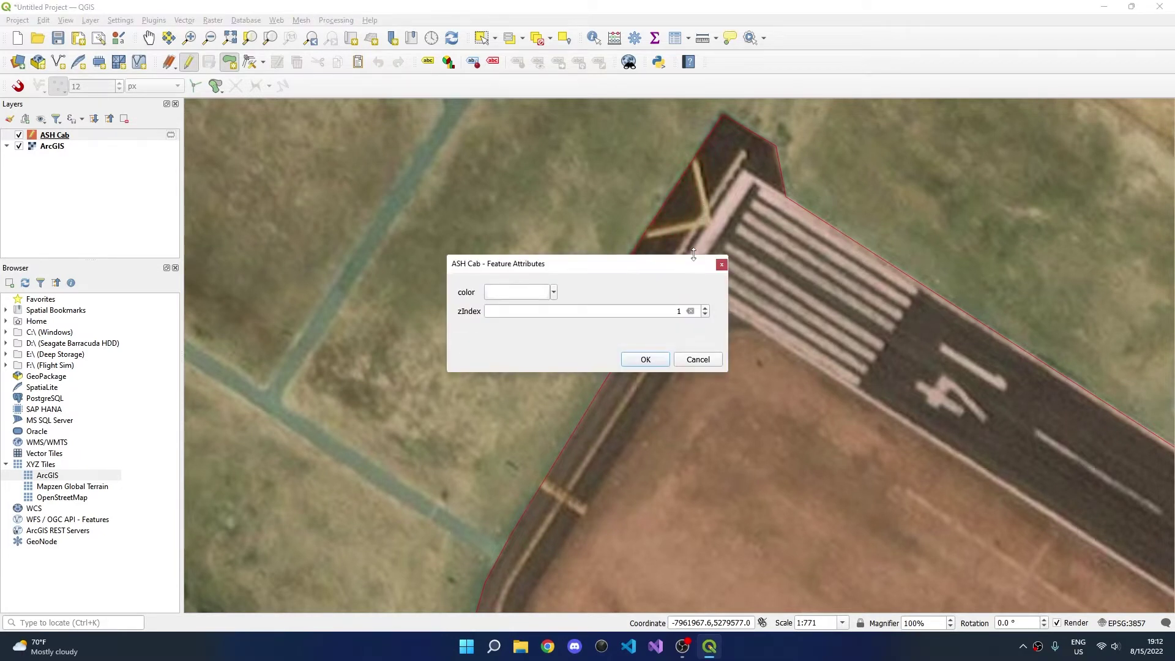
pyautogui.click(554, 293)
pyautogui.click(529, 601)
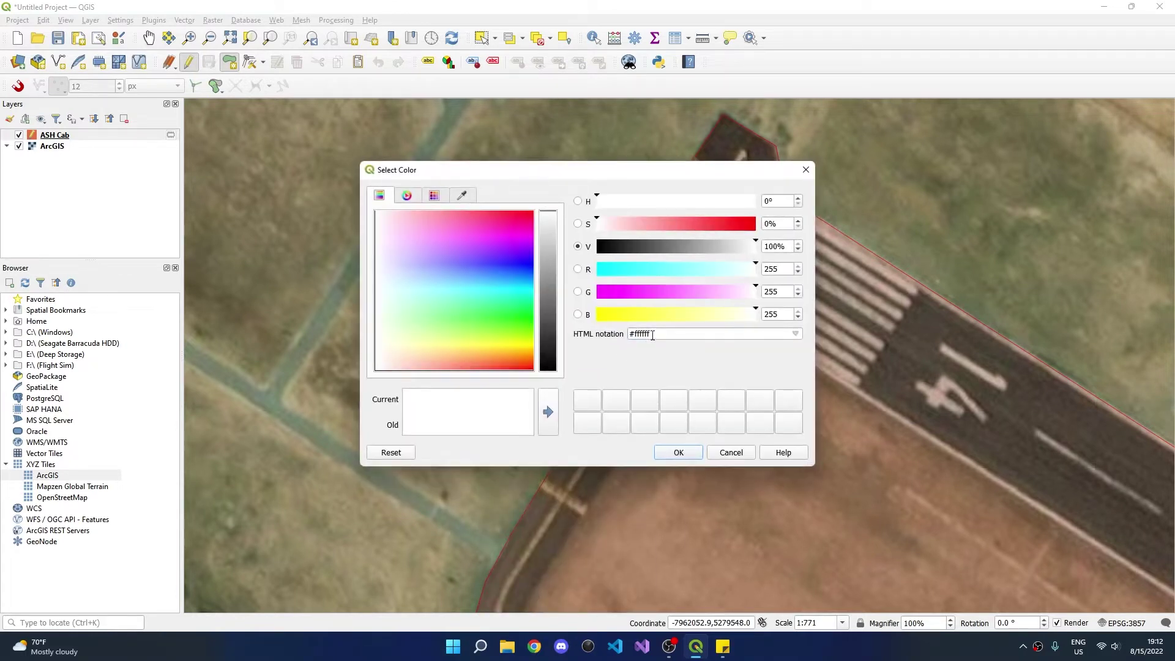
pyautogui.moveTo(653, 335); pyautogui.dragTo(635, 333)
pyautogui.write('717171')
pyautogui.click(688, 450)
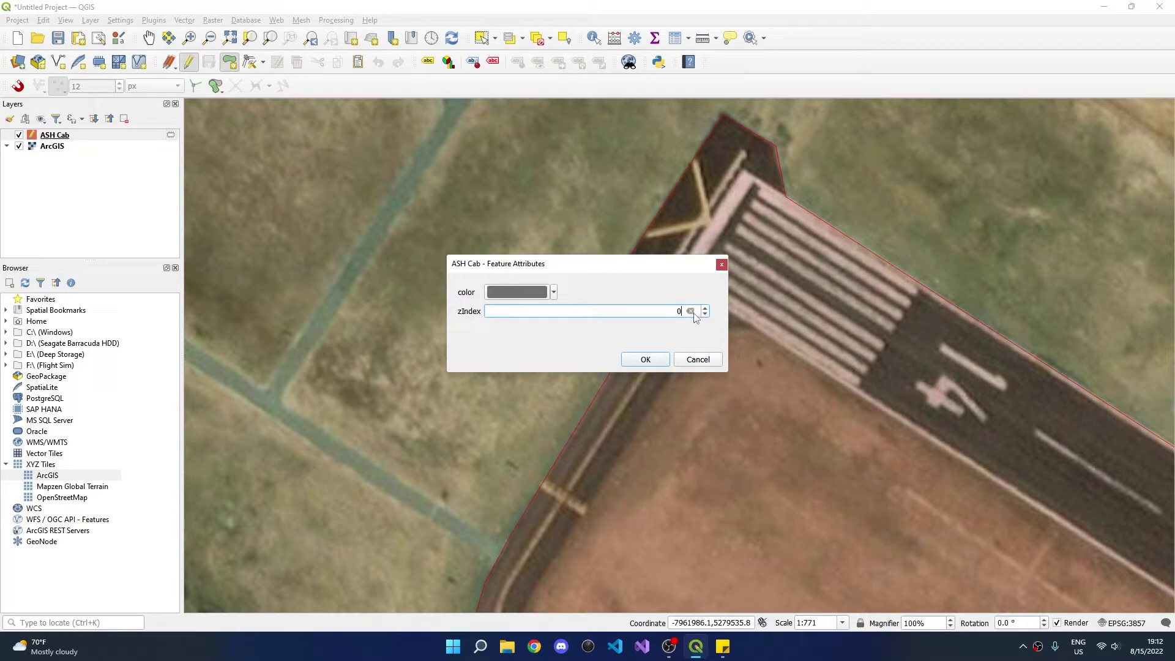
pyautogui.click(645, 359)
pyautogui.scroll(-4, 643, 349)
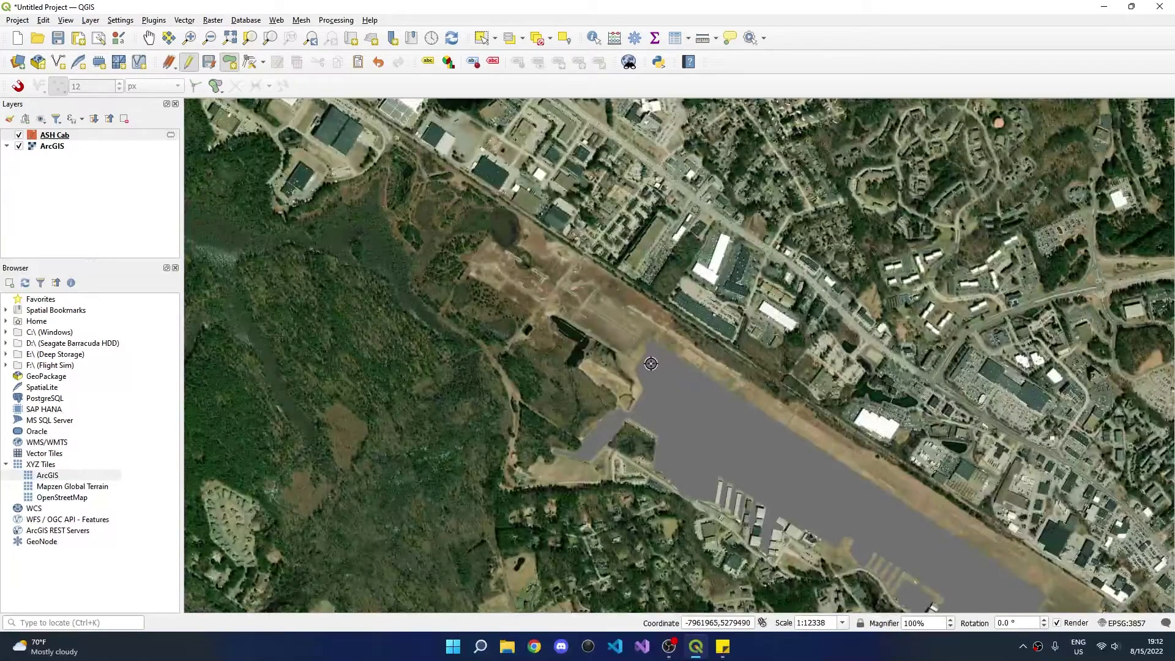
# Lower the ASH Cab layer's opacity to about 52% under Symbology > Layer Rendering.
pyautogui.press('Right')
pyautogui.press('Down')
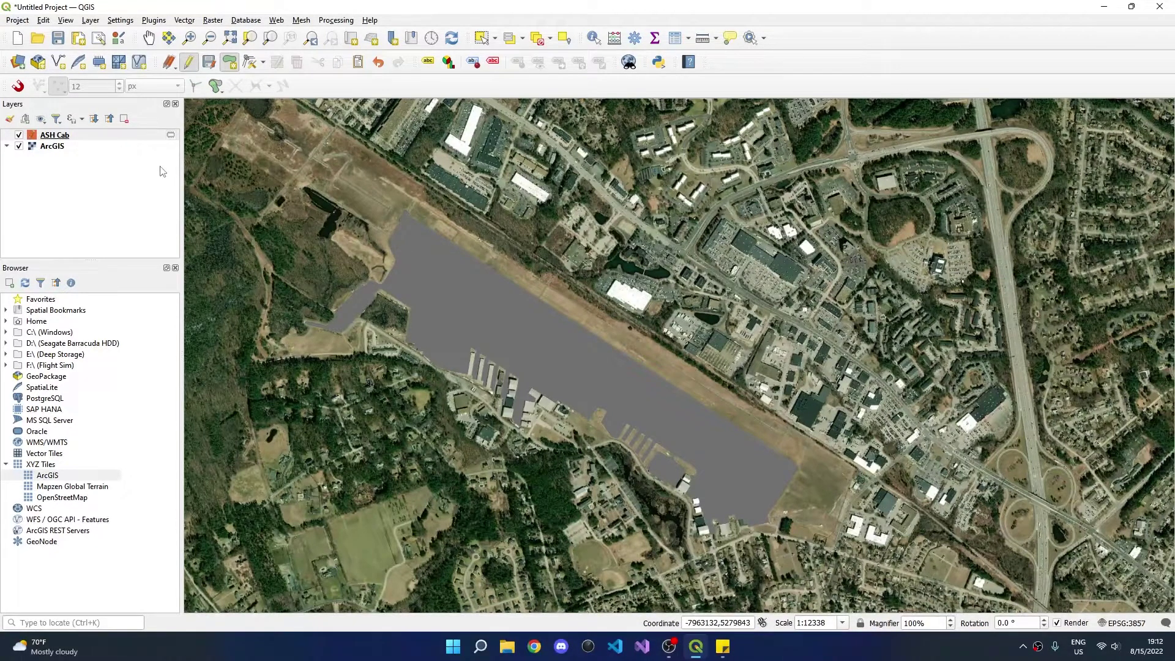
pyautogui.rightClick(93, 135)
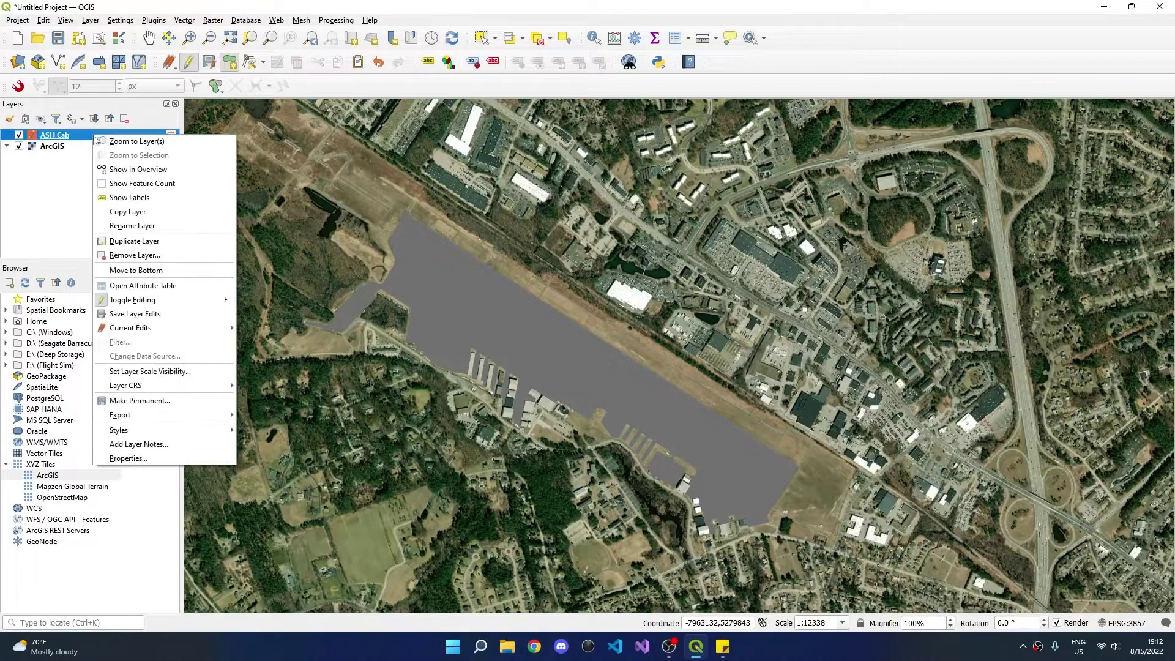
pyautogui.click(145, 458)
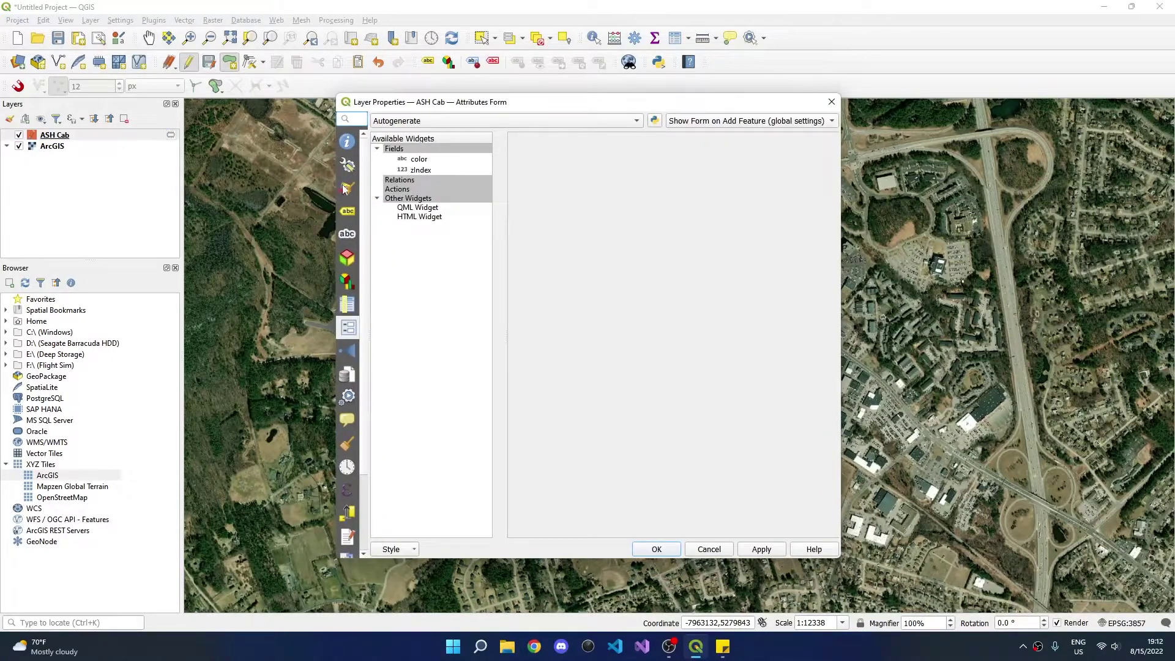
pyautogui.click(347, 188)
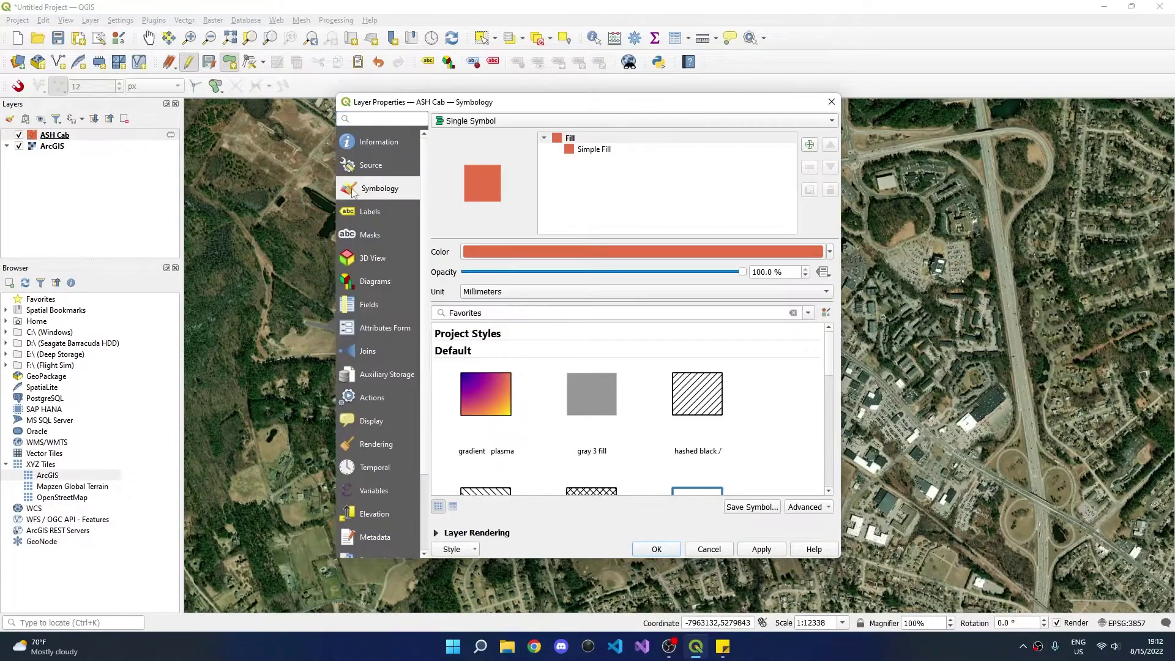
pyautogui.click(436, 533)
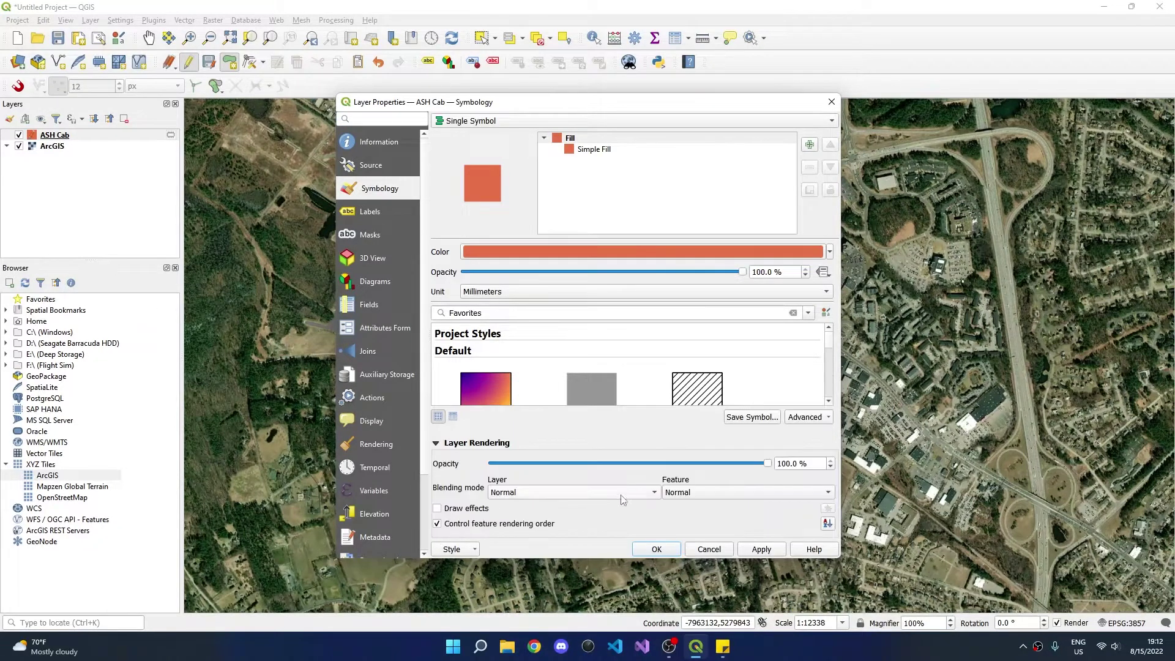
pyautogui.moveTo(770, 463); pyautogui.dragTo(638, 463)
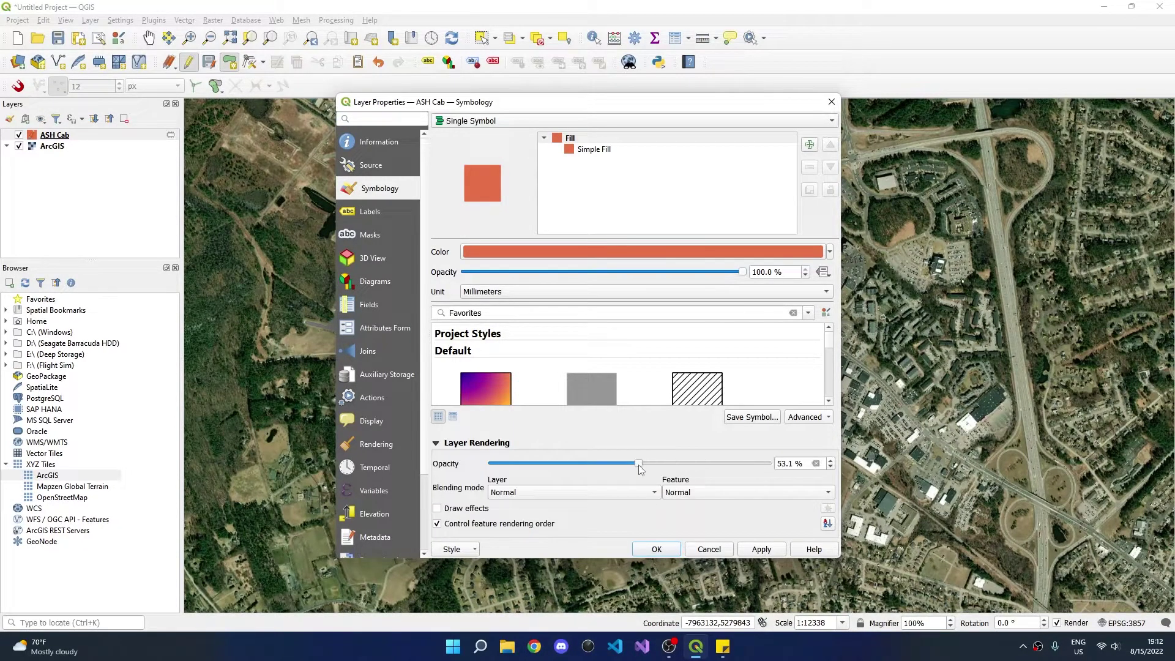
pyautogui.click(656, 548)
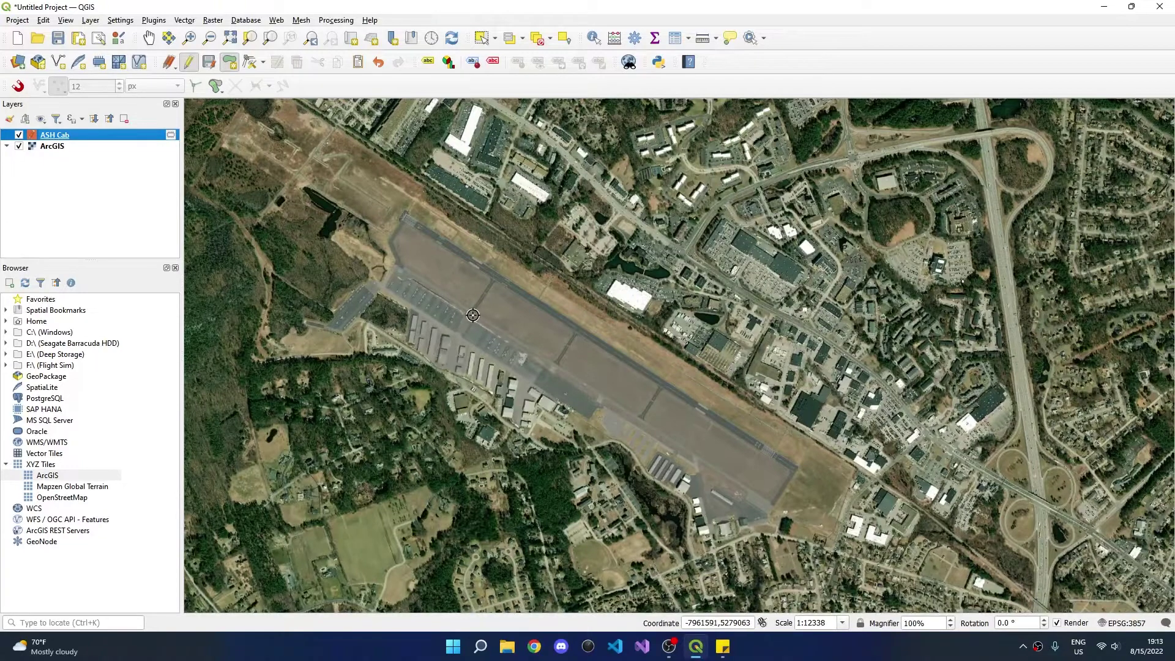
# Outline the infield from the taxiway junction to its far corner, rounding the corner along the taxiway edge.
pyautogui.scroll(2, 471, 315)
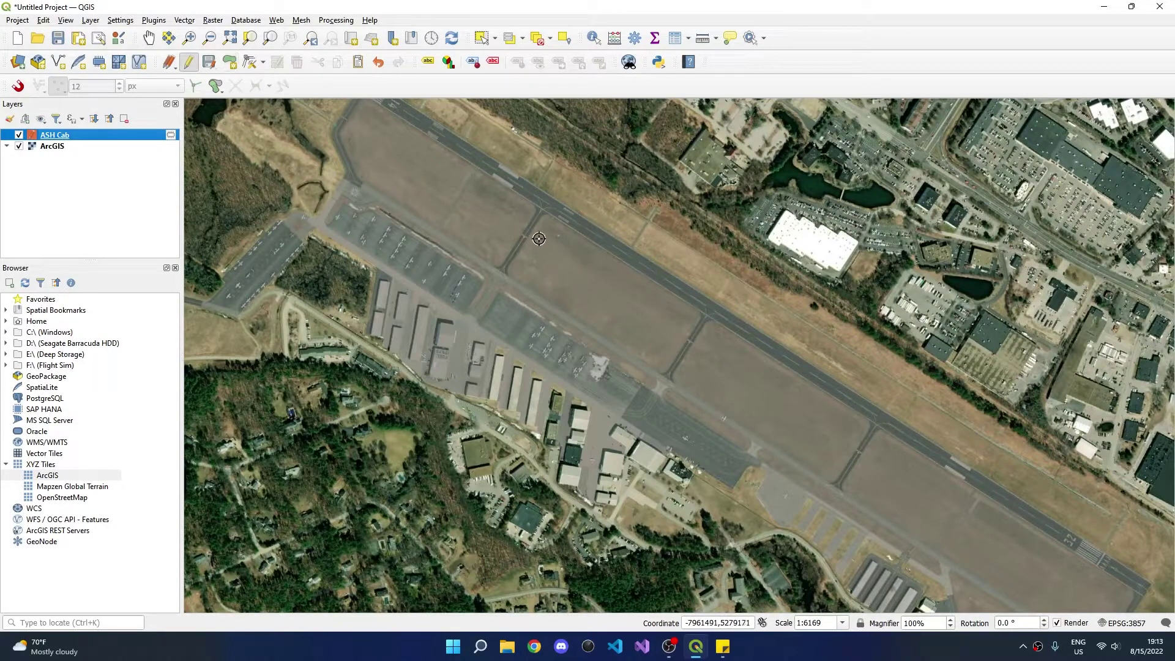
pyautogui.scroll(2, 519, 267)
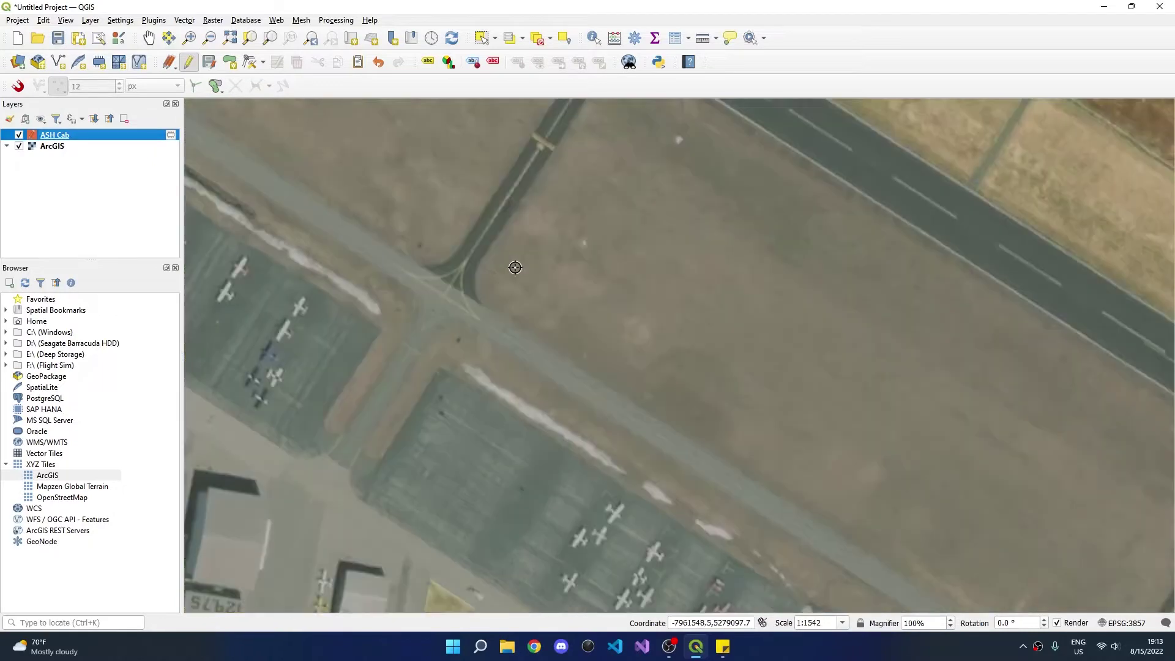
pyautogui.click(482, 304)
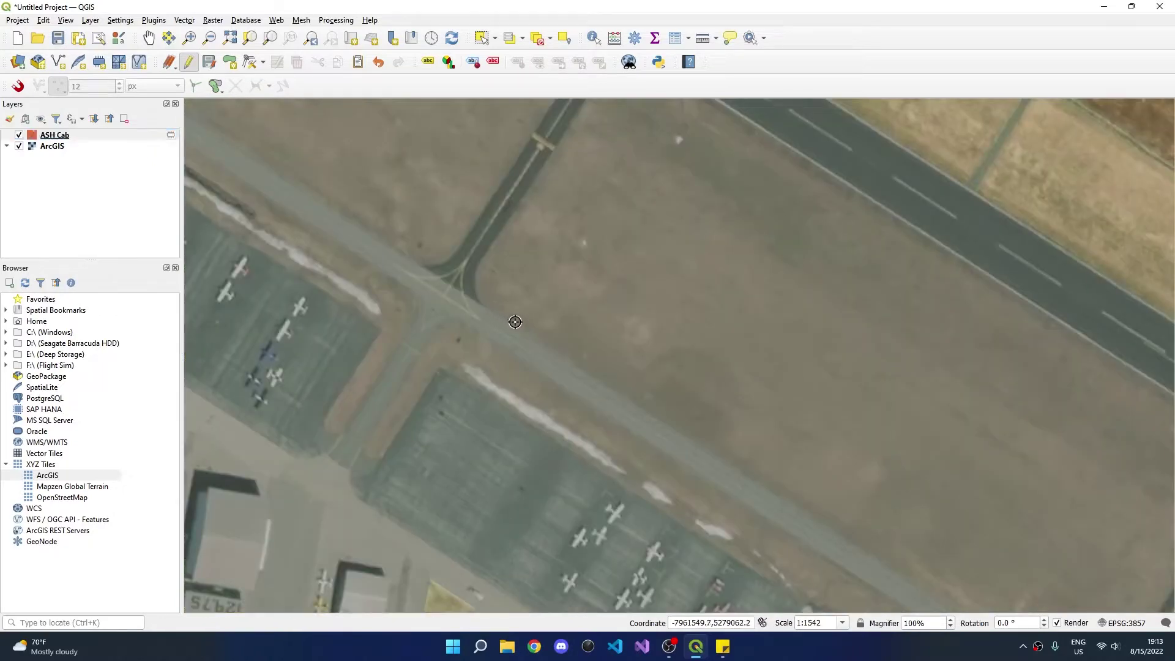
pyautogui.press('Right')
pyautogui.press('Down')
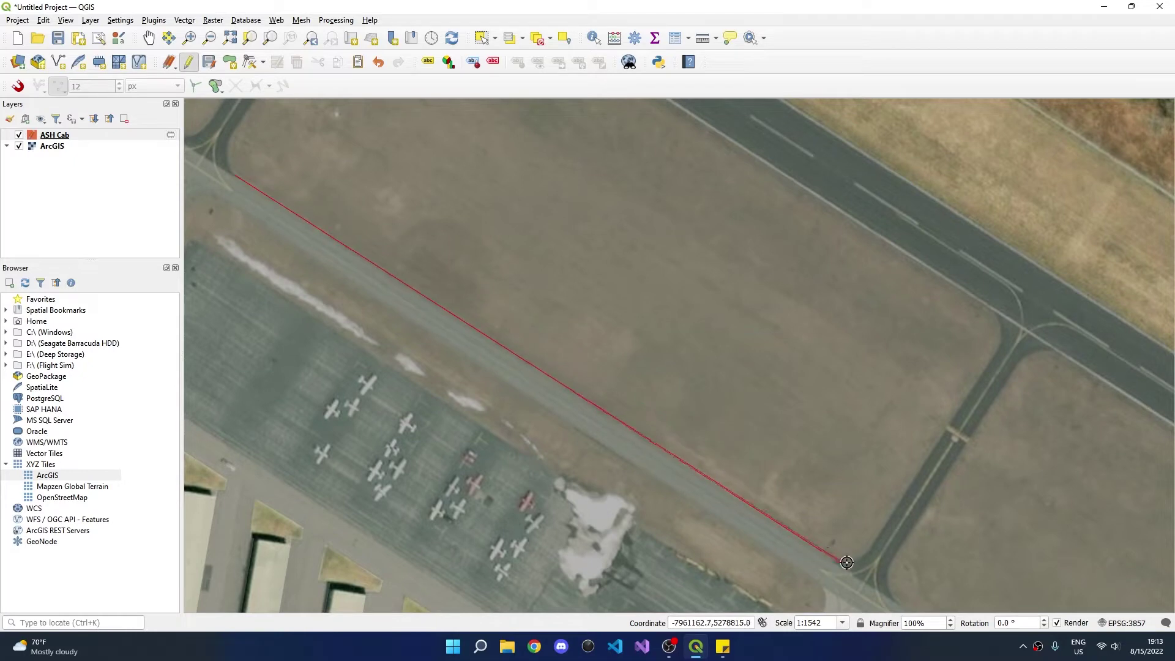
pyautogui.click(868, 554)
pyautogui.press('Right')
pyautogui.press('Up')
pyautogui.scroll(1, 750, 454)
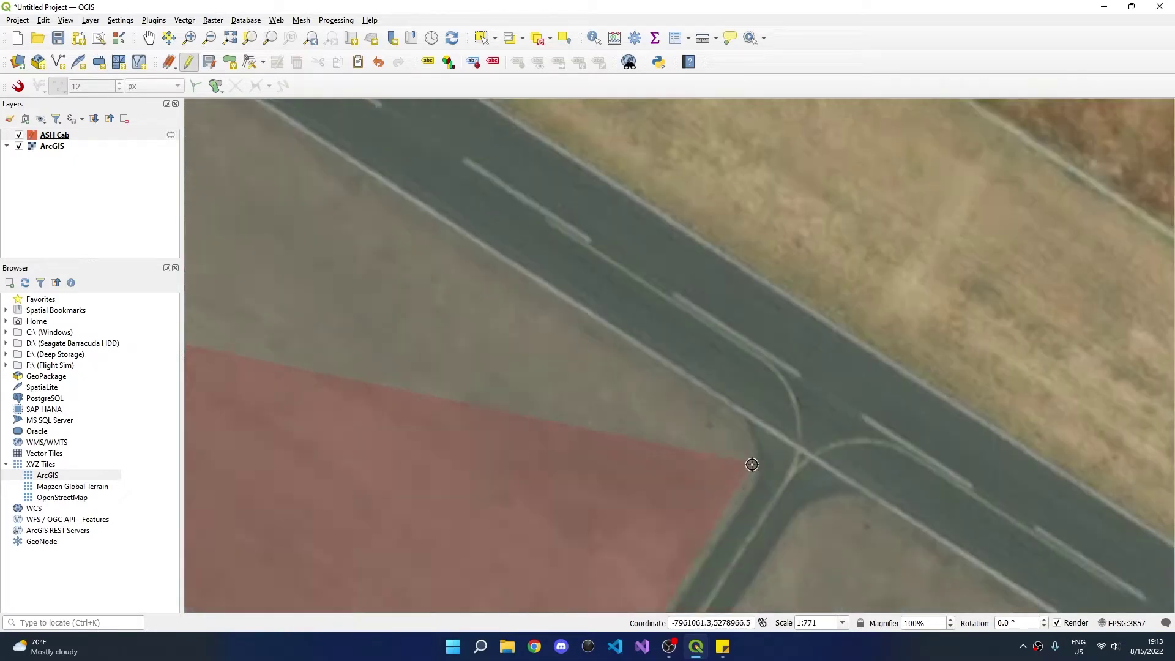
pyautogui.press('Down')
pyautogui.click(758, 338)
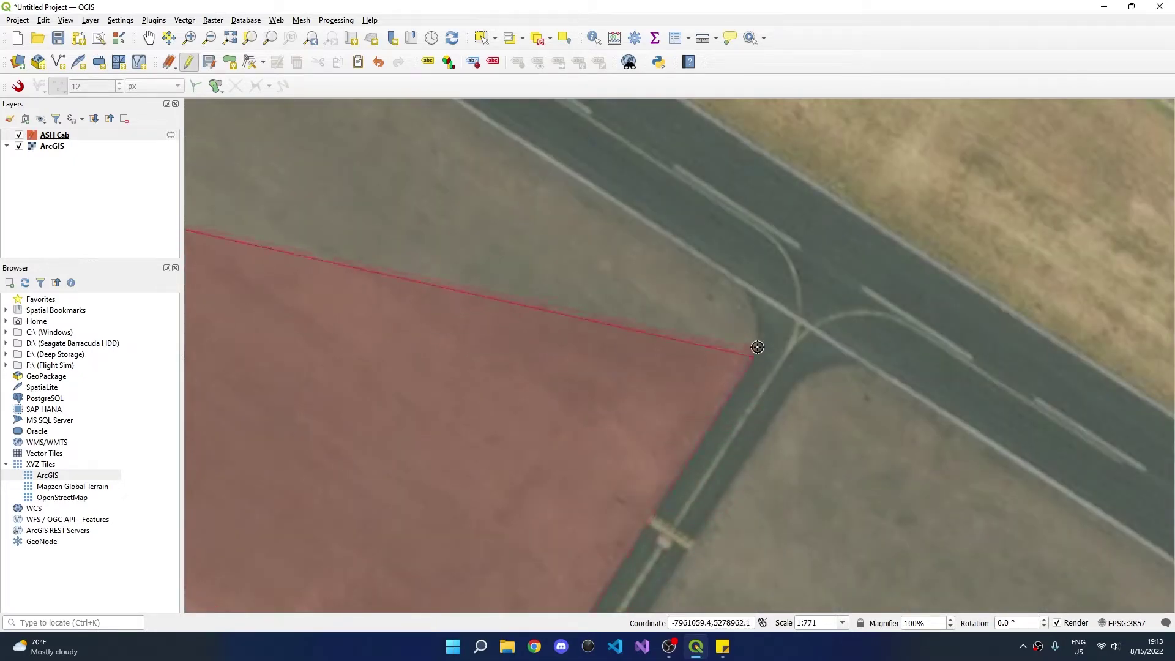
pyautogui.click(755, 310)
pyautogui.scroll(-2, 738, 282)
pyautogui.scroll(2, 716, 267)
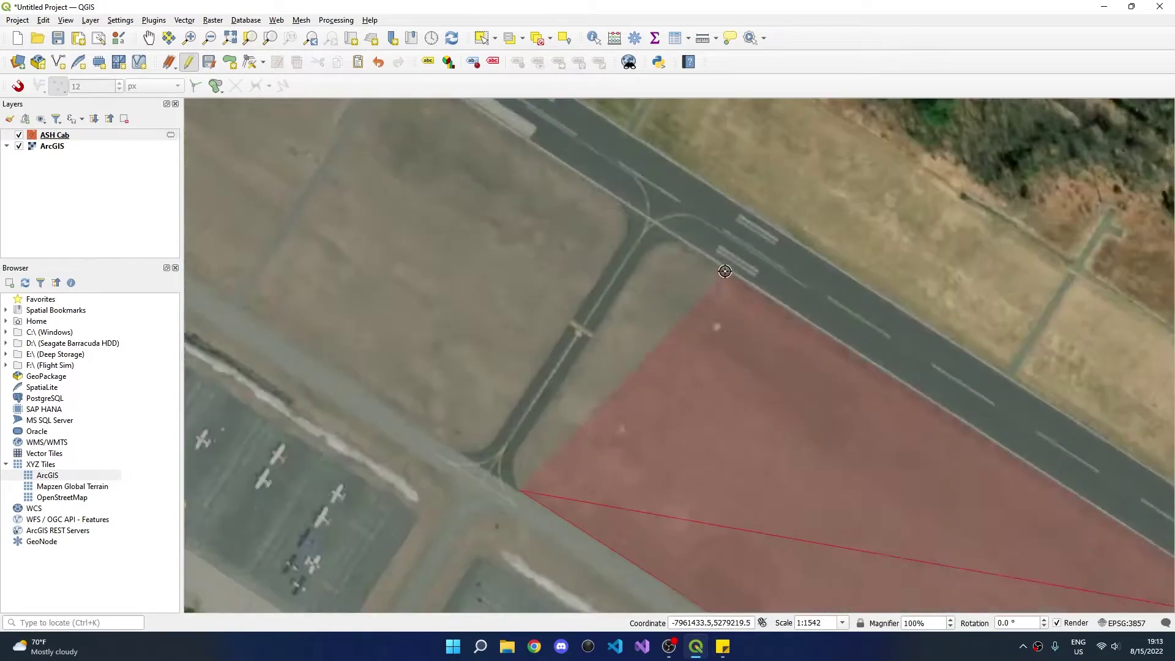
pyautogui.click(636, 207)
pyautogui.click(615, 209)
pyautogui.click(591, 217)
pyautogui.press('Down')
pyautogui.press('Down')
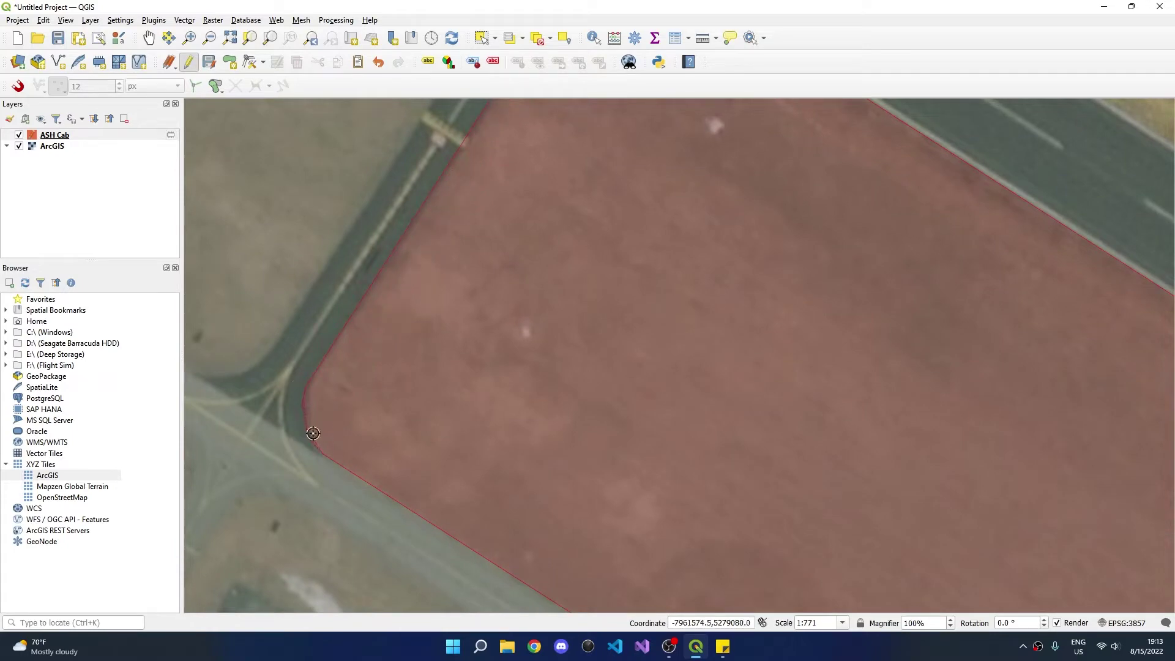
pyautogui.scroll(-1, 347, 406)
pyautogui.press('Down')
pyautogui.press('Right')
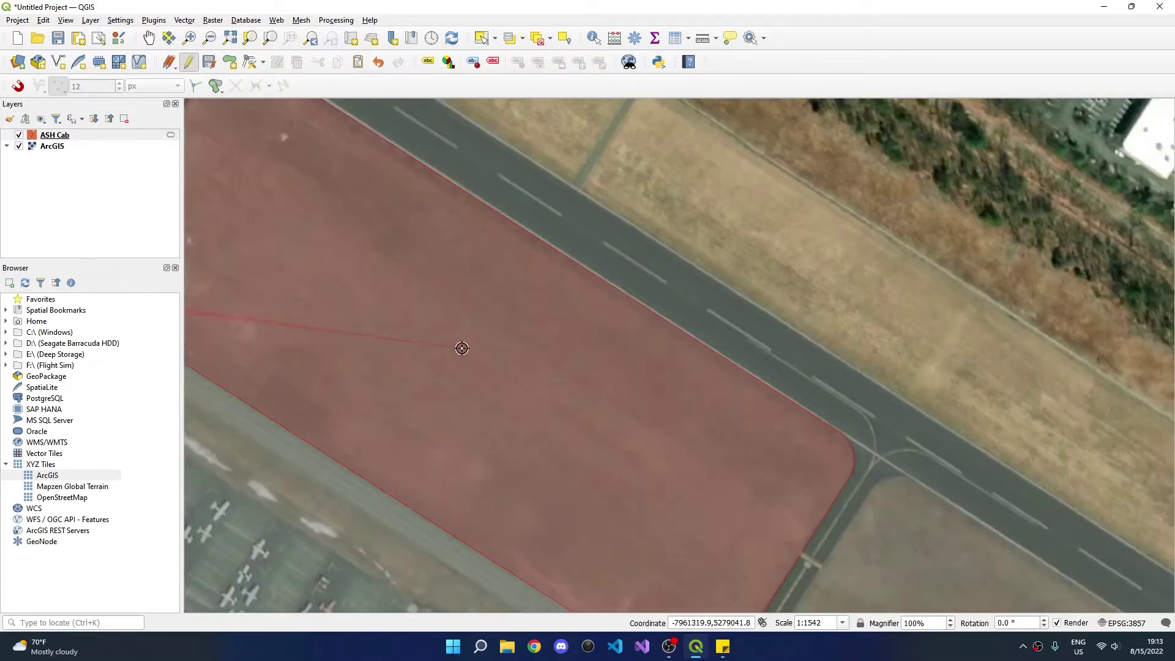
pyautogui.scroll(-1, 433, 337)
# Discard that outline and restart it at the taxiway corner along the taxiway edge.
pyautogui.press('Escape')
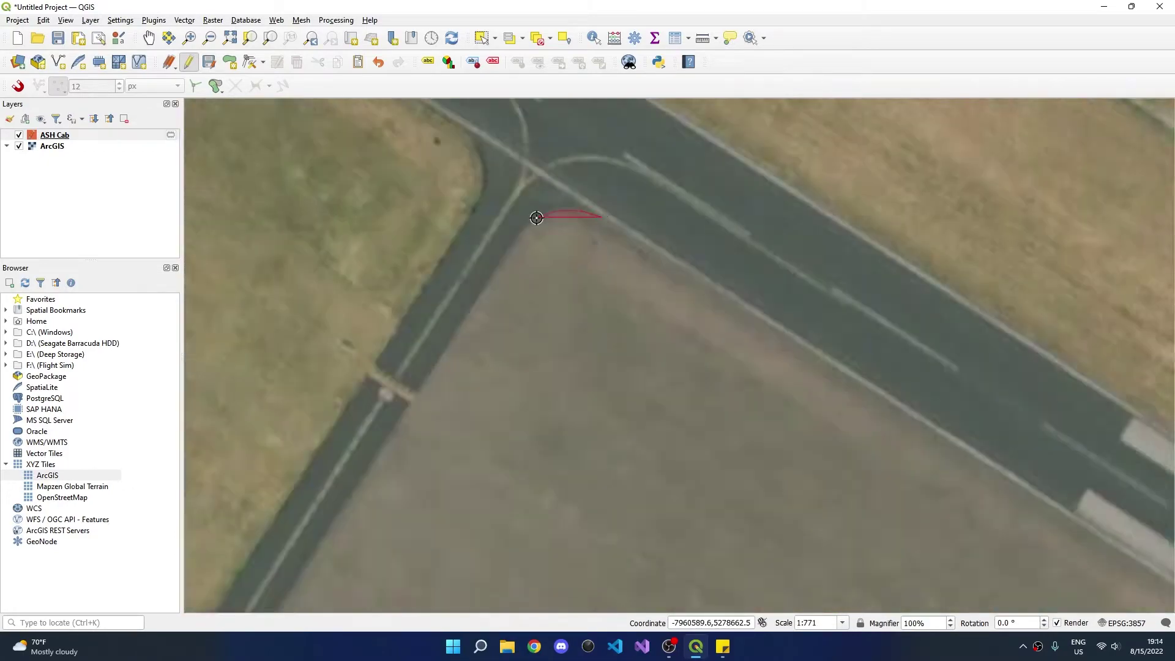
pyautogui.scroll(1, 464, 245)
pyautogui.click(763, 480)
pyautogui.click(456, 175)
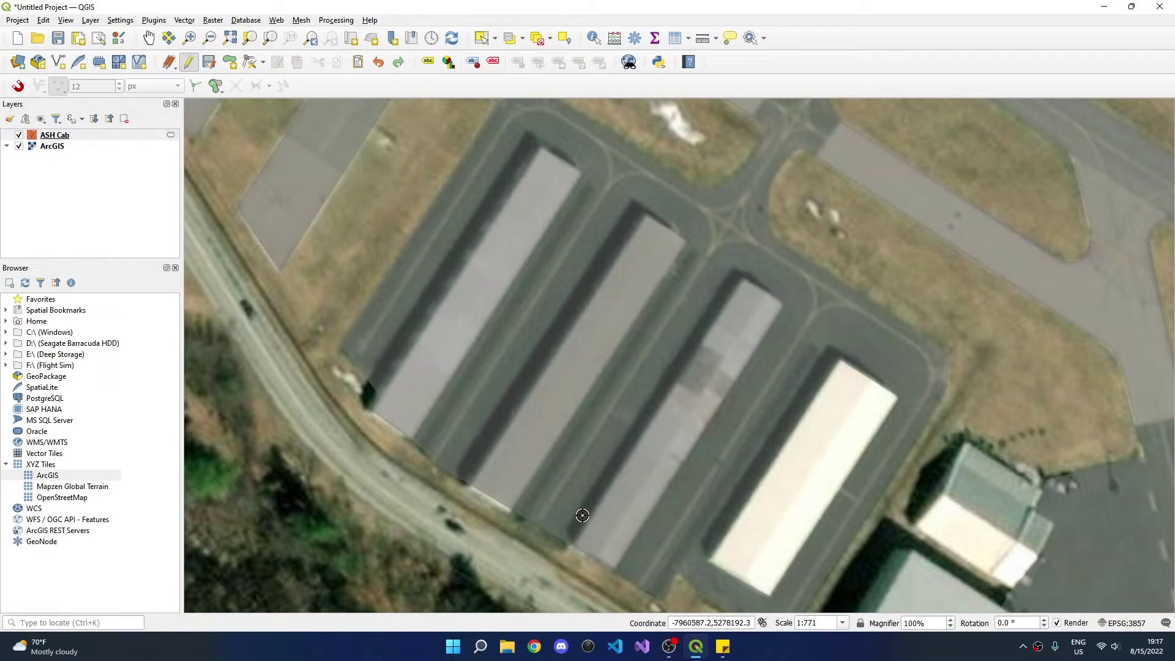
# Reshape the apron pavement polygon so the hangar roof outlines are cut out of it.
pyautogui.press('v')
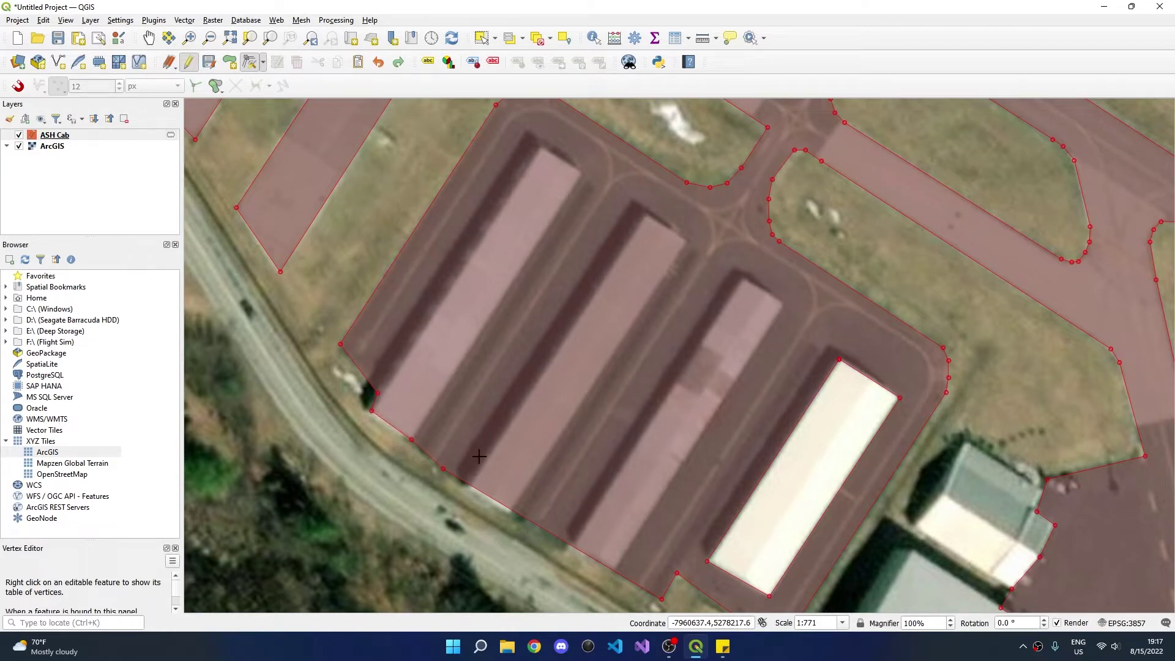
pyautogui.click(551, 533)
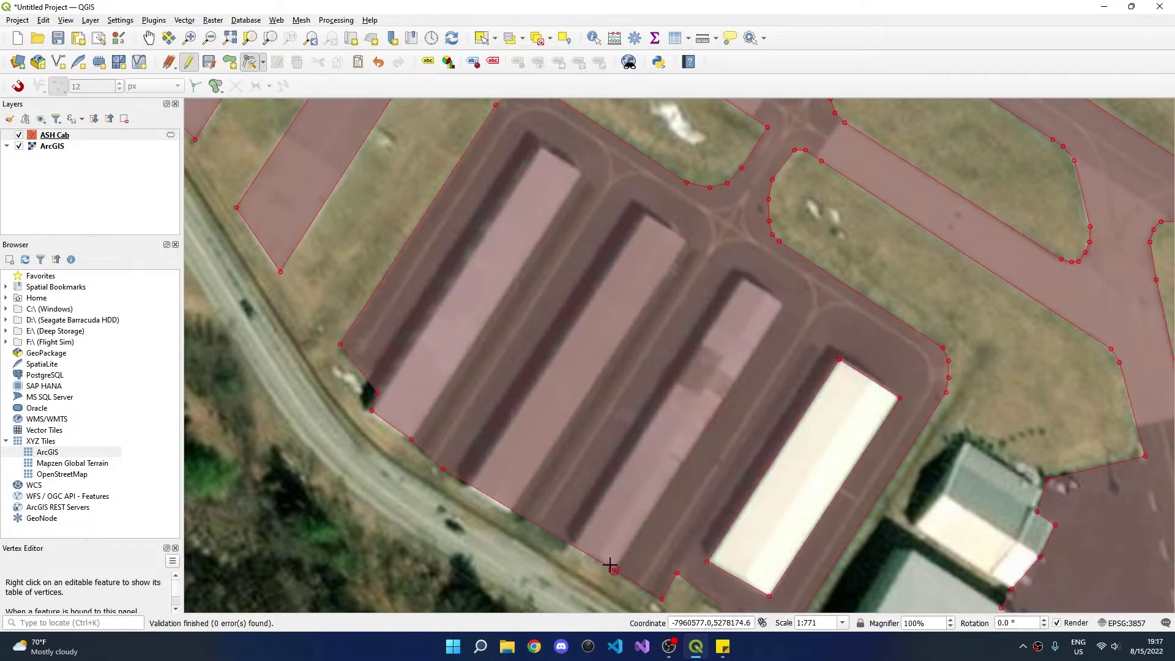
pyautogui.doubleClick(531, 519)
pyautogui.click(529, 518)
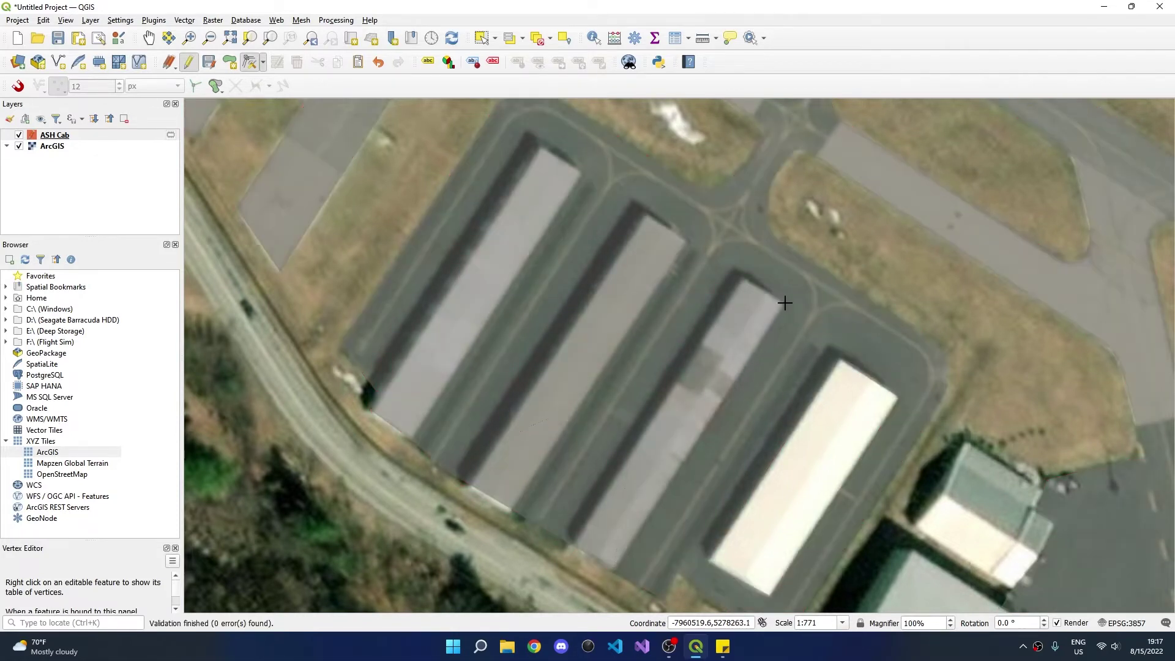
pyautogui.click(783, 304)
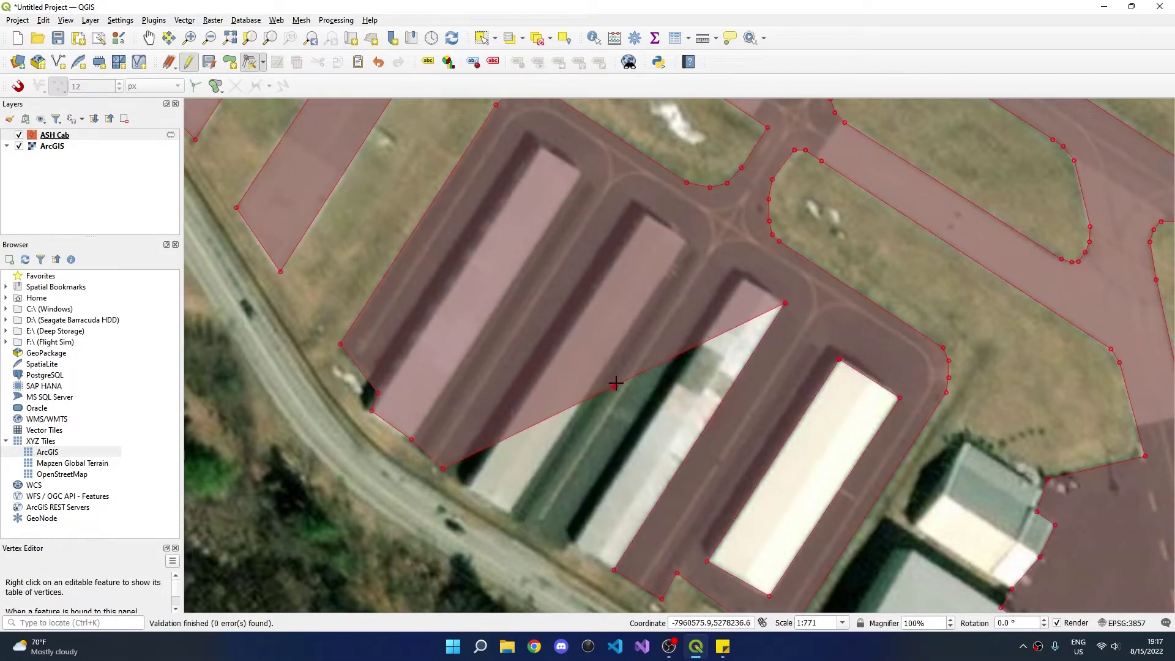
pyautogui.click(742, 277)
pyautogui.click(442, 468)
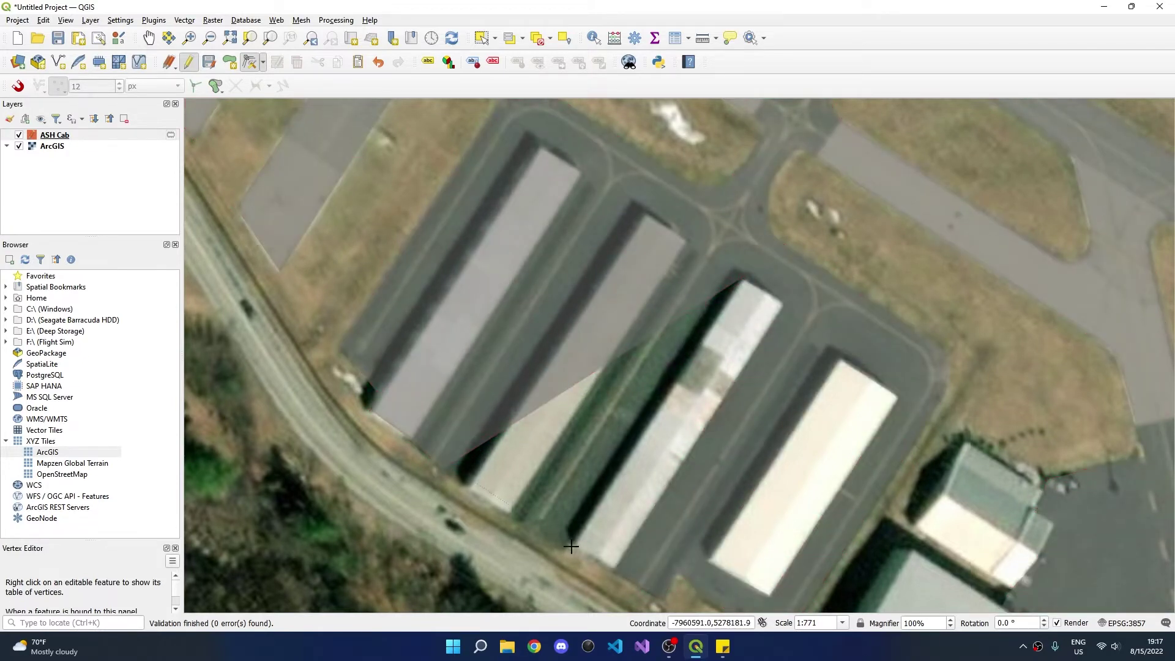
pyautogui.click(573, 545)
pyautogui.doubleClick(452, 473)
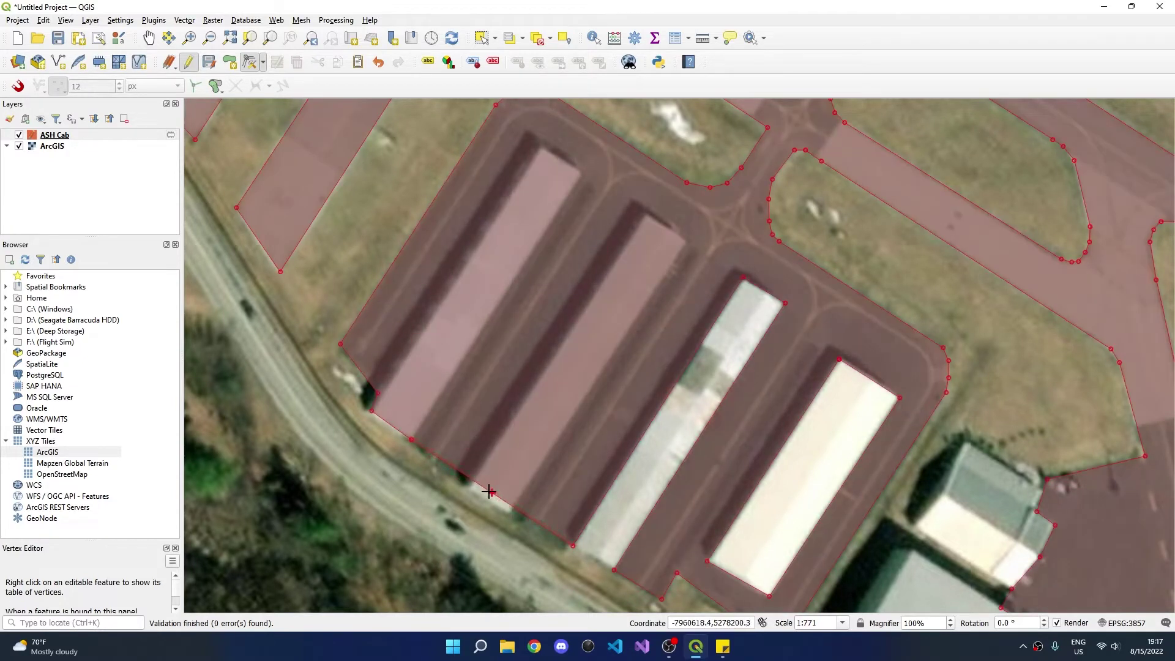
pyautogui.click(512, 510)
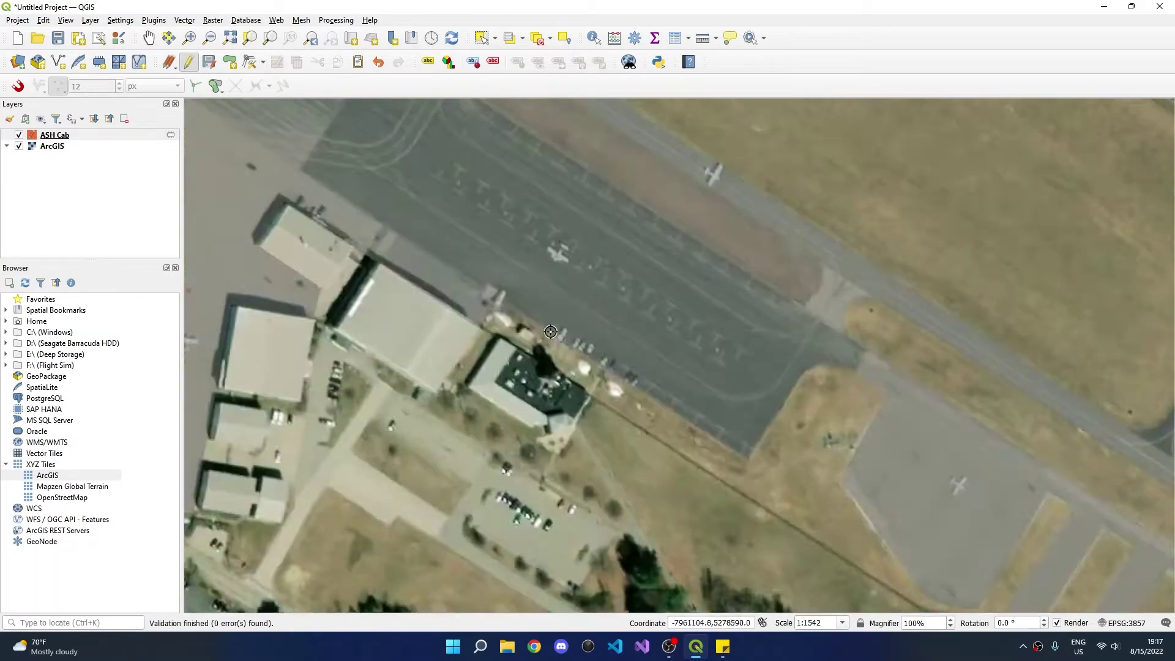
# Place vertices for a further pavement polygon, then move the view to the runway end.
pyautogui.scroll(2, 450, 299)
pyautogui.click(450, 298)
pyautogui.scroll(-1, 449, 299)
pyautogui.click(692, 457)
pyautogui.click(668, 401)
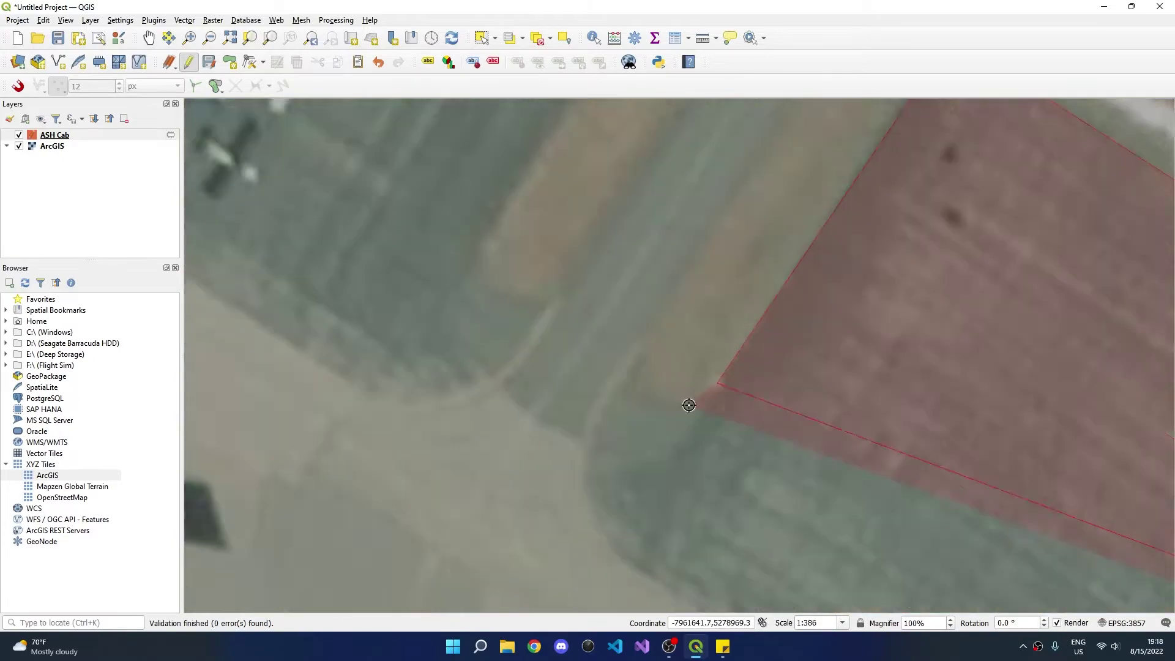
pyautogui.click(527, 417)
pyautogui.click(645, 290)
pyautogui.scroll(-2, 655, 282)
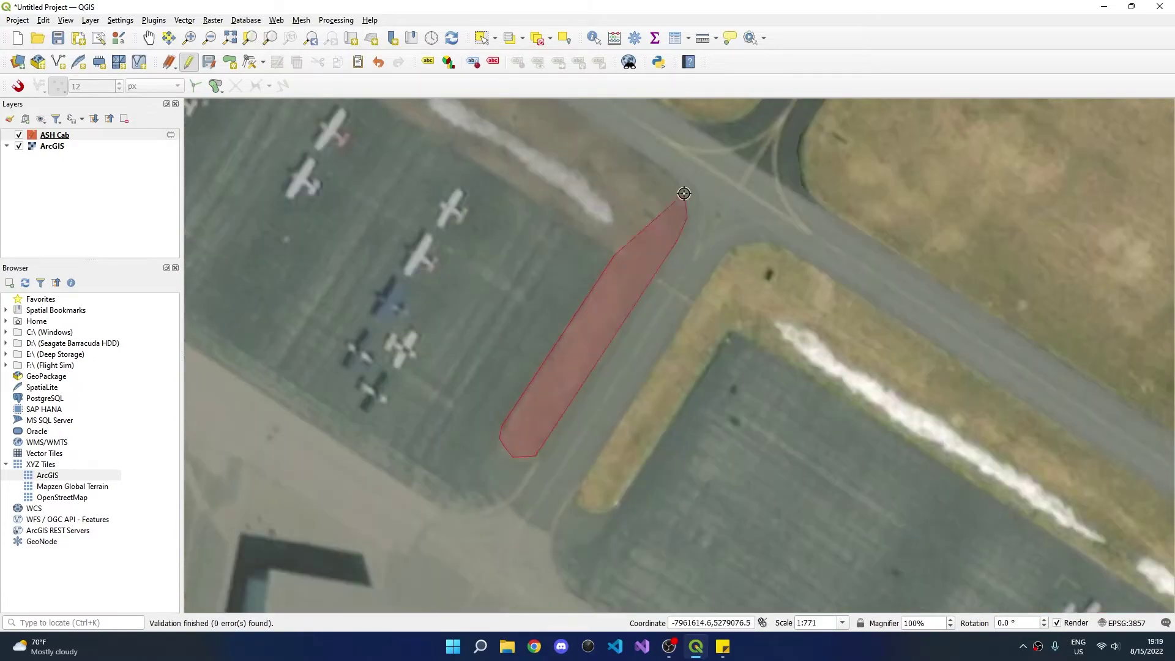
pyautogui.scroll(2, 661, 327)
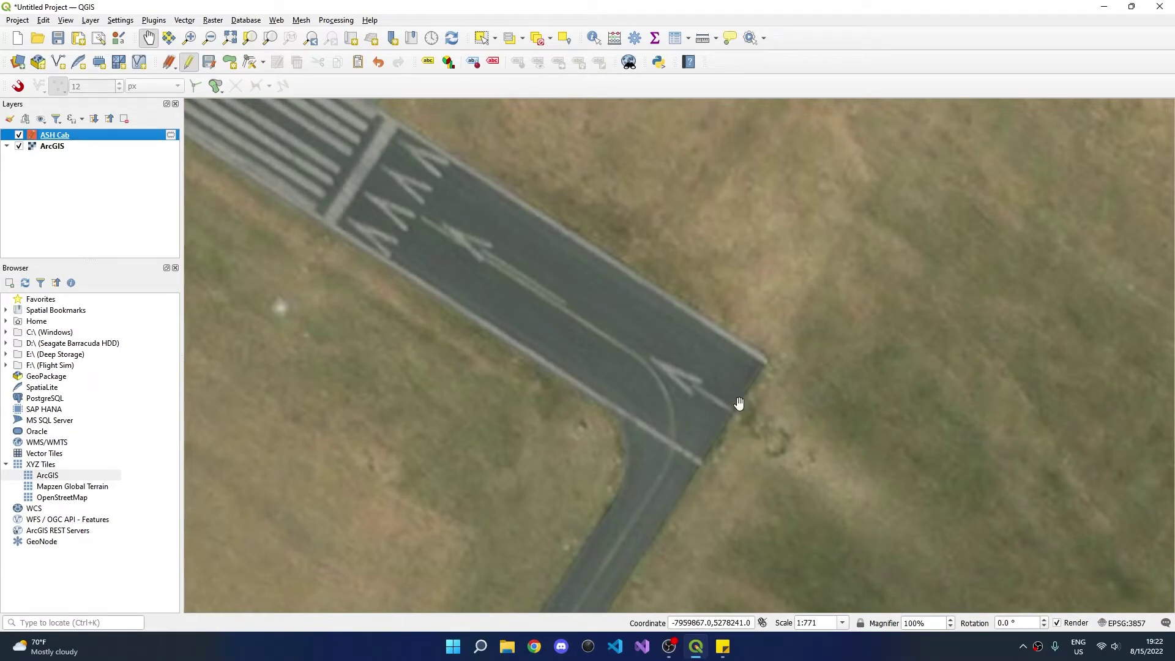
# Start a new ASH Cab polygon by placing vertices at the runway 32 end corners.
pyautogui.hotkey('ctrl', '.')
pyautogui.scroll(1, 775, 365)
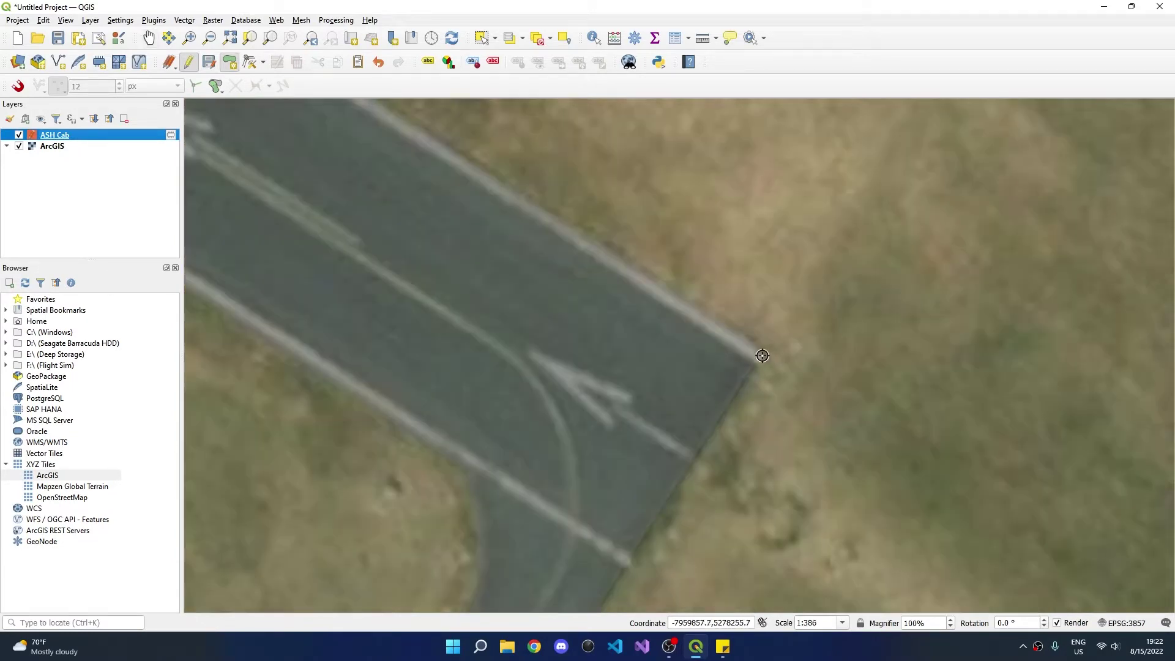
pyautogui.click(762, 352)
pyautogui.click(757, 362)
pyautogui.scroll(-1, 723, 359)
pyautogui.press('Left')
pyautogui.press('Up')
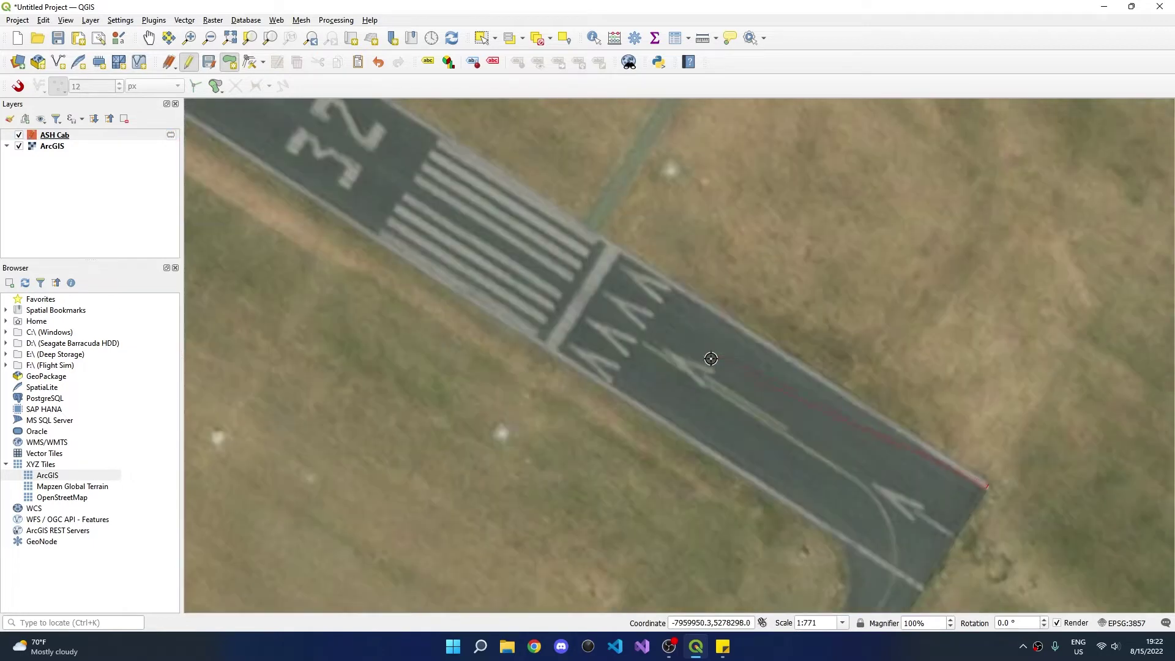
pyautogui.scroll(1, 622, 264)
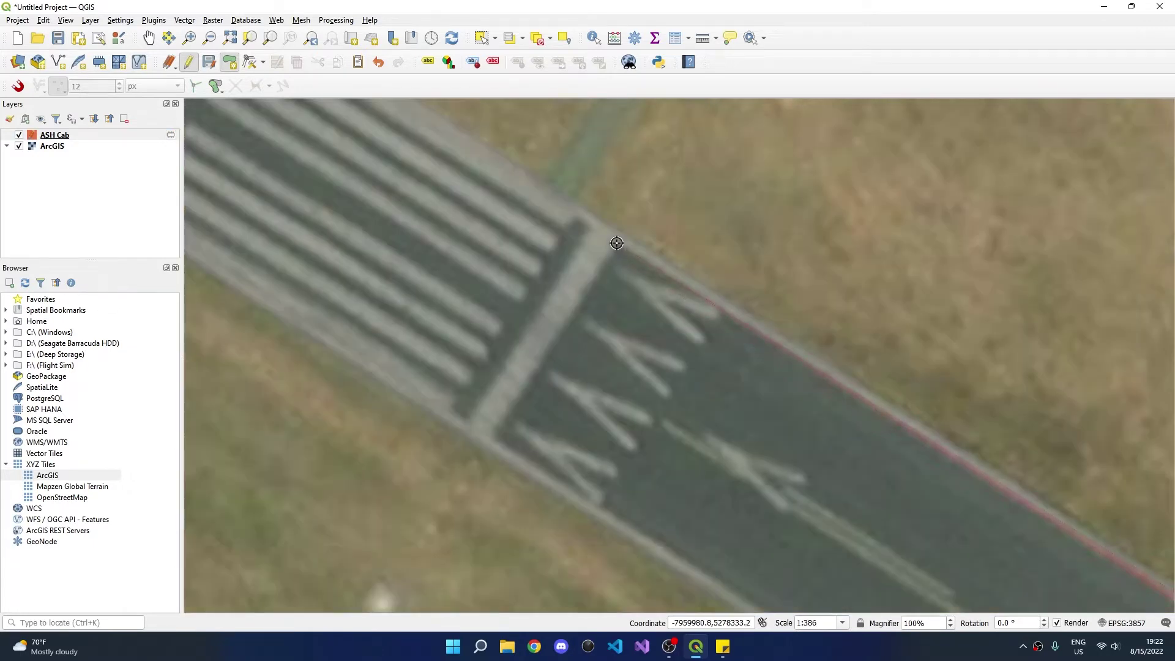
pyautogui.click(617, 243)
pyautogui.click(489, 440)
pyautogui.press('Down')
pyautogui.press('Right')
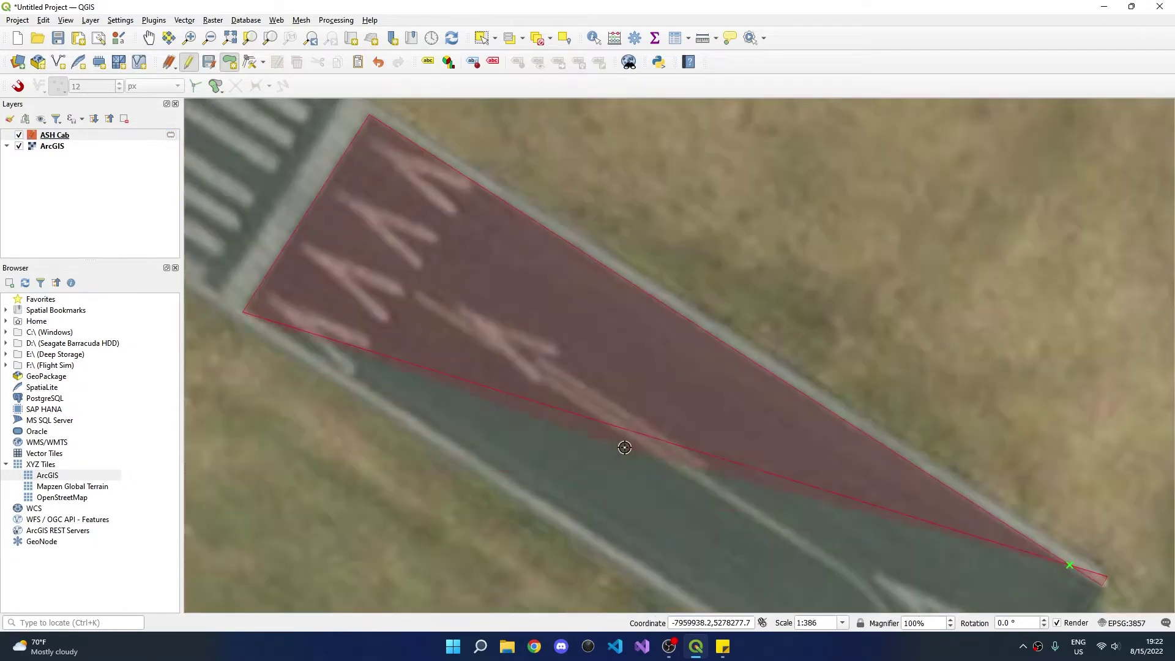
pyautogui.press('Down')
pyautogui.press('Down')
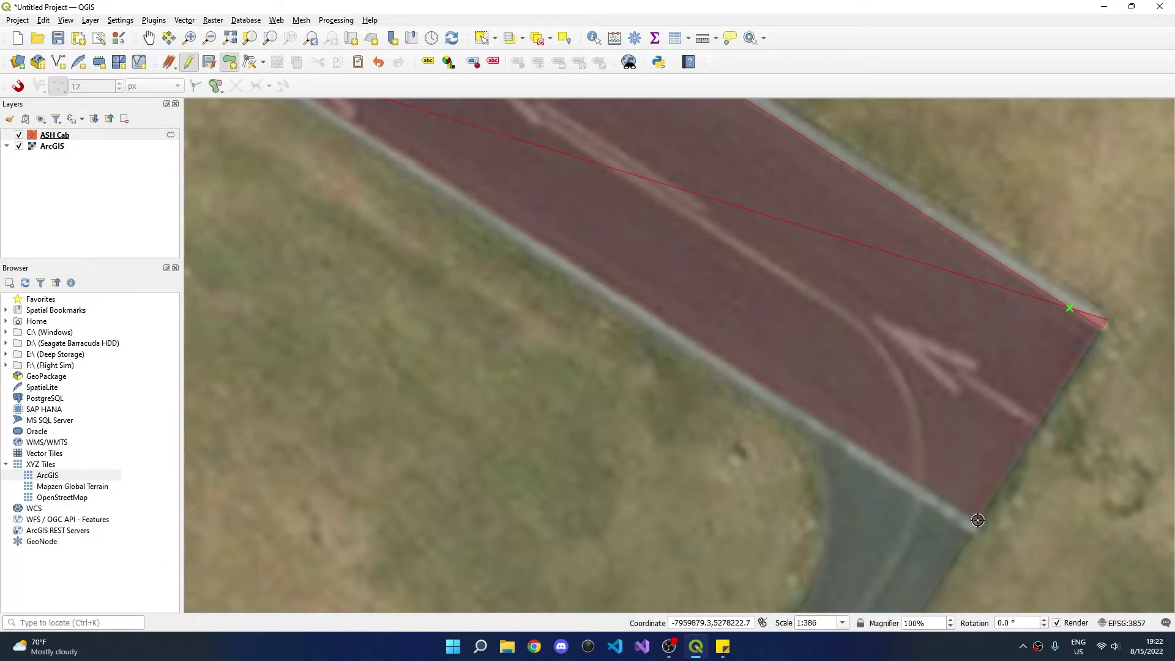
# Remove the stray vertex, add the lower corner, and save the runway polygon with zIndex 1.
pyautogui.press('BackSpace')
pyautogui.click(971, 531)
pyautogui.scroll(-3, 971, 531)
pyautogui.scroll(1, 624, 328)
pyautogui.press('Down')
pyautogui.press('Down')
pyautogui.press('Right')
pyautogui.scroll(1, 601, 360)
pyautogui.rightClick(515, 363)
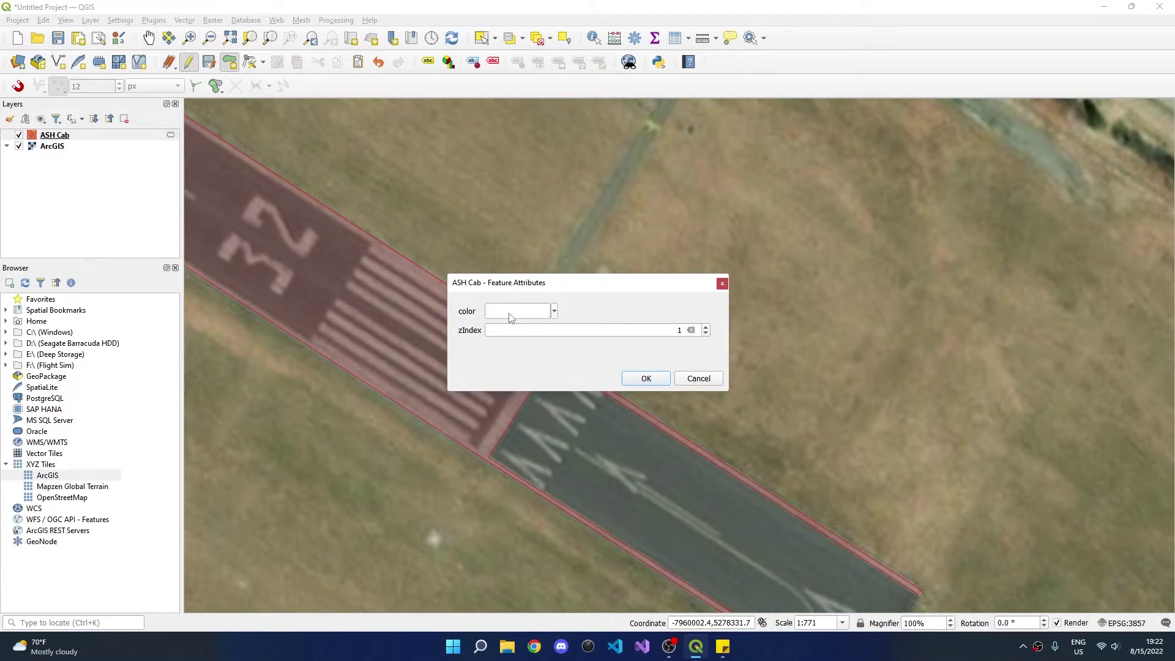
pyautogui.click(646, 379)
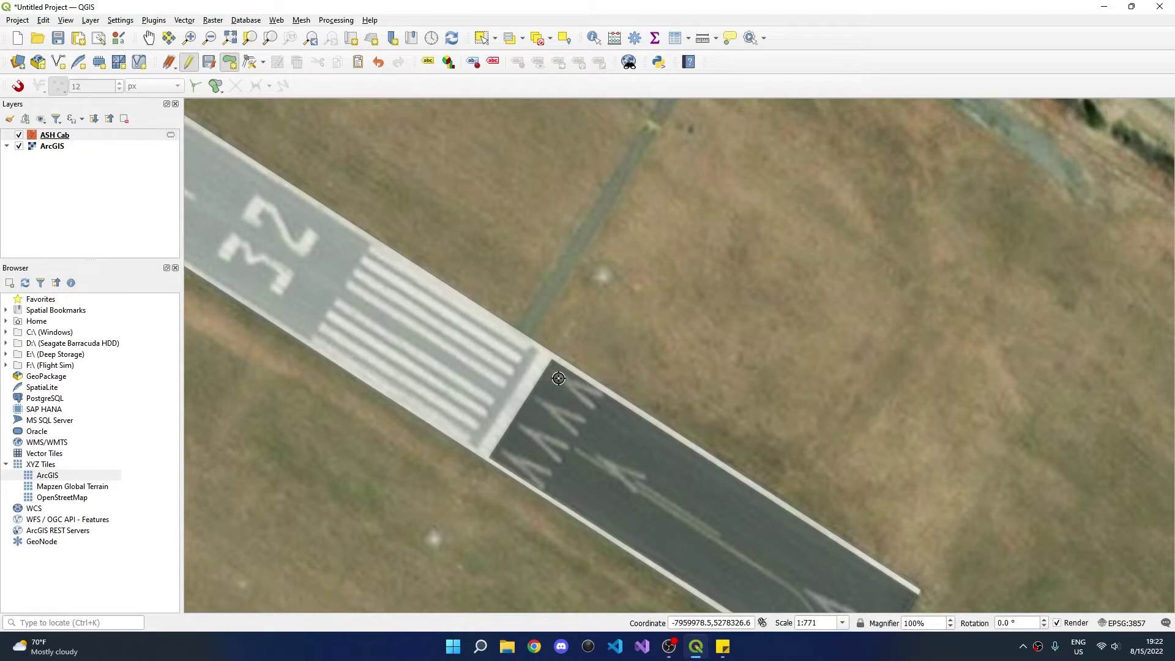
# Select the new runway polygon with Edit > Select > Select Feature(s).
pyautogui.scroll(-1, 554, 370)
pyautogui.scroll(1, 591, 372)
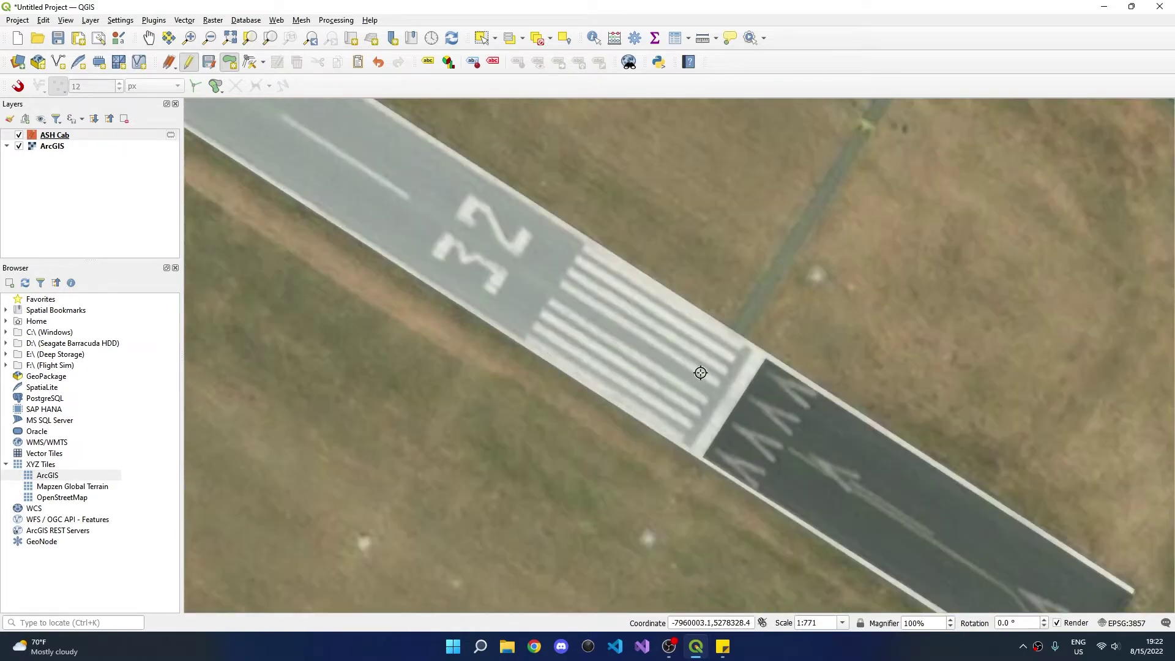
pyautogui.scroll(1, 752, 361)
pyautogui.scroll(-2, 738, 519)
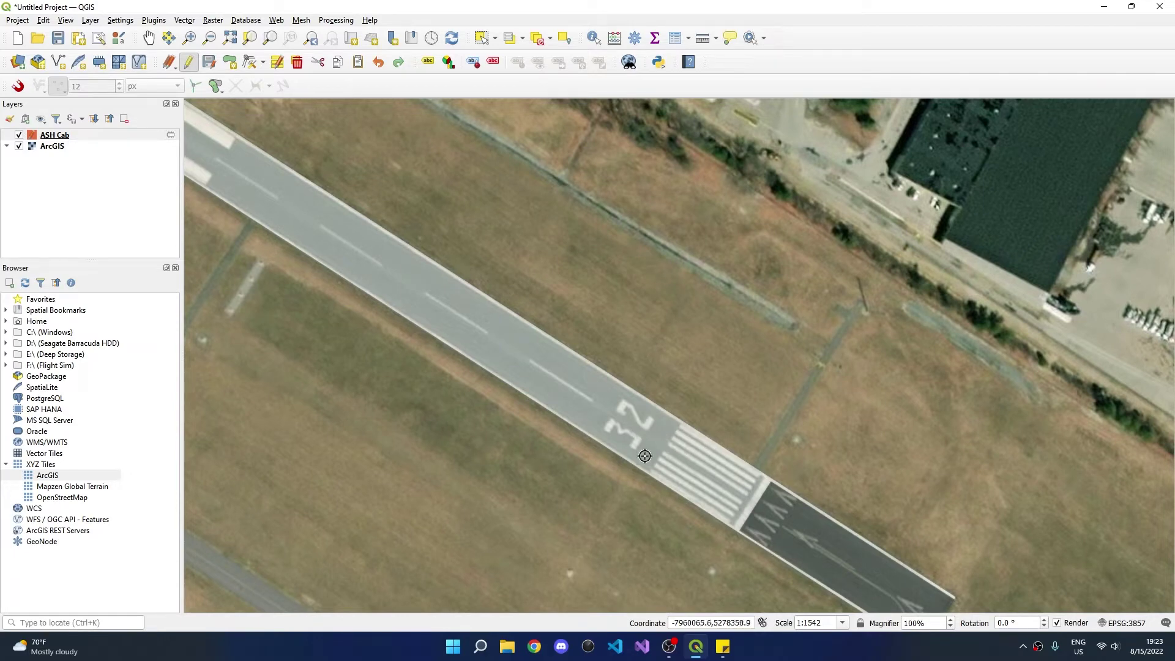
pyautogui.click(45, 21)
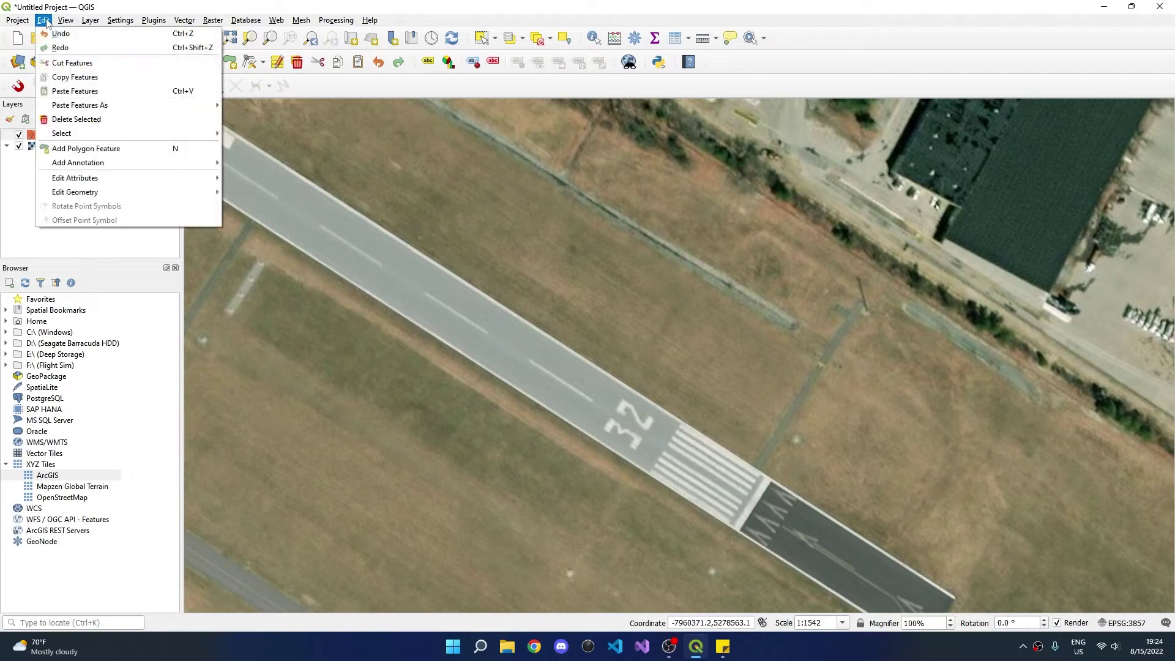
pyautogui.moveTo(59, 134)
pyautogui.click(265, 134)
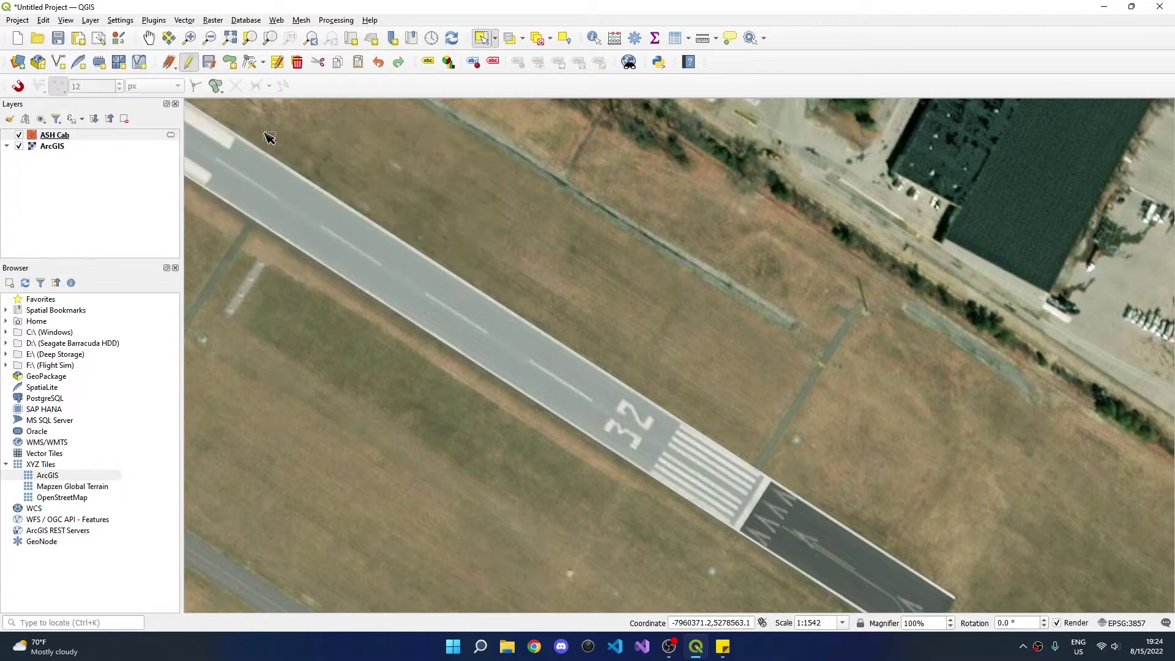
pyautogui.click(470, 307)
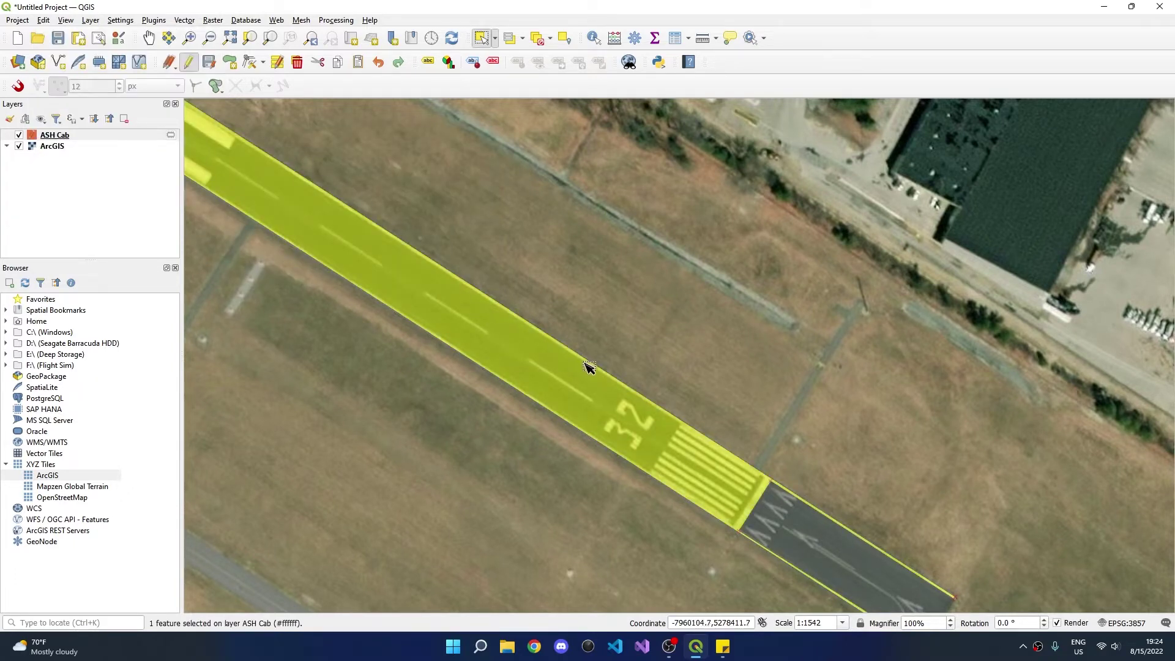
pyautogui.scroll(-2, 590, 367)
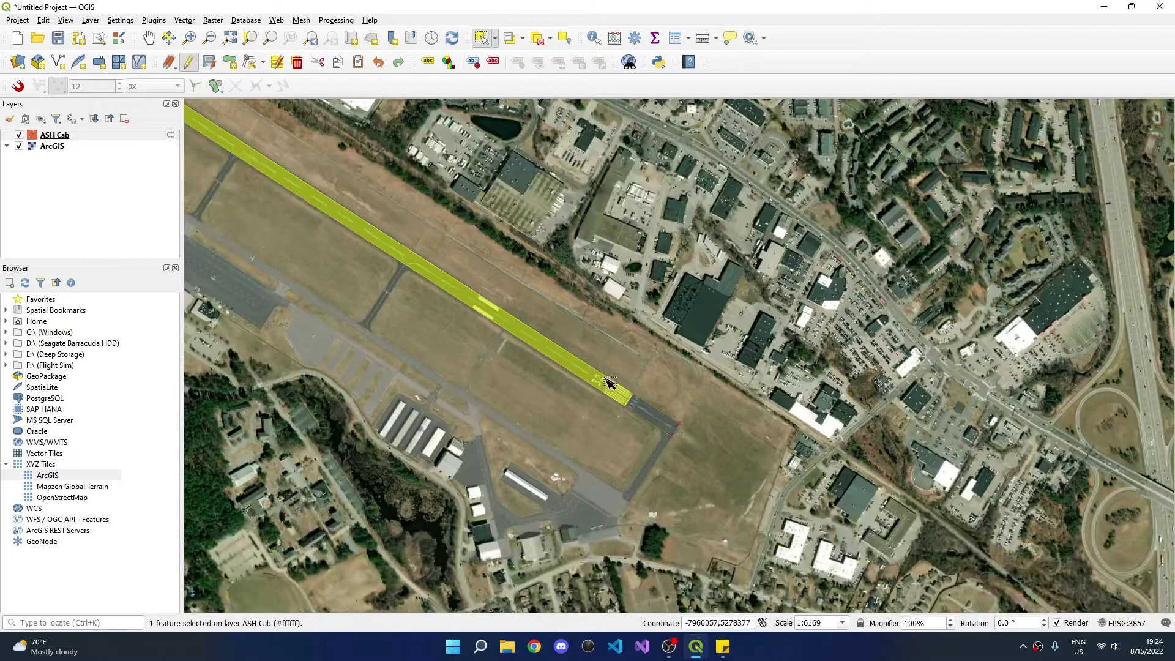
pyautogui.scroll(3, 639, 401)
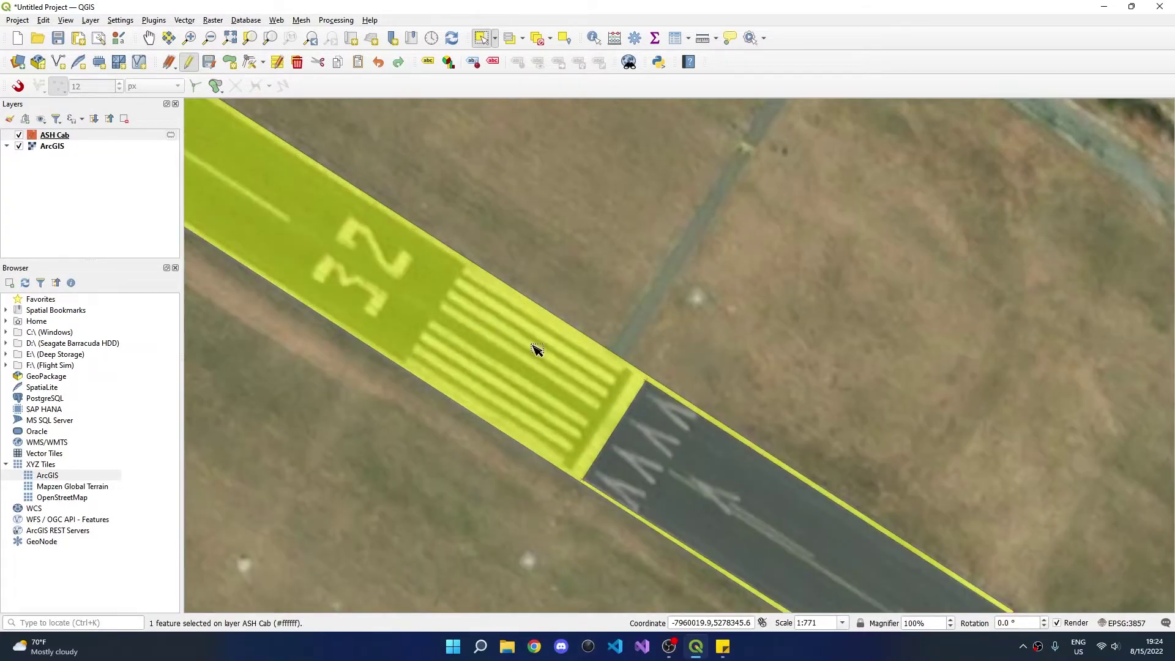
# Draw the remaining runway pavement from the threshold bar to the runway's north corner.
pyautogui.press('s')
pyautogui.scroll(1, 630, 383)
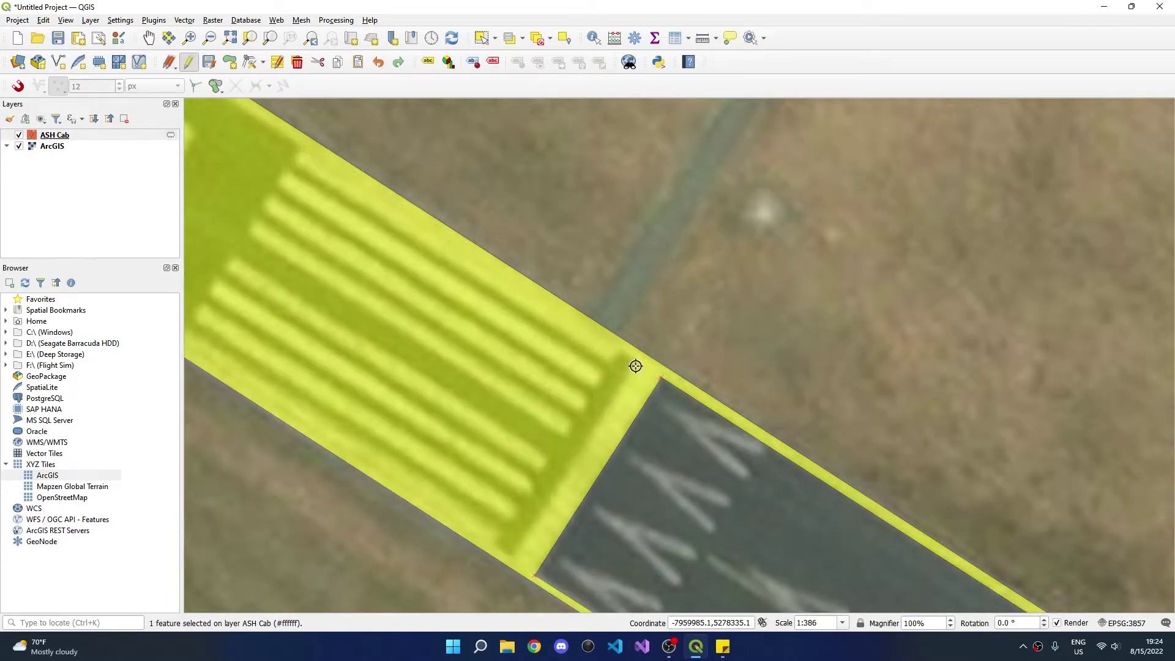
pyautogui.click(636, 365)
pyautogui.click(513, 551)
pyautogui.scroll(-2, 460, 476)
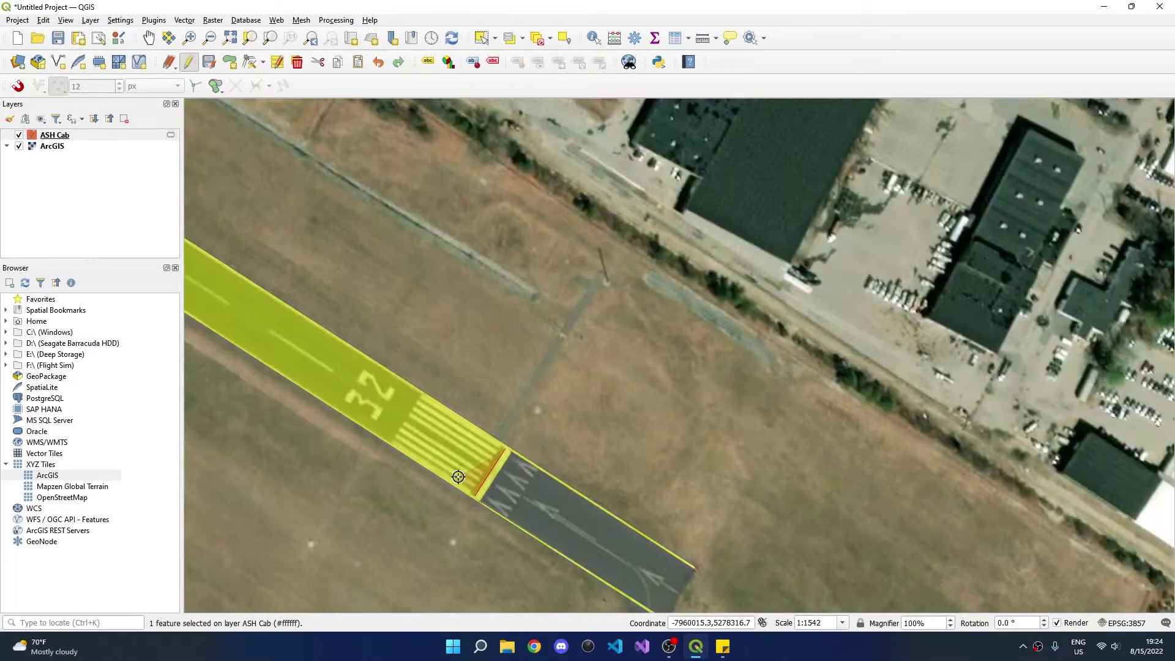
pyautogui.scroll(-1, 456, 477)
pyautogui.press('Left')
pyautogui.press('Up')
pyautogui.press('Left')
pyautogui.press('Up')
pyautogui.press('Left')
pyautogui.press('Up')
pyautogui.press('Left')
pyautogui.press('Up')
pyautogui.press('Left')
pyautogui.press('Up')
pyautogui.press('Left')
pyautogui.press('Up')
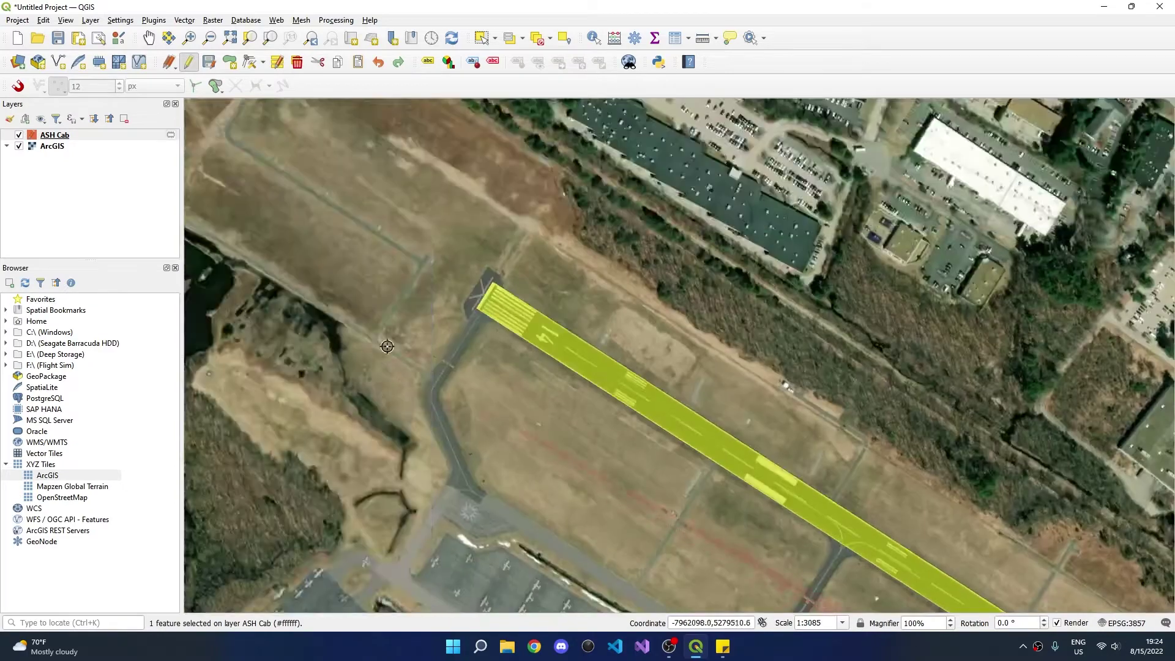
pyautogui.scroll(3, 386, 346)
pyautogui.click(428, 262)
pyautogui.press('Up')
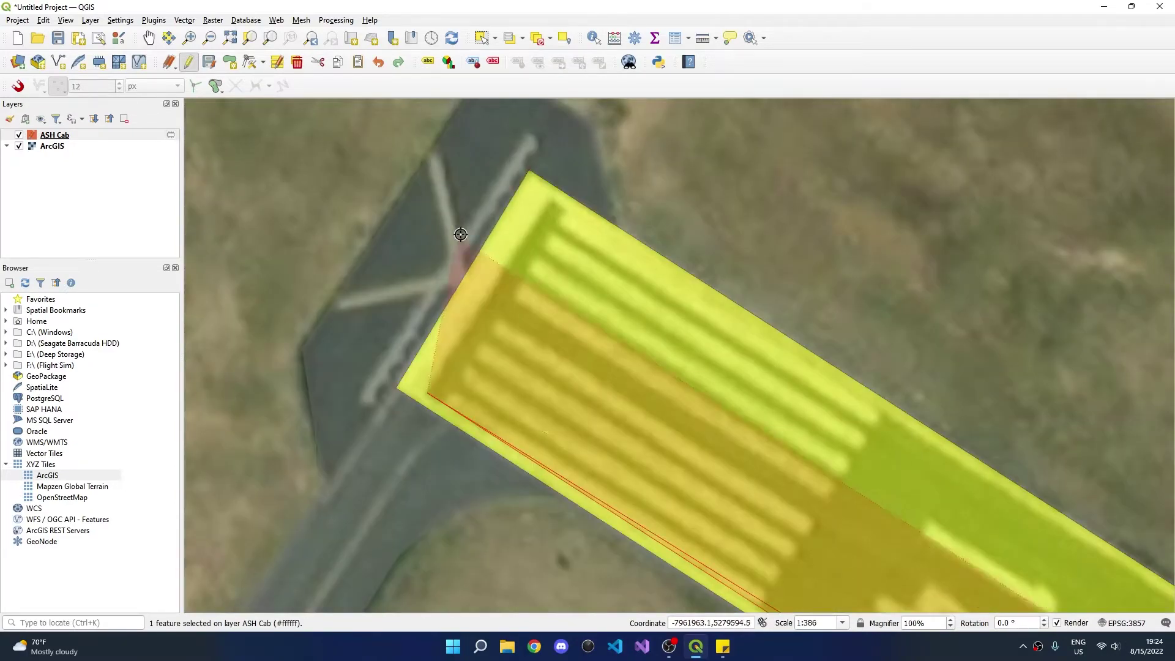
pyautogui.click(548, 197)
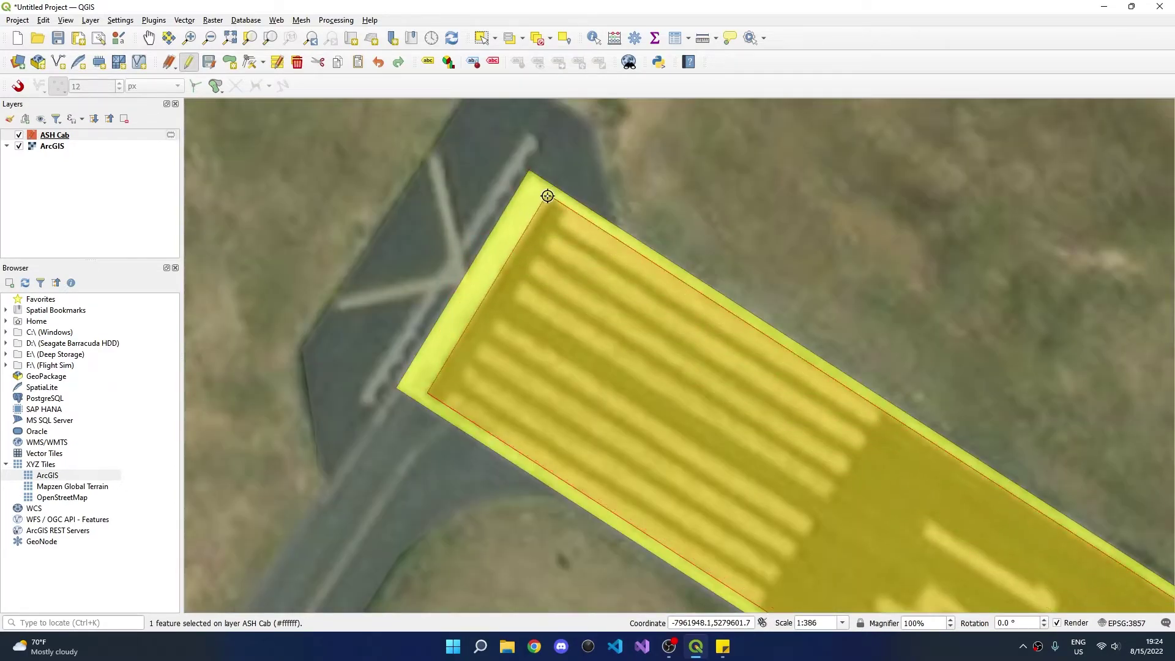
pyautogui.scroll(-4, 548, 197)
pyautogui.rightClick(686, 321)
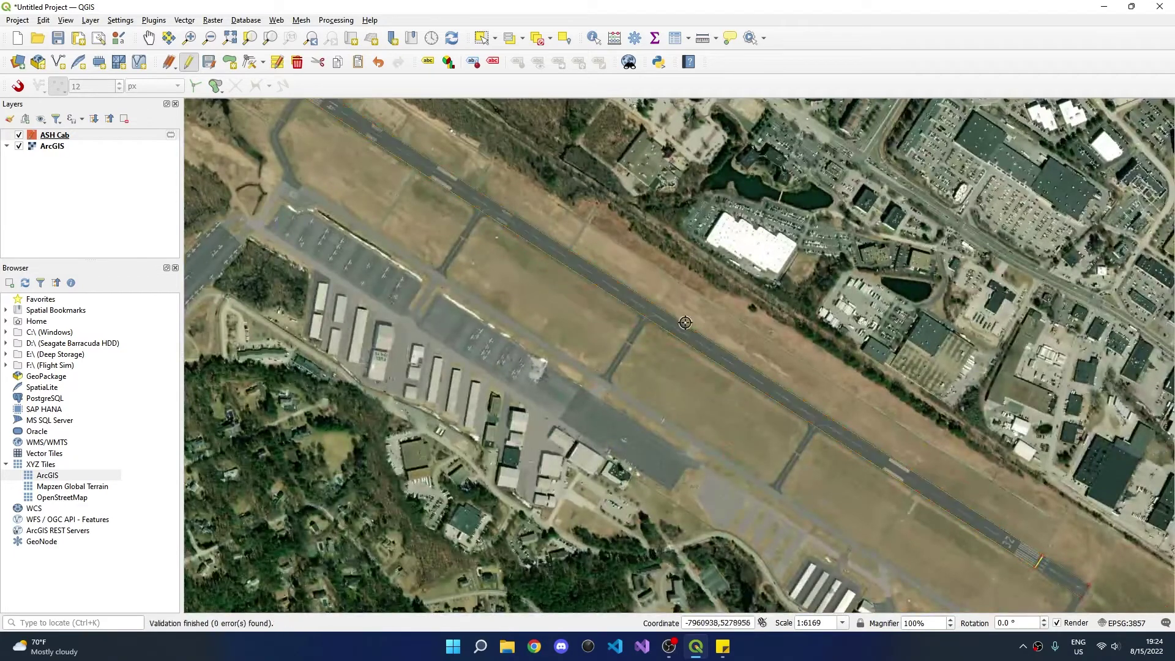
# Clear the runway polygon's selection by clicking empty map with Select Feature(s).
pyautogui.scroll(3, 686, 322)
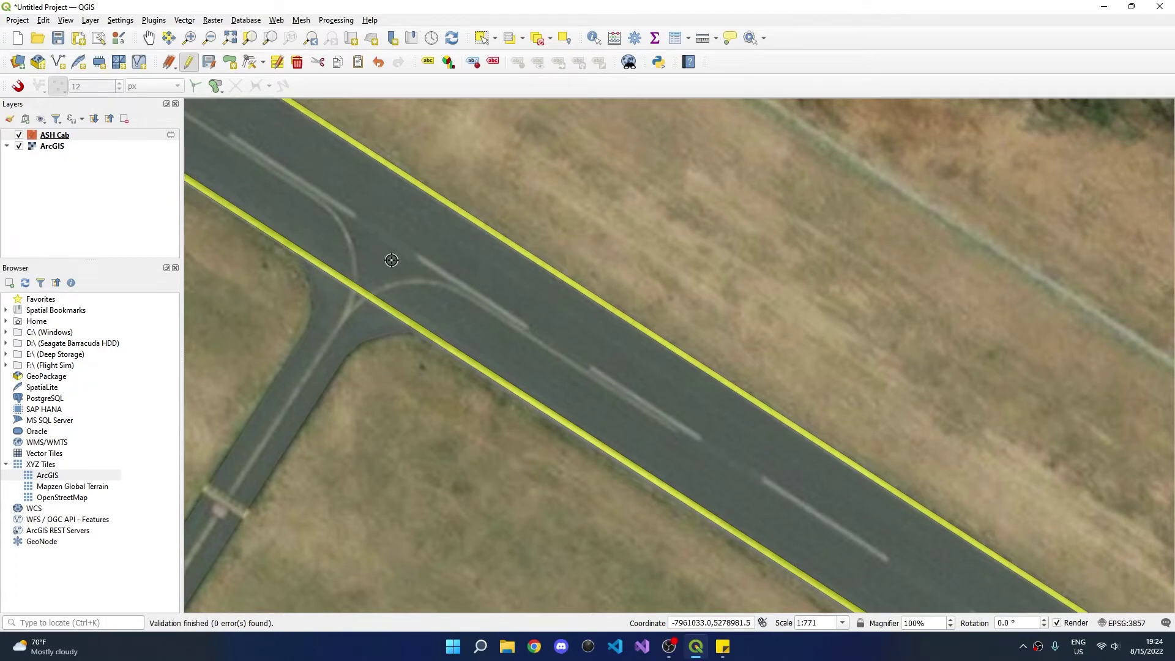
pyautogui.scroll(-2, 444, 258)
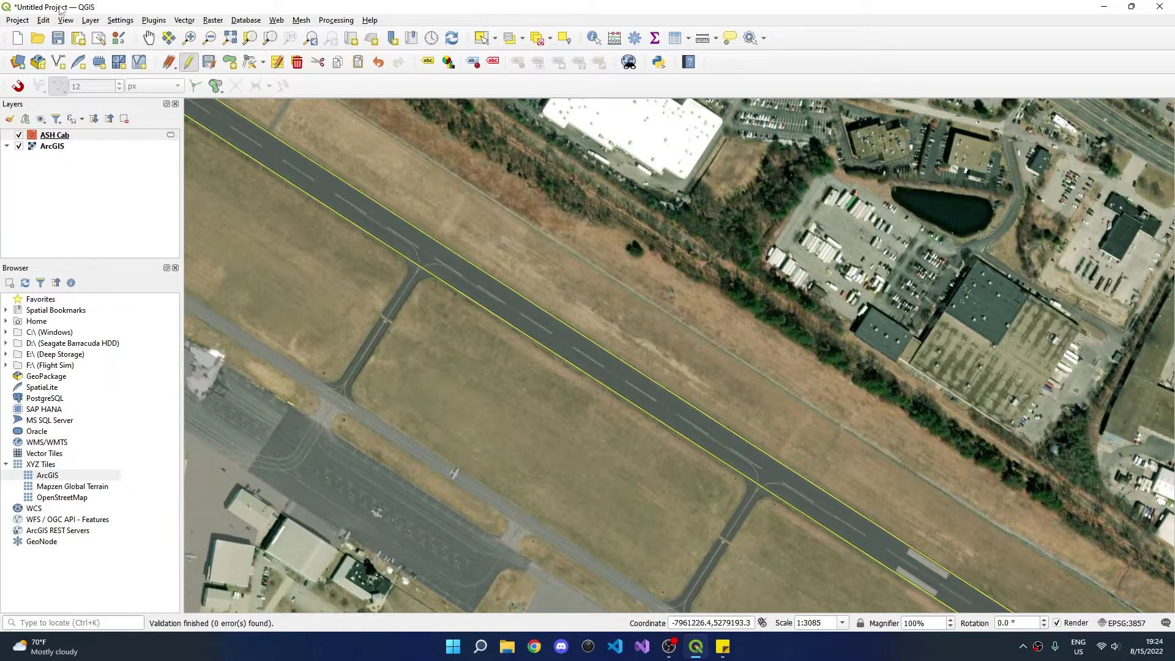
pyautogui.click(44, 20)
pyautogui.moveTo(92, 133)
pyautogui.click(252, 135)
pyautogui.click(487, 175)
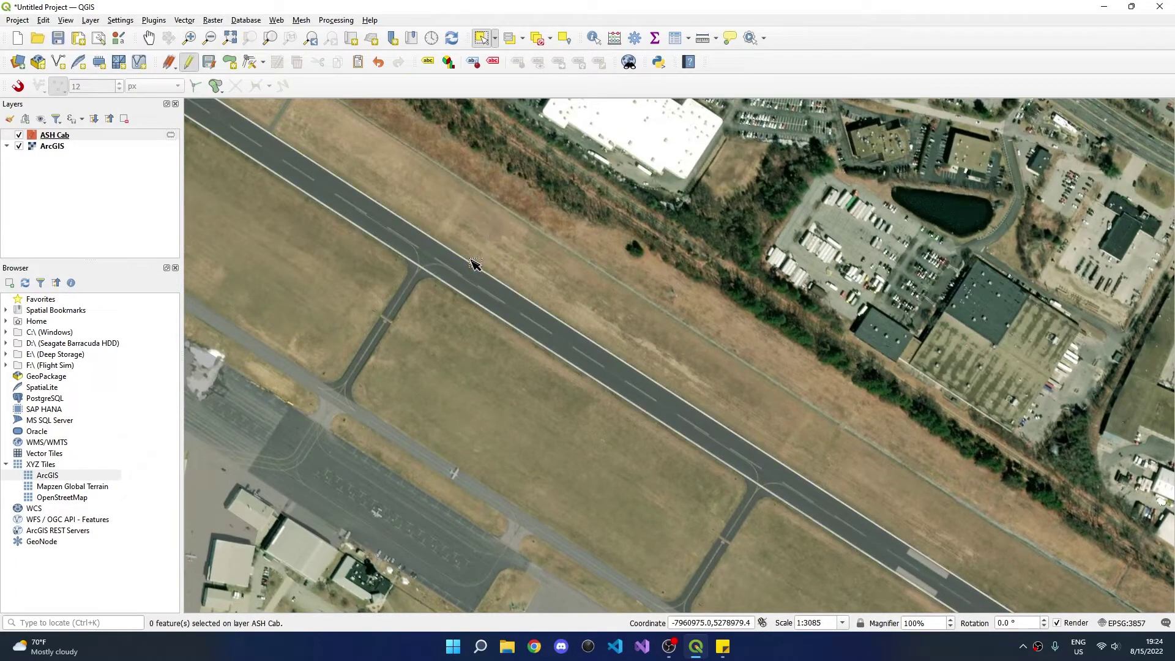
pyautogui.hotkey('ctrl', '.')
pyautogui.scroll(-2, 482, 268)
pyautogui.scroll(3, 858, 419)
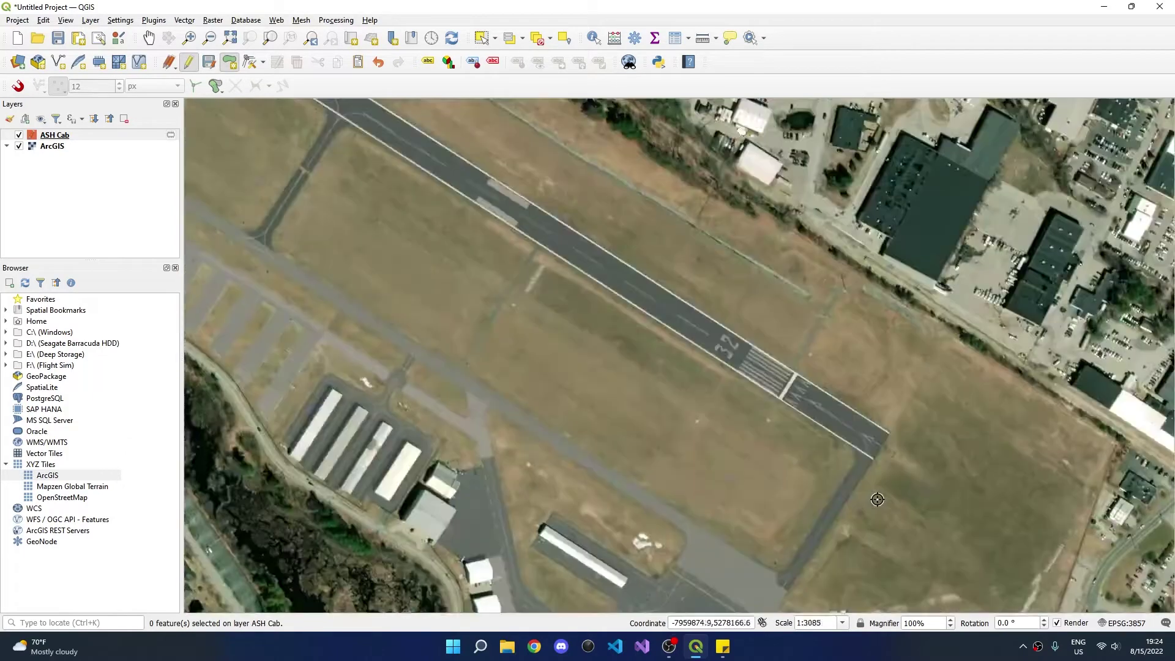
pyautogui.press('Up')
# Trace a narrow centreline stripe beside the runway 32 numbers and accept its attributes.
pyautogui.scroll(2, 711, 377)
pyautogui.press('Down')
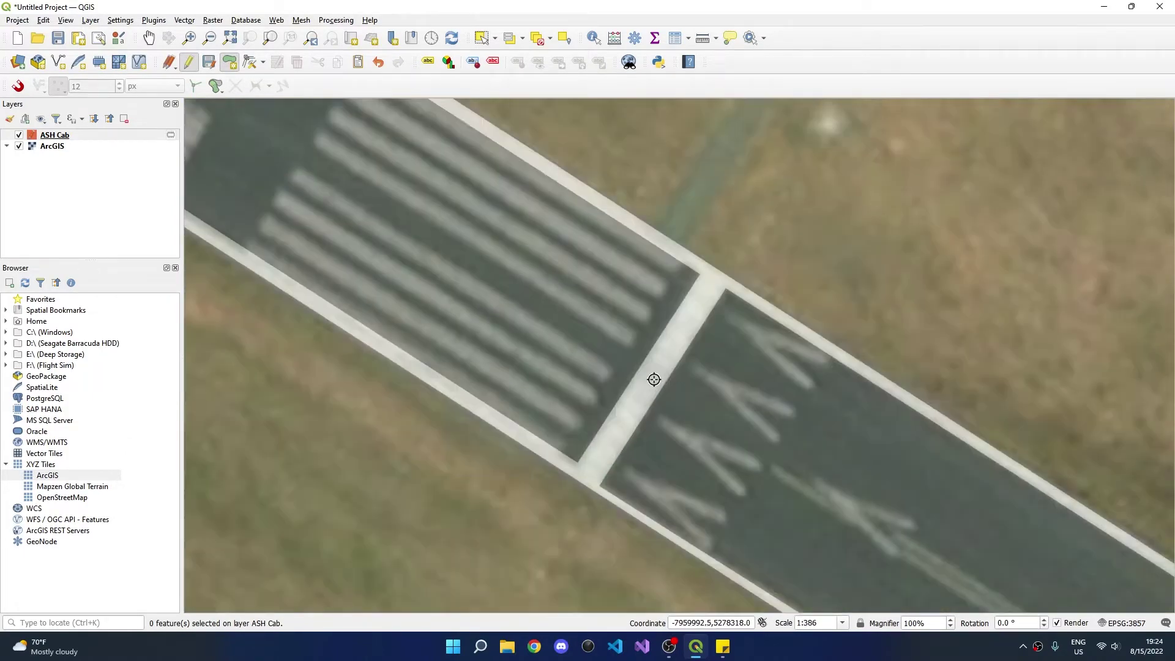
pyautogui.scroll(-1, 652, 380)
pyautogui.press('Up')
pyautogui.press('Left')
pyautogui.press('Right')
pyautogui.press('Left')
pyautogui.hotkey('ctrl', 'z')
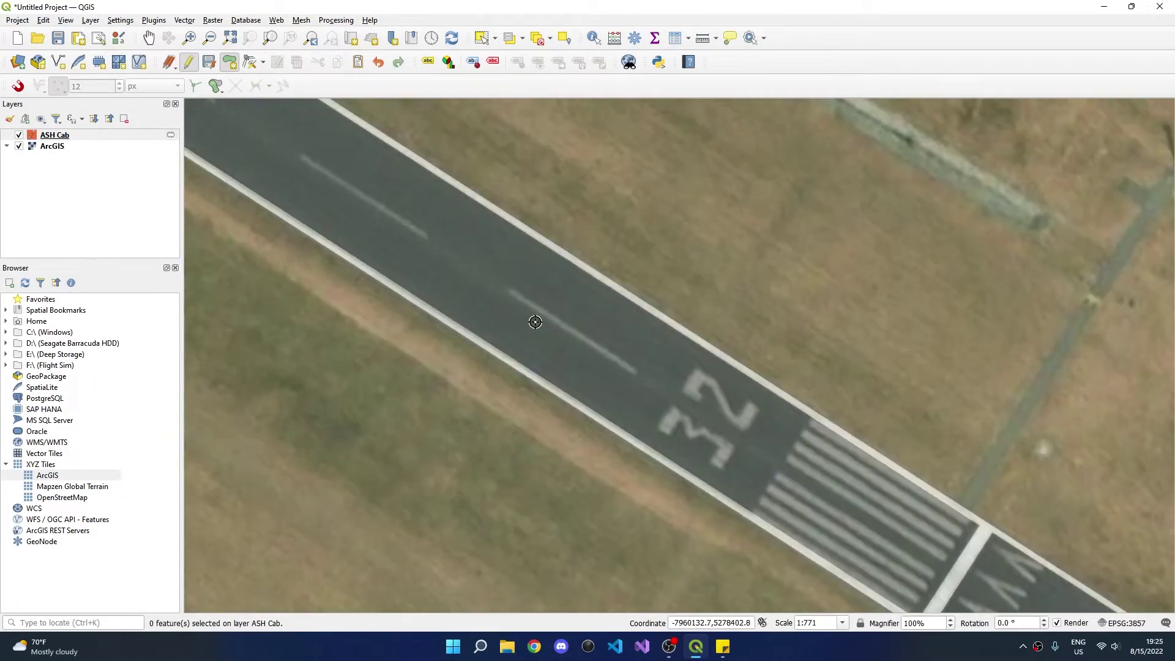
pyautogui.scroll(1, 533, 318)
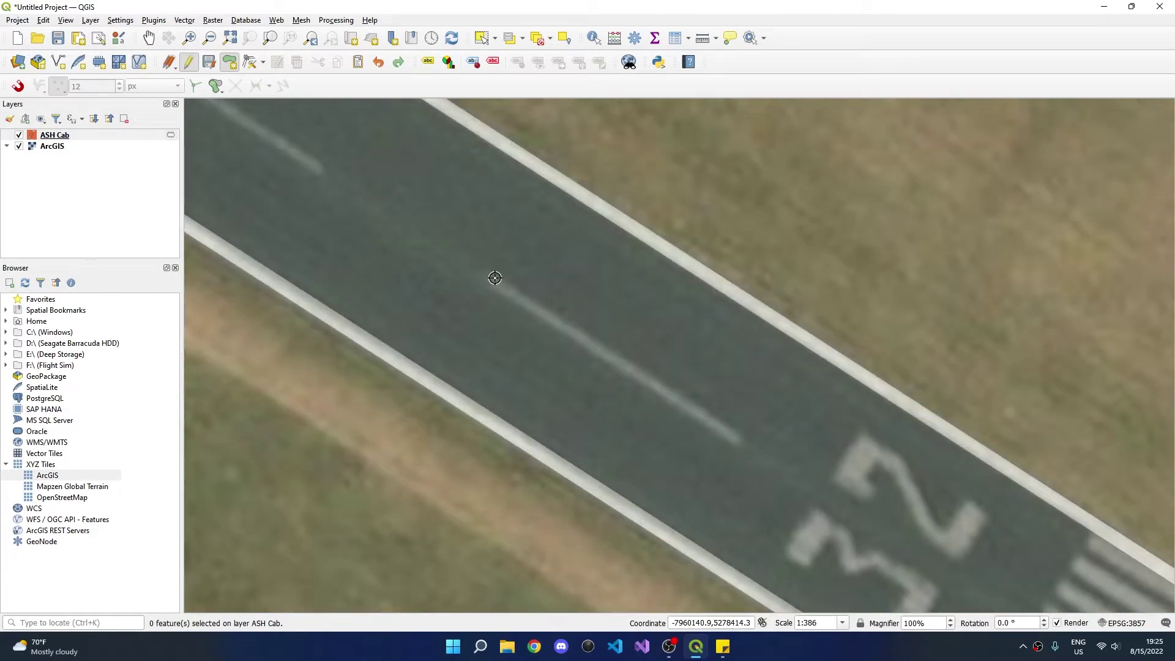
pyautogui.click(503, 283)
pyautogui.click(739, 436)
pyautogui.click(737, 444)
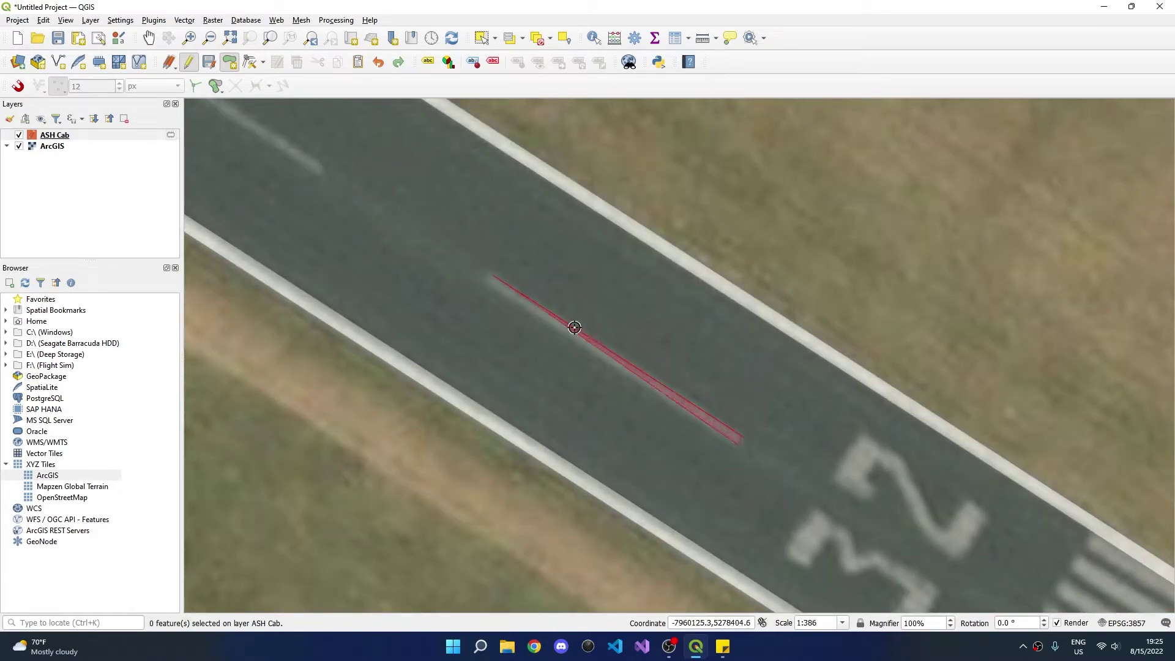
pyautogui.rightClick(515, 295)
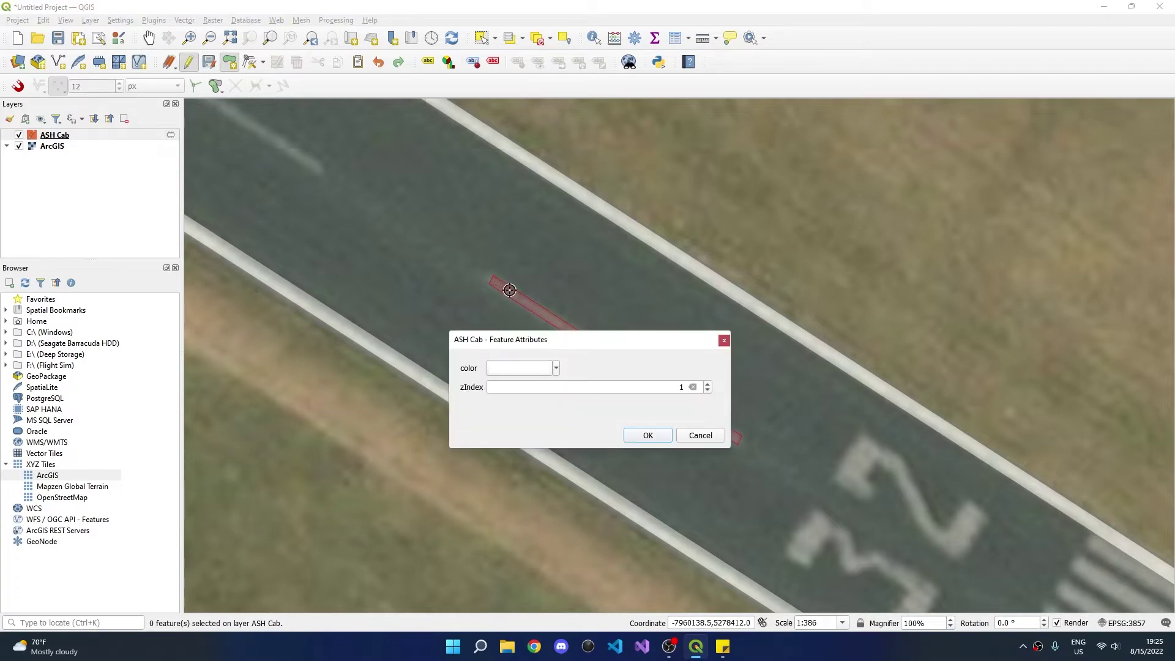
pyautogui.click(646, 435)
pyautogui.scroll(-2, 633, 407)
# Select the traced runway centreline stripe with the Select Features tool.
pyautogui.click(43, 20)
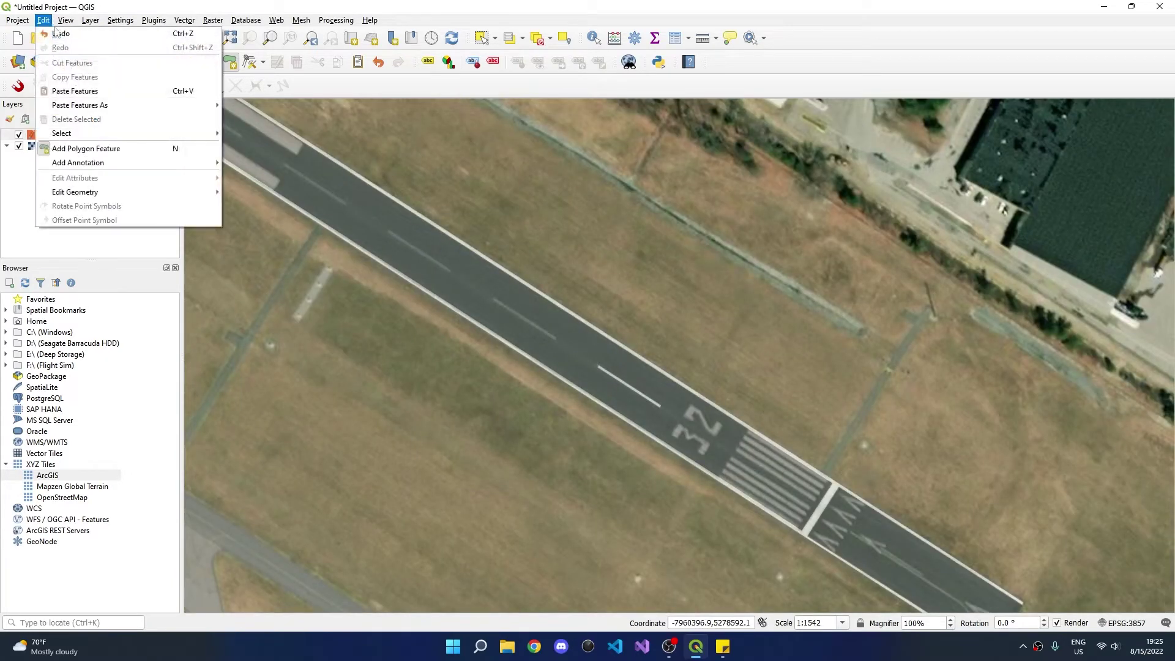
pyautogui.moveTo(108, 134)
pyautogui.click(285, 135)
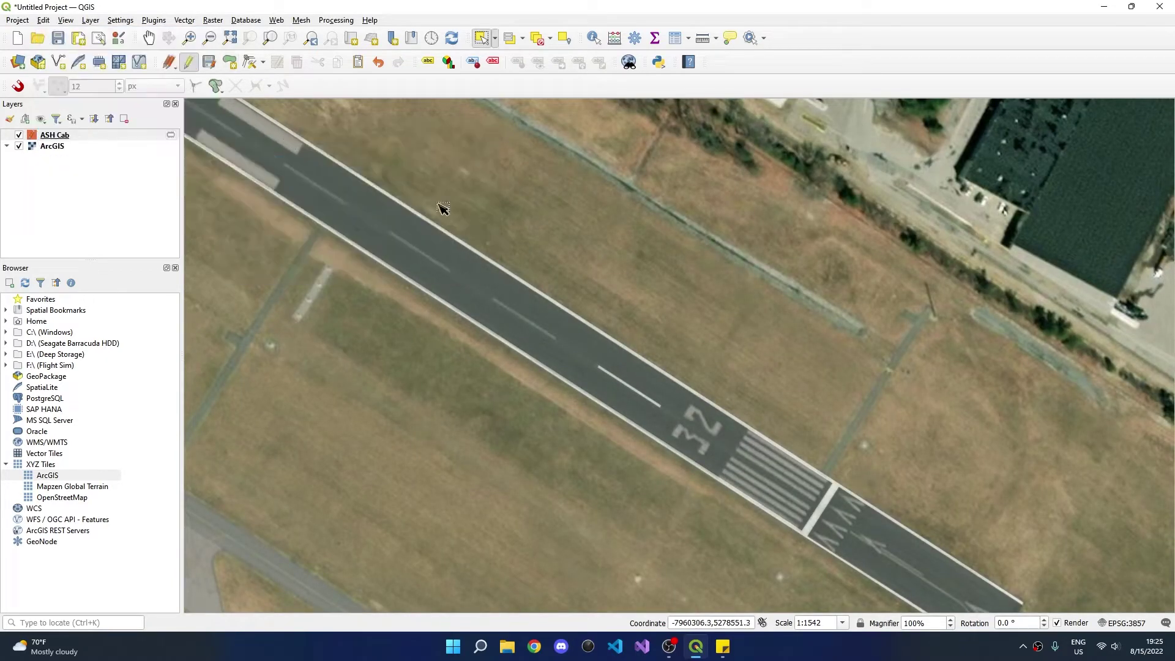
pyautogui.scroll(1, 649, 405)
pyautogui.click(622, 379)
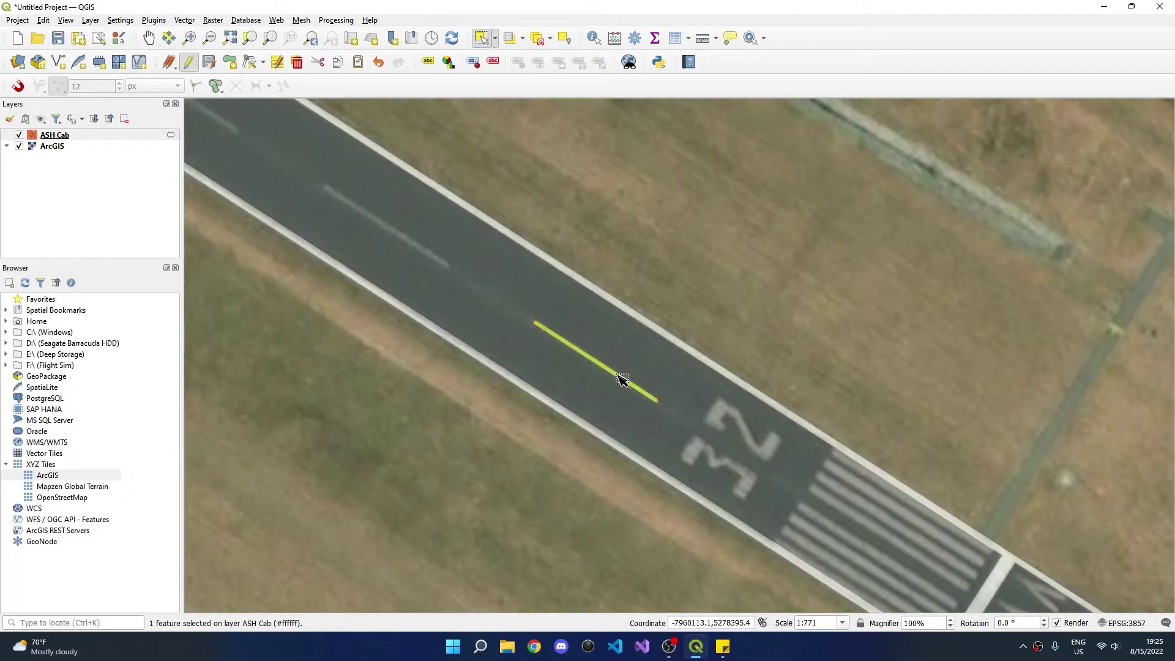
# Use Copy and Move Feature to place stripe copies on each remaining centreline dash.
pyautogui.press('m')
pyautogui.click(610, 370)
pyautogui.press('Left')
pyautogui.press('Up')
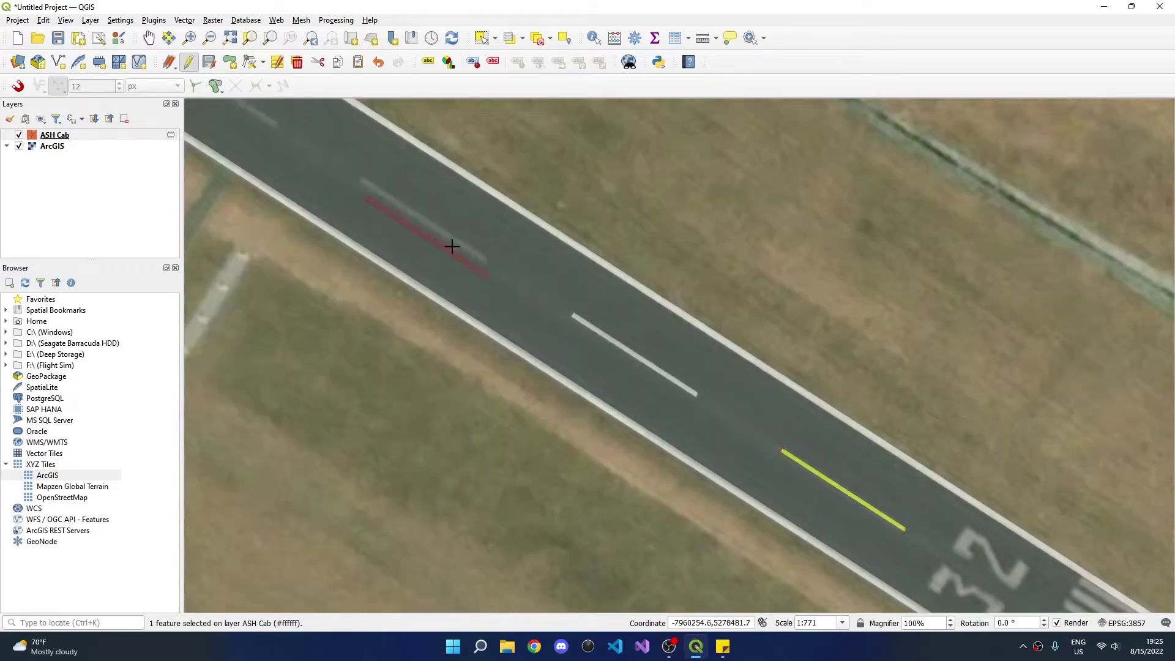
pyautogui.press('Left')
pyautogui.press('Up')
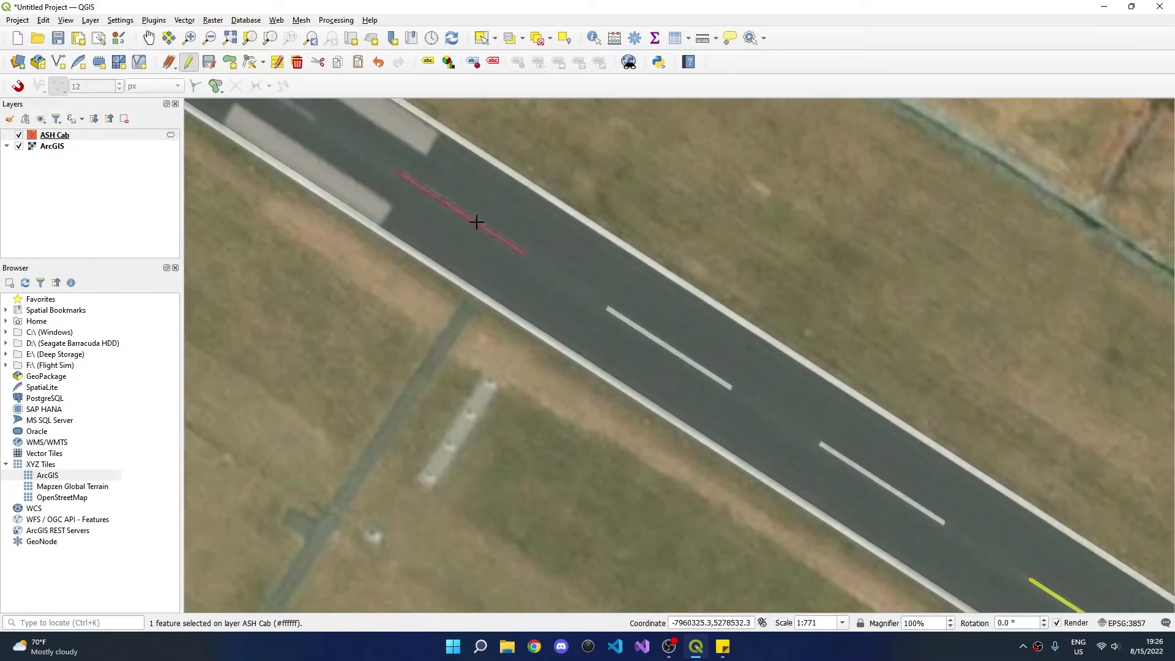
pyautogui.press('Left')
pyautogui.press('Up')
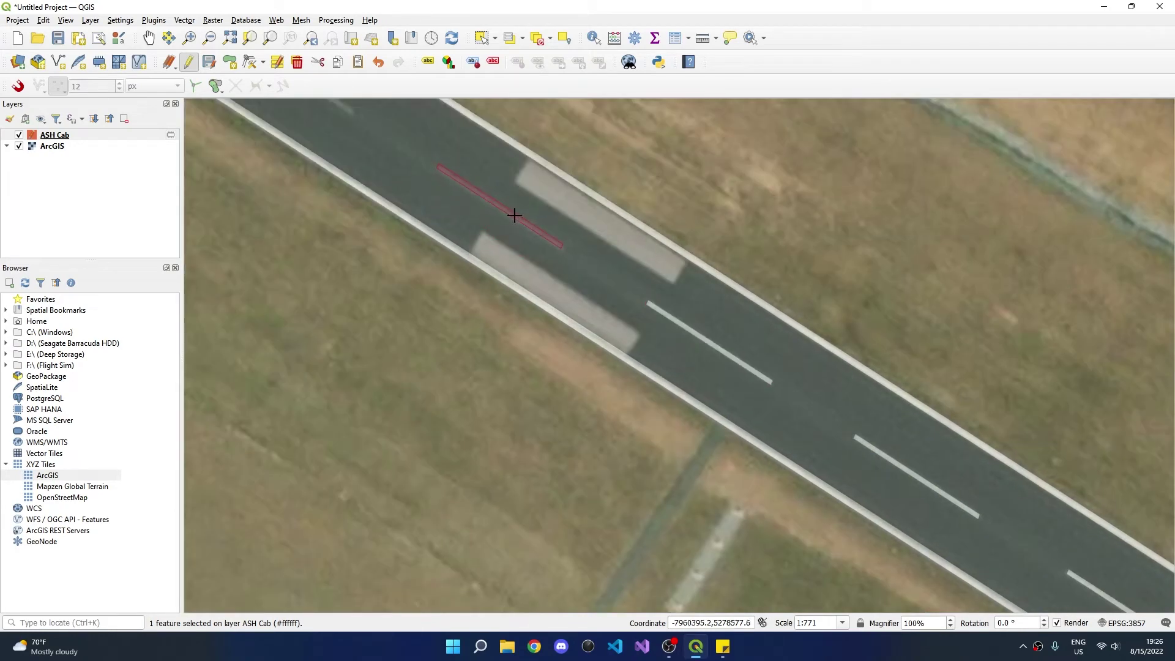
pyautogui.press('Left')
pyautogui.press('Up')
pyautogui.press('Left')
pyautogui.press('Up')
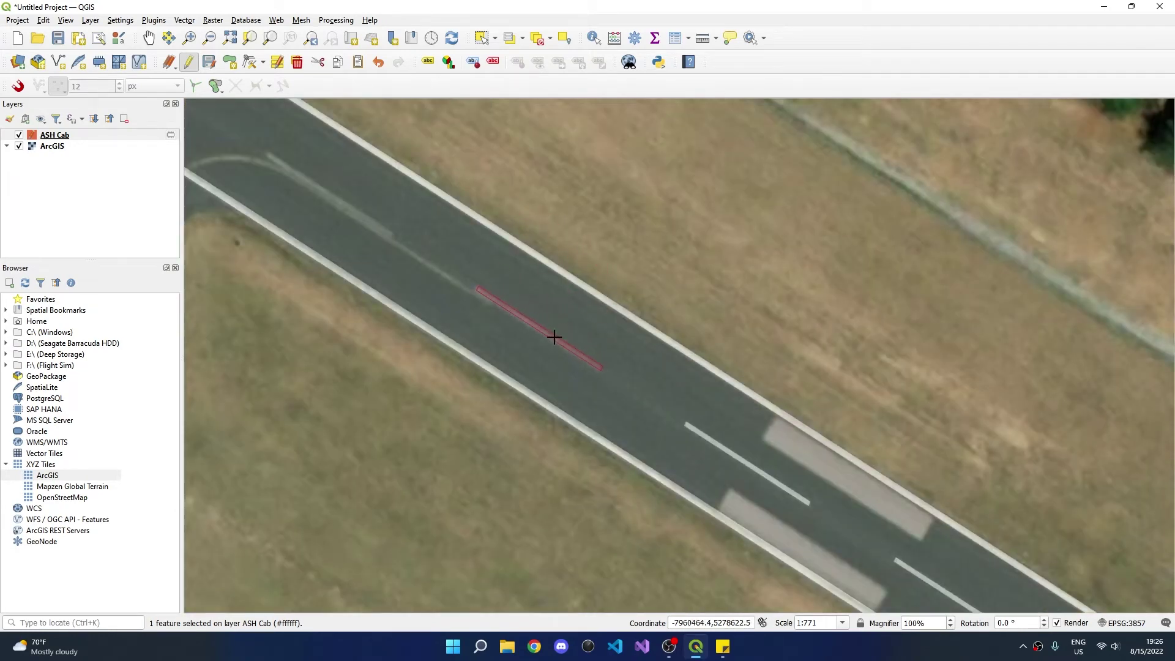
pyautogui.press('Left')
pyautogui.press('Up')
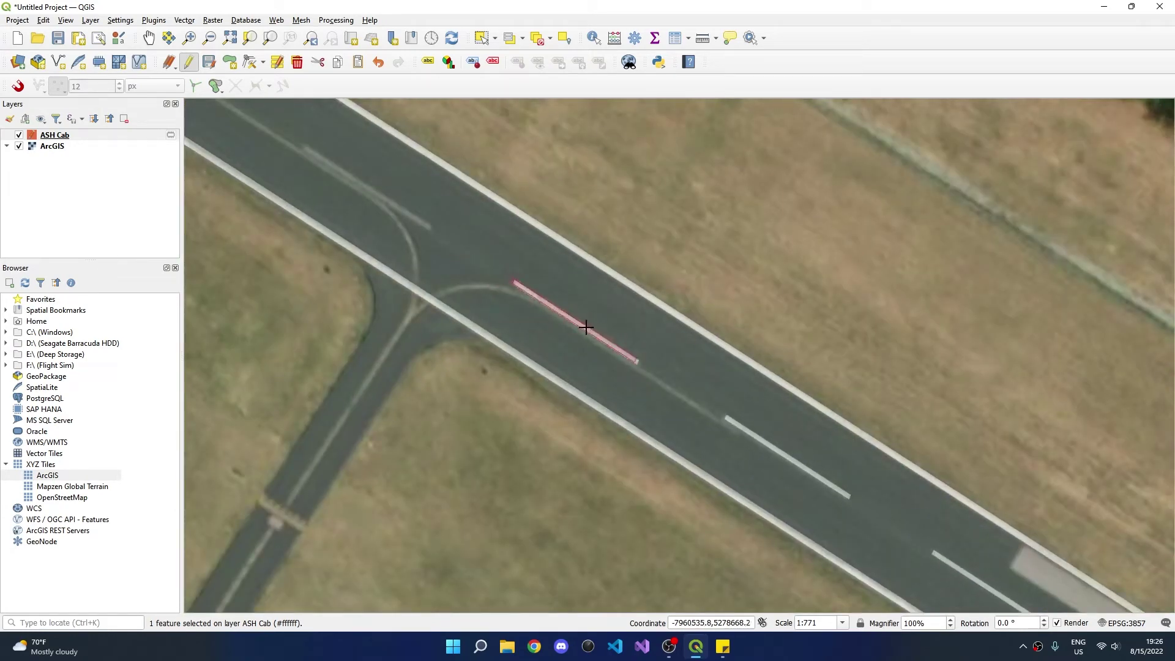
pyautogui.press('Left')
pyautogui.press('Up')
pyautogui.press('Left')
pyautogui.press('Up')
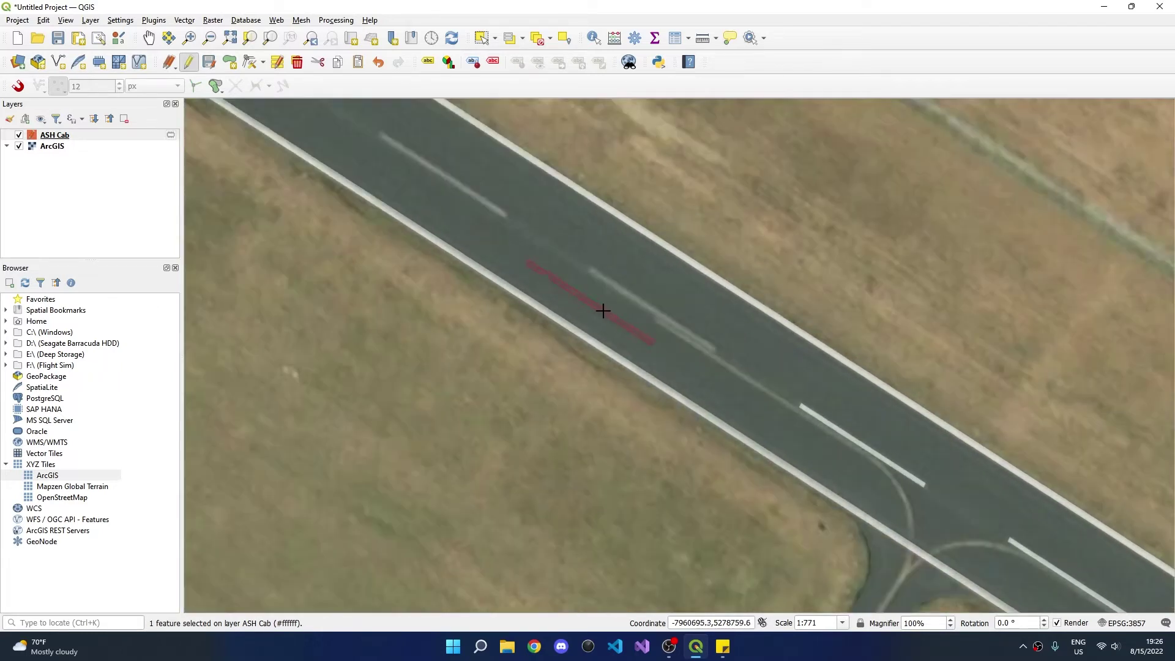
pyautogui.press('Left')
pyautogui.press('Up')
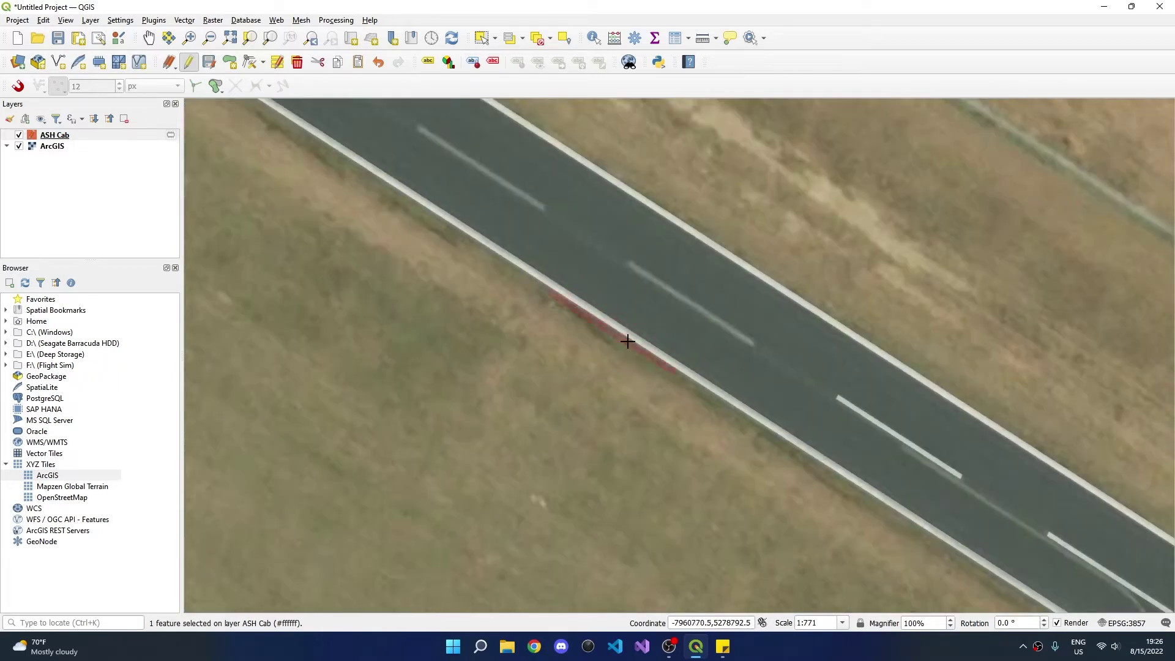
pyautogui.press('Up')
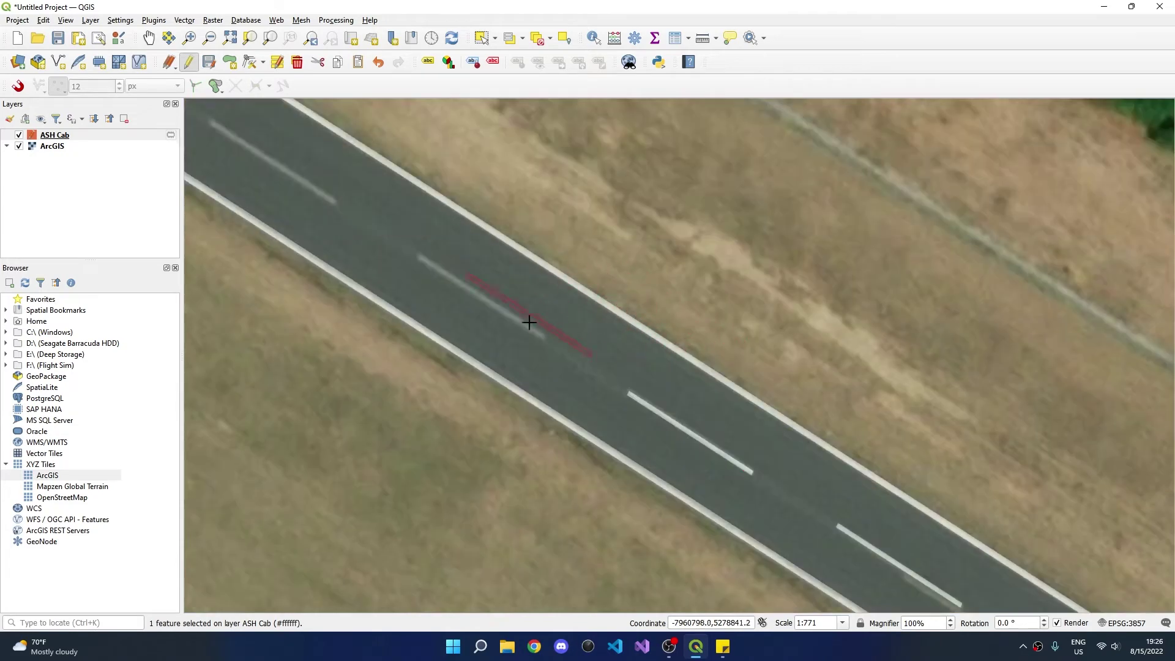
pyautogui.press('Left')
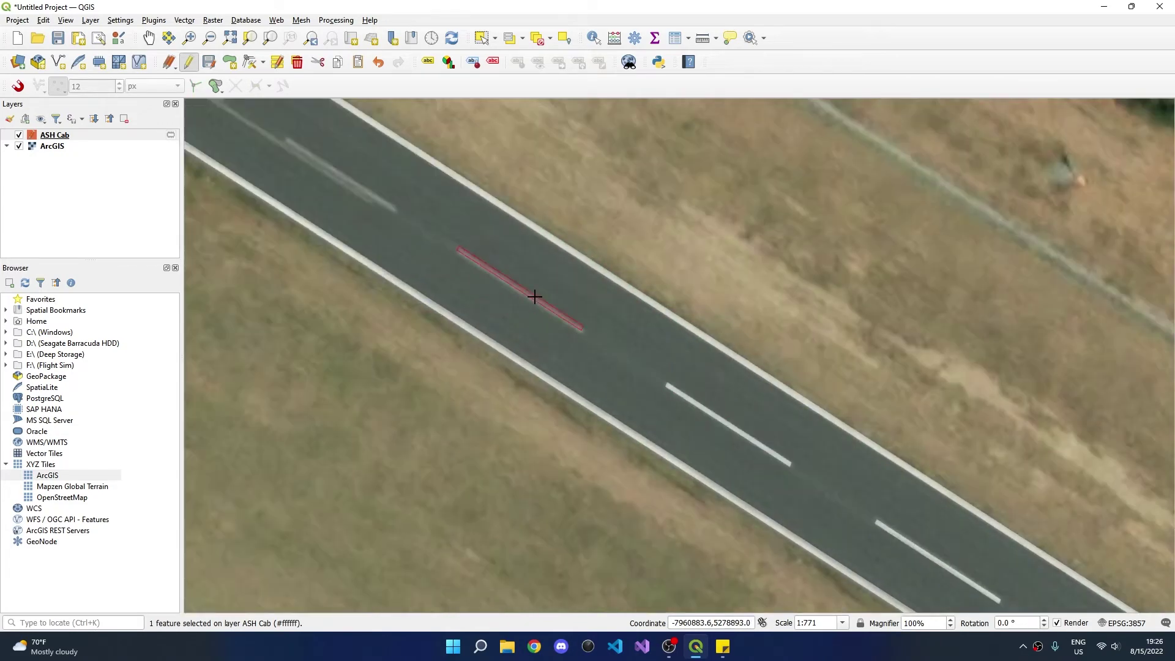
pyautogui.press('Left')
pyautogui.click(608, 312)
pyautogui.press('Up')
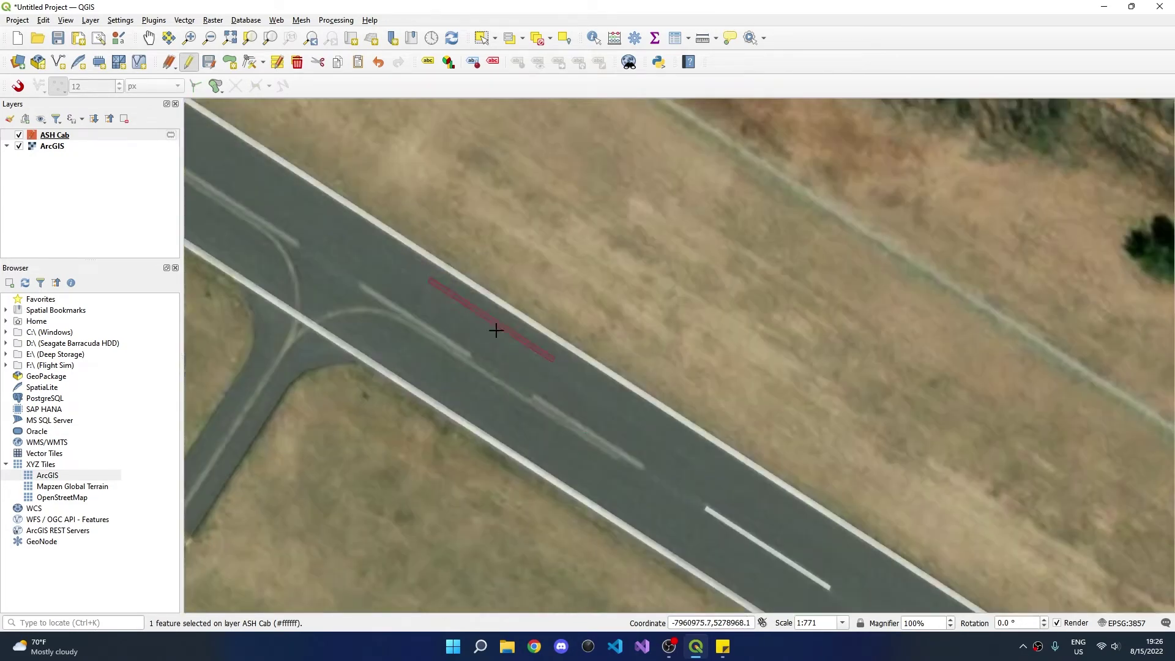
pyautogui.click(428, 323)
pyautogui.press('Left')
pyautogui.press('Up')
pyautogui.press('Left')
pyautogui.press('Up')
pyautogui.press('Left')
pyautogui.press('Up')
pyautogui.press('Left')
pyautogui.press('Up')
pyautogui.click(611, 323)
pyautogui.press('Up')
pyautogui.press('Left')
pyautogui.press('Up')
pyautogui.press('Left')
pyautogui.press('Up')
pyautogui.press('Left')
pyautogui.press('Up')
pyautogui.click(517, 297)
pyautogui.press('Left')
pyautogui.press('Up')
pyautogui.press('Left')
pyautogui.press('Up')
pyautogui.press('Left')
pyautogui.press('Up')
pyautogui.press('Left')
pyautogui.press('Up')
# Trace a threshold bar polygon and place copies across the runway threshold.
pyautogui.click(672, 271)
pyautogui.scroll(1, 695, 359)
pyautogui.click(230, 62)
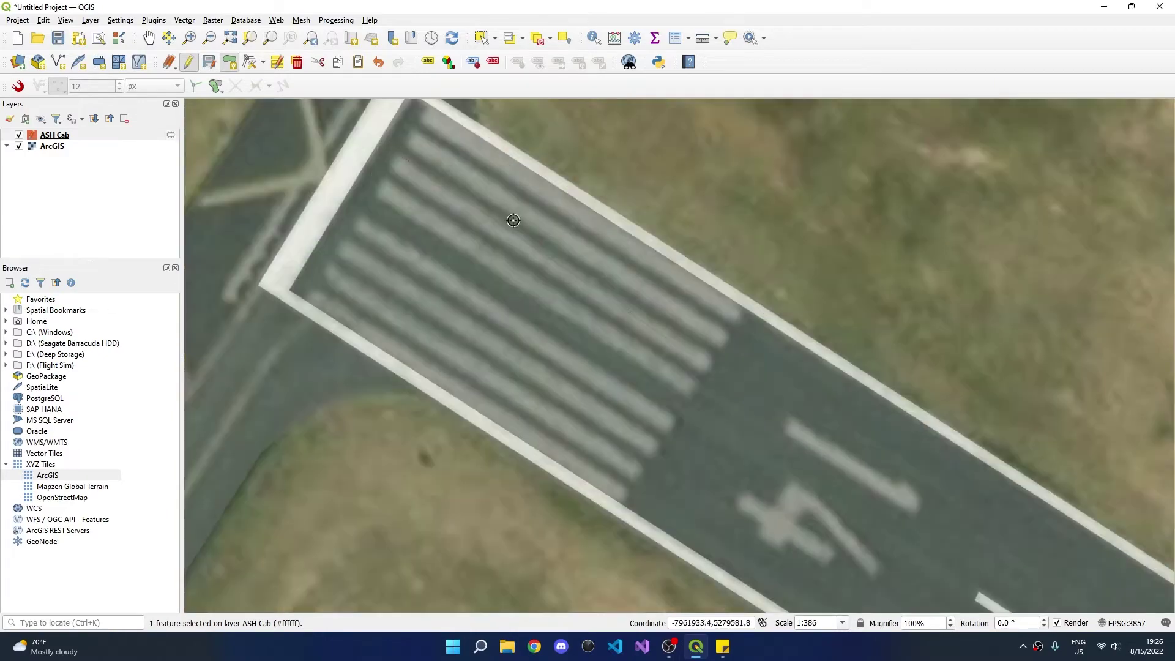
pyautogui.click(710, 361)
pyautogui.rightClick(561, 281)
pyautogui.click(561, 281)
pyautogui.click(43, 20)
pyautogui.scroll(-6, 661, 266)
pyautogui.scroll(6, 661, 267)
# Copy the arrow polygon onto the other chevrons.
pyautogui.click(482, 38)
pyautogui.click(520, 271)
pyautogui.click(302, 388)
pyautogui.click(354, 336)
pyautogui.scroll(1, 433, 262)
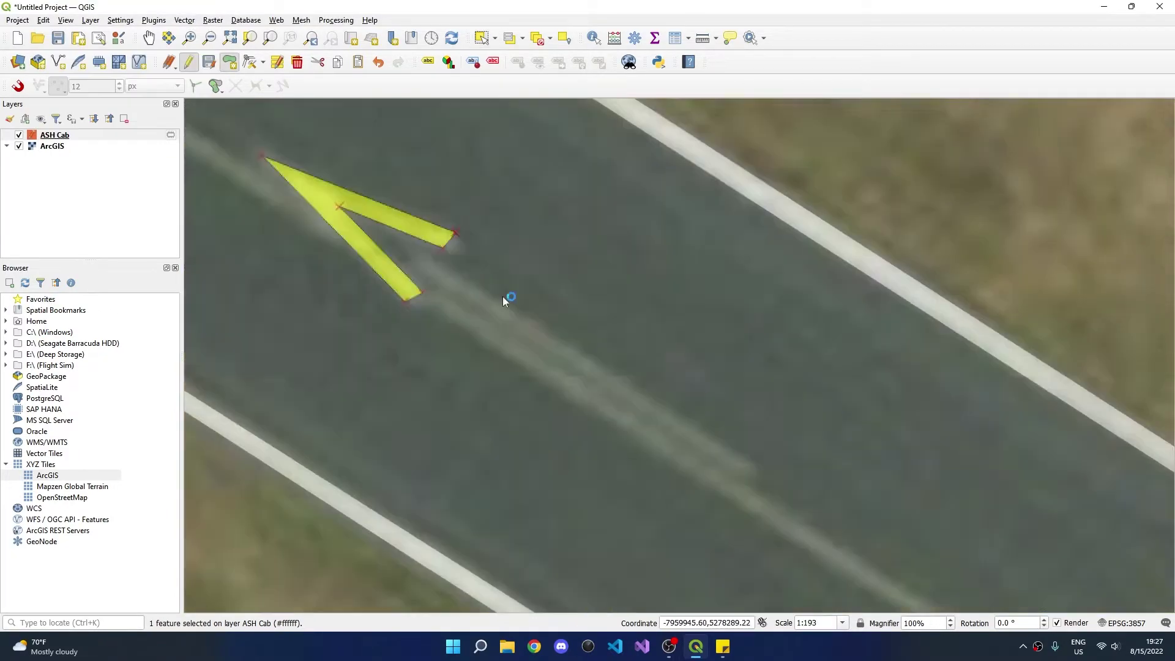
# Trace the outline of the runway number digits.
pyautogui.click(684, 369)
pyautogui.click(229, 62)
pyautogui.click(452, 380)
pyautogui.click(471, 391)
pyautogui.rightClick(482, 339)
pyautogui.click(635, 326)
# Trace an aiming-point rectangle.
pyautogui.scroll(-3, 501, 300)
pyautogui.click(457, 170)
pyautogui.click(768, 377)
pyautogui.click(482, 38)
pyautogui.click(522, 227)
# Trace the runway digits 1 and 4 as polygons.
pyautogui.click(229, 62)
pyautogui.click(715, 303)
pyautogui.scroll(1, 516, 323)
pyautogui.click(708, 412)
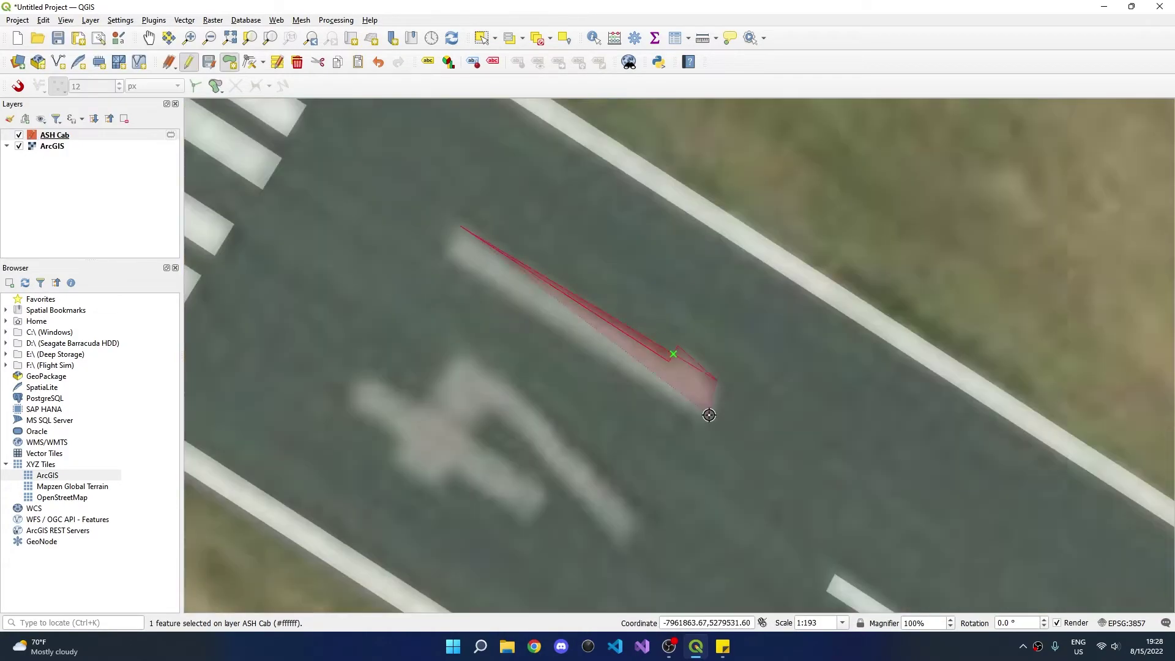
pyautogui.press('Down')
pyautogui.click(630, 385)
pyautogui.rightClick(538, 377)
# Trace an aiming-mark bar and copy it onto the other aiming marks.
pyautogui.scroll(-2, 534, 322)
pyautogui.scroll(2, 1023, 574)
pyautogui.click(582, 336)
pyautogui.rightClick(435, 238)
pyautogui.scroll(-1, 449, 252)
pyautogui.click(43, 20)
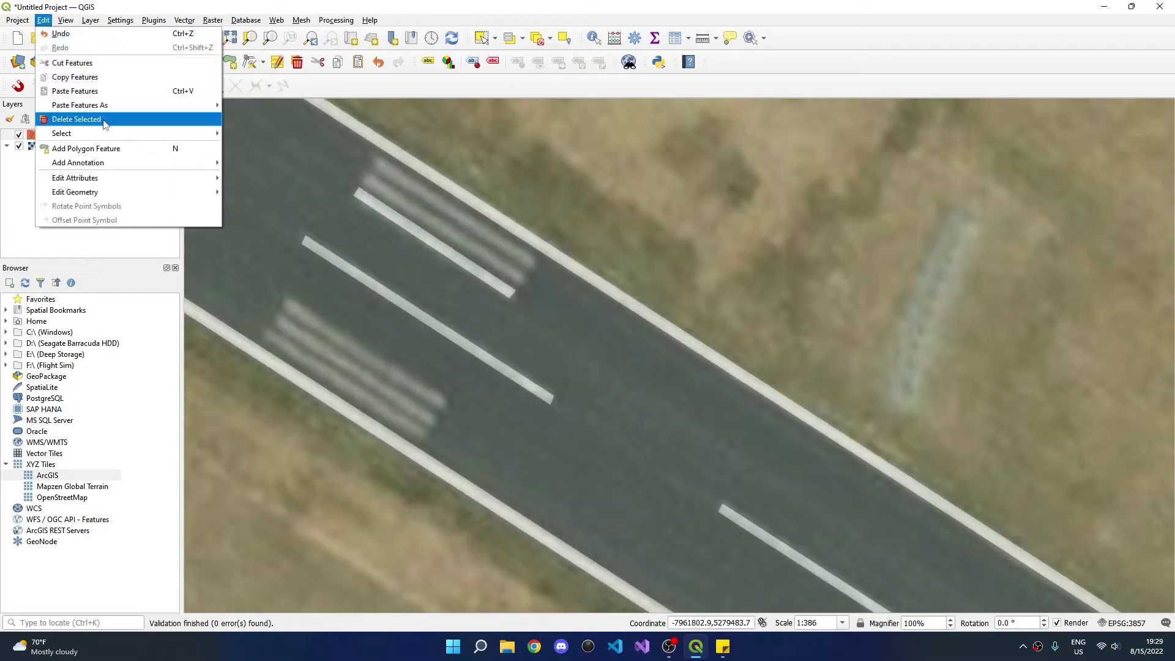
pyautogui.click(429, 234)
pyautogui.click(446, 205)
pyautogui.click(632, 217)
pyautogui.scroll(-4, 620, 234)
pyautogui.scroll(4, 538, 321)
pyautogui.scroll(-4, 648, 354)
# Set the ASH Cab layer's Layer Rendering opacity to 100% and apply it.
pyautogui.press('Left')
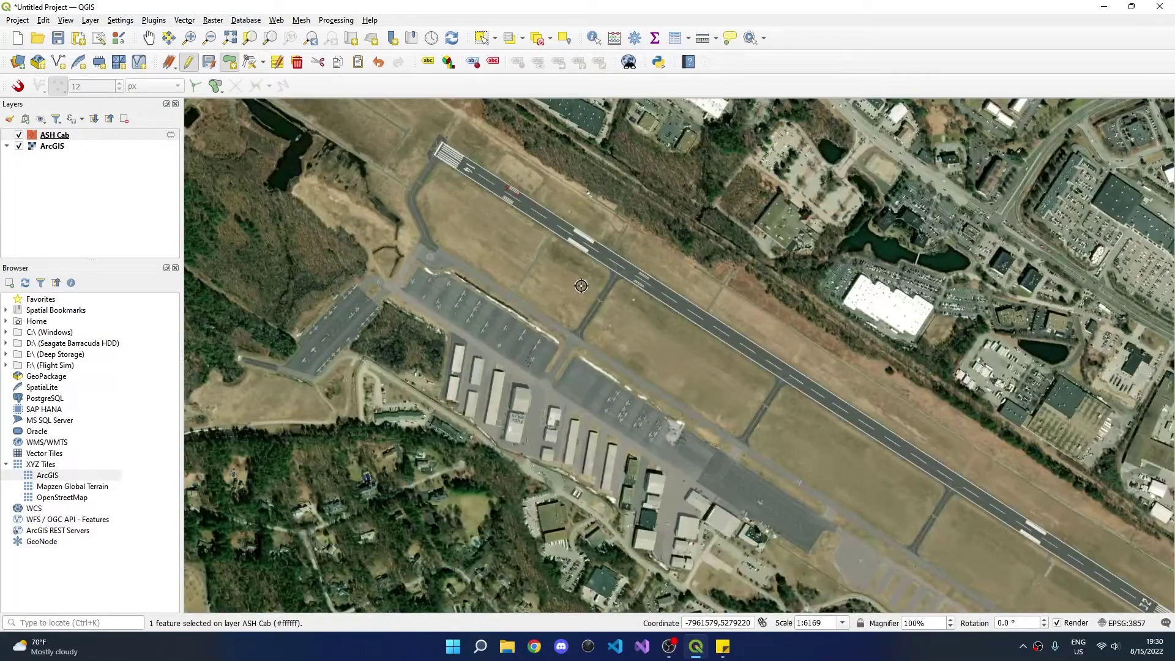
pyautogui.press('Right')
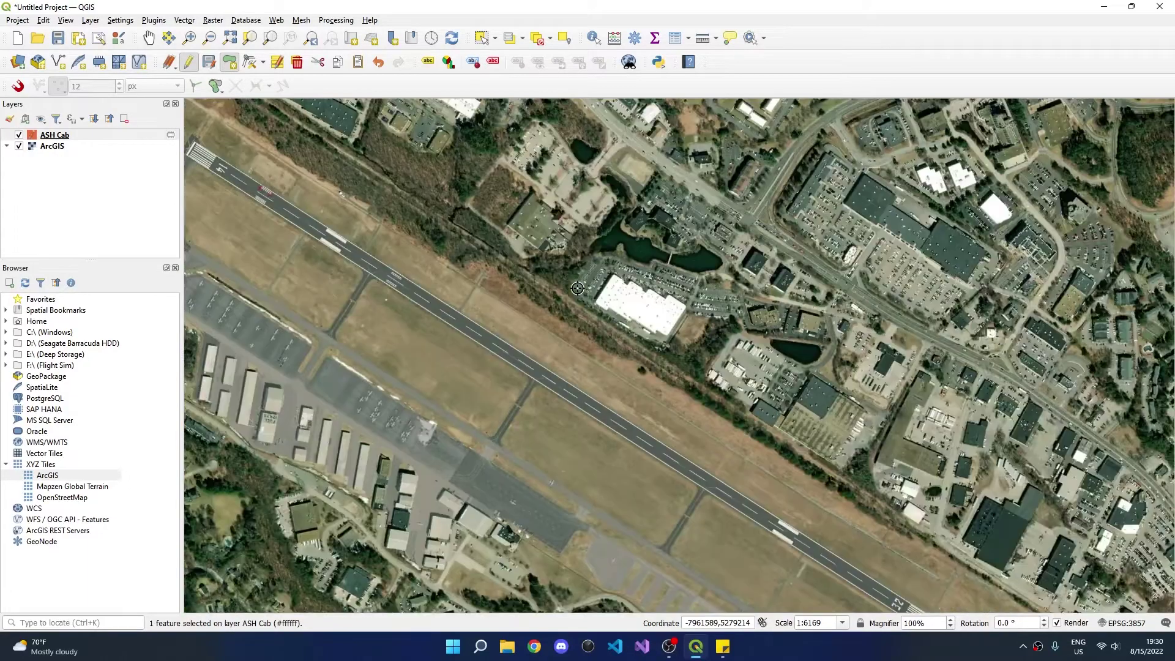
pyautogui.press('Down')
pyautogui.rightClick(102, 135)
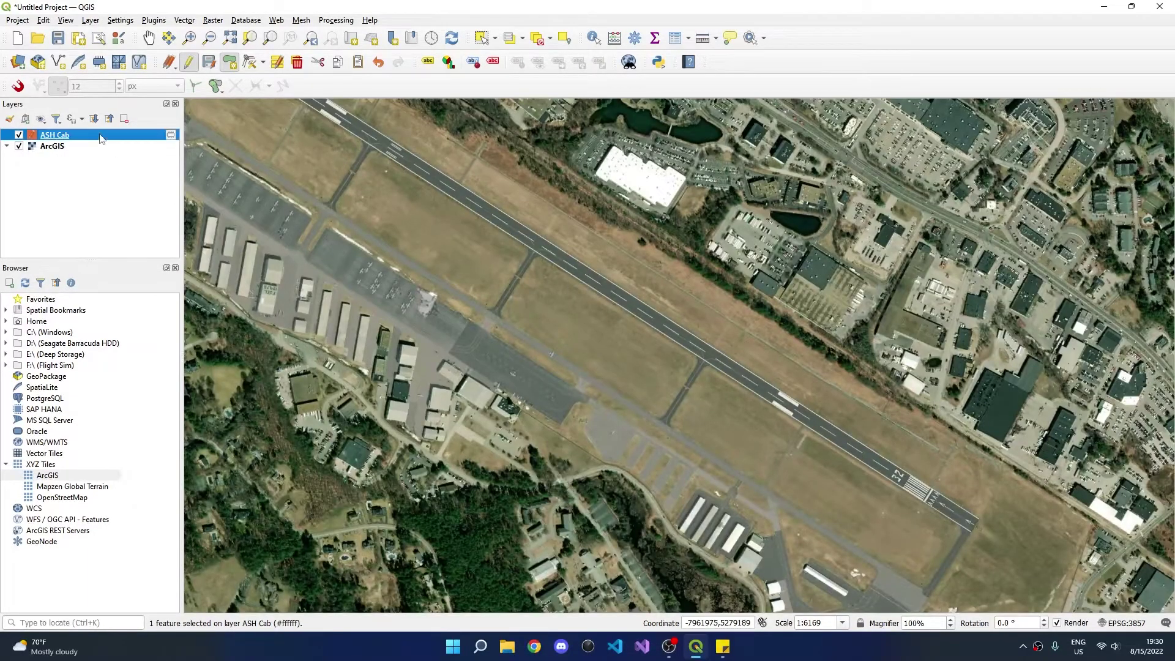
pyautogui.click(223, 466)
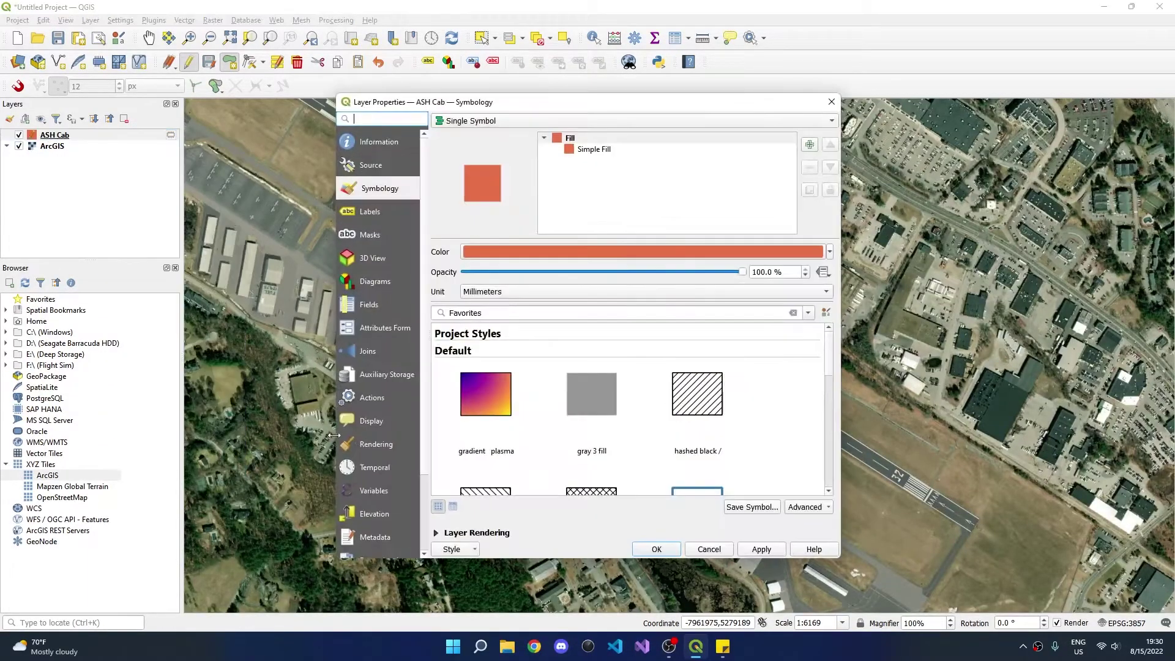
pyautogui.click(435, 533)
pyautogui.click(720, 460)
pyautogui.moveTo(684, 468); pyautogui.dragTo(772, 465)
pyautogui.click(761, 548)
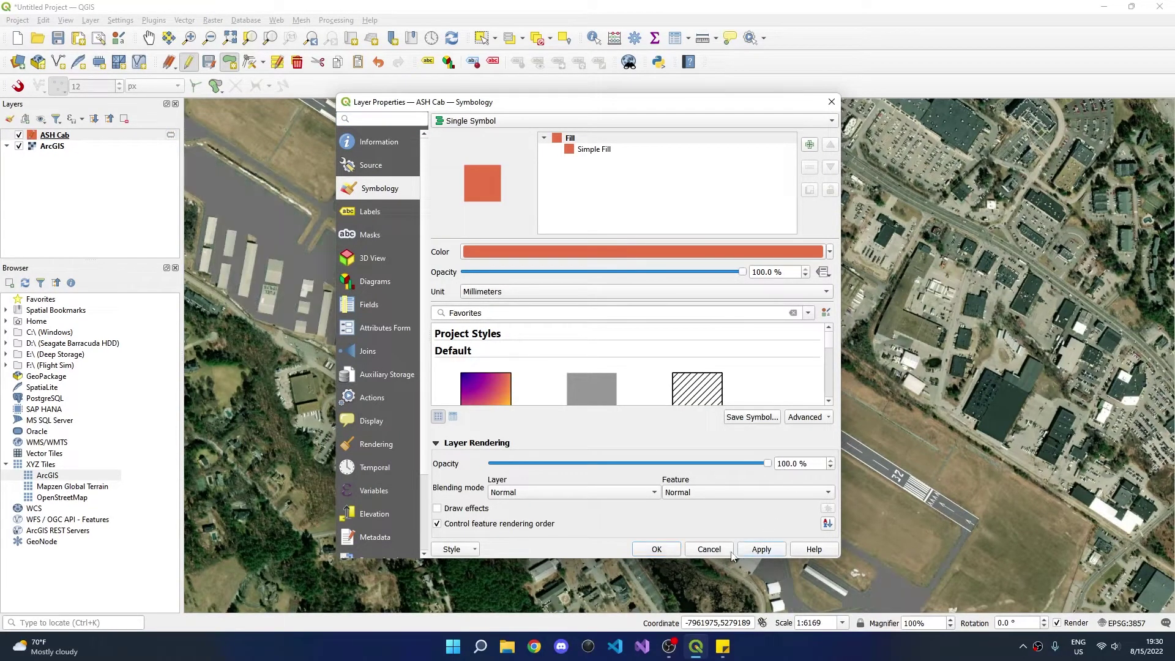
pyautogui.click(656, 549)
pyautogui.scroll(-1, 621, 332)
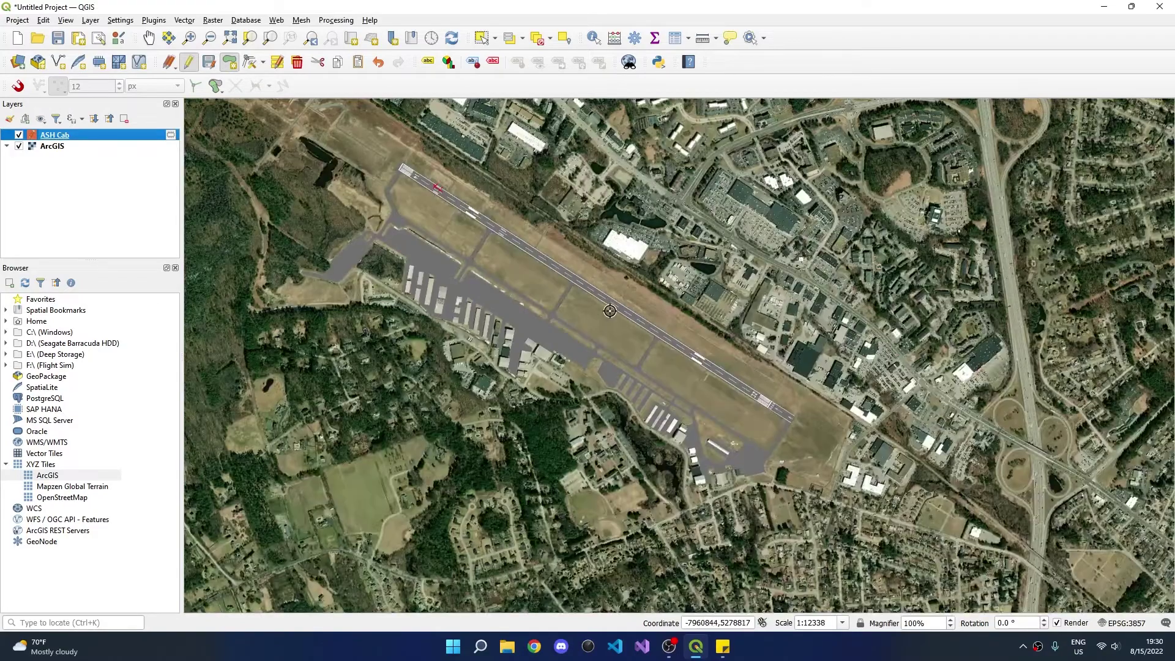
pyautogui.scroll(1, 597, 314)
pyautogui.scroll(-1, 597, 314)
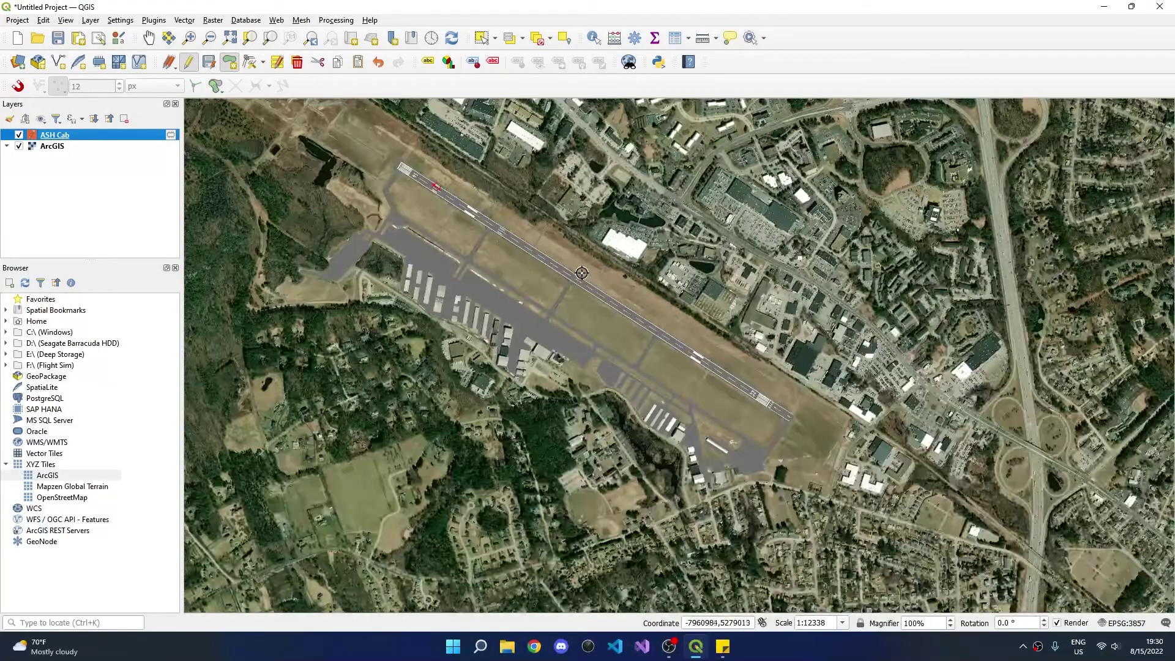
pyautogui.scroll(1, 575, 287)
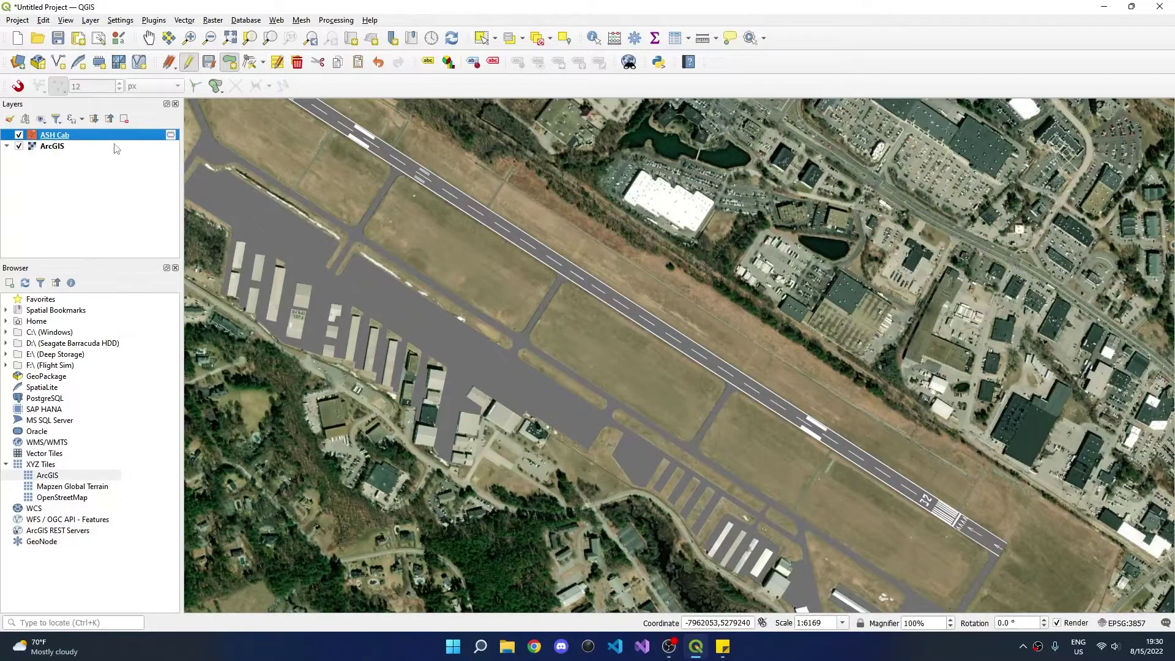
# Create a new temporary scratch layer named ASH Cab with LineString geometry.
pyautogui.click(91, 20)
pyautogui.moveTo(109, 50)
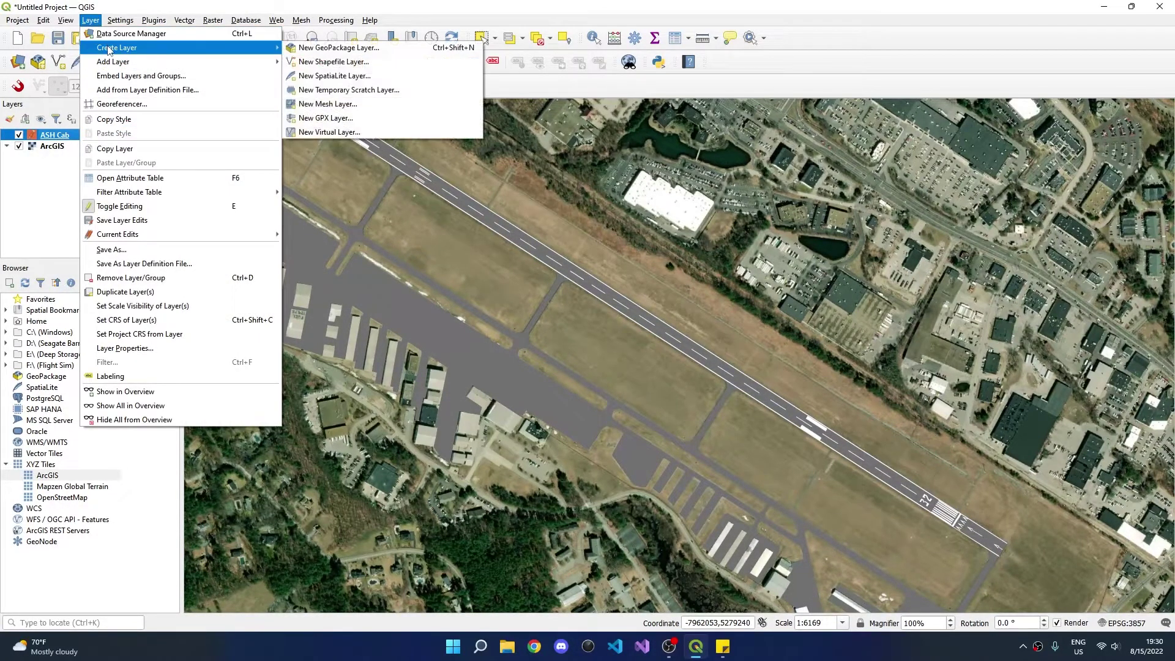
pyautogui.click(375, 91)
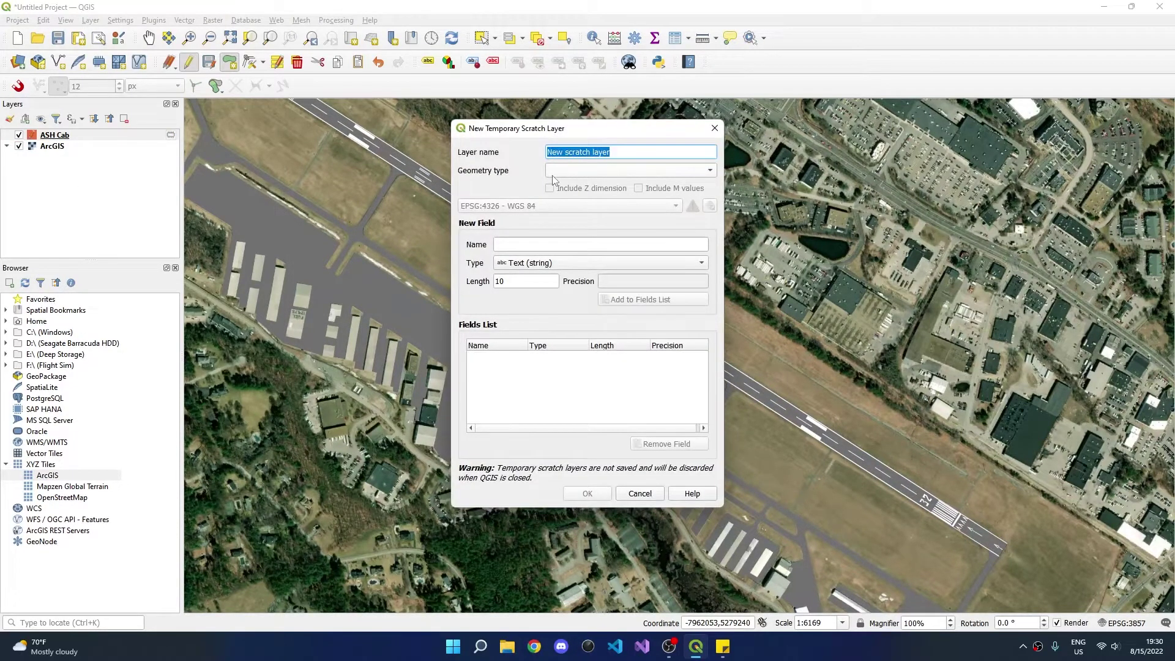
pyautogui.write('ASH Cab')
pyautogui.click(602, 171)
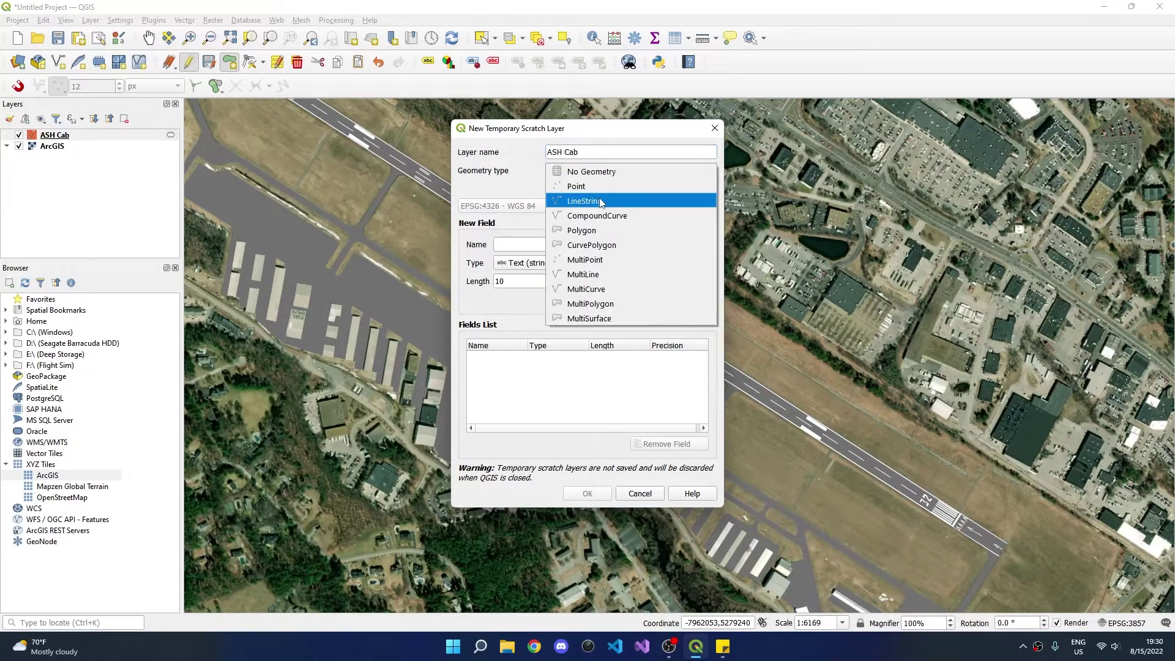
pyautogui.click(601, 203)
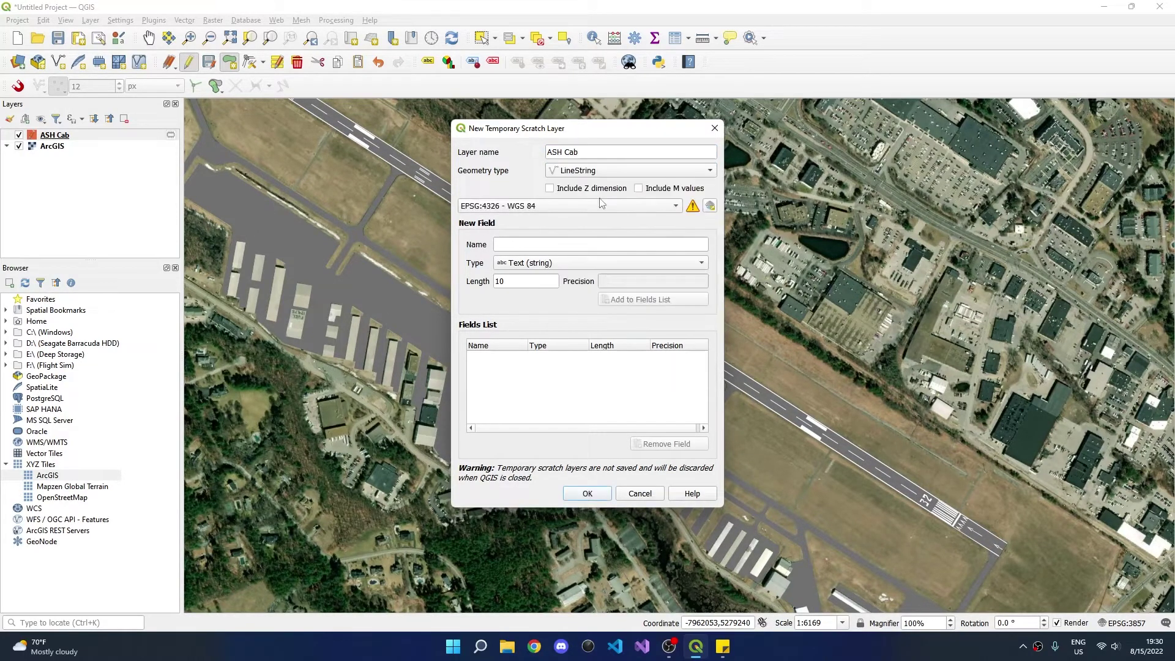
# Add color, integer zIndex and thickness fields to the new layer.
pyautogui.click(539, 244)
pyautogui.write('color')
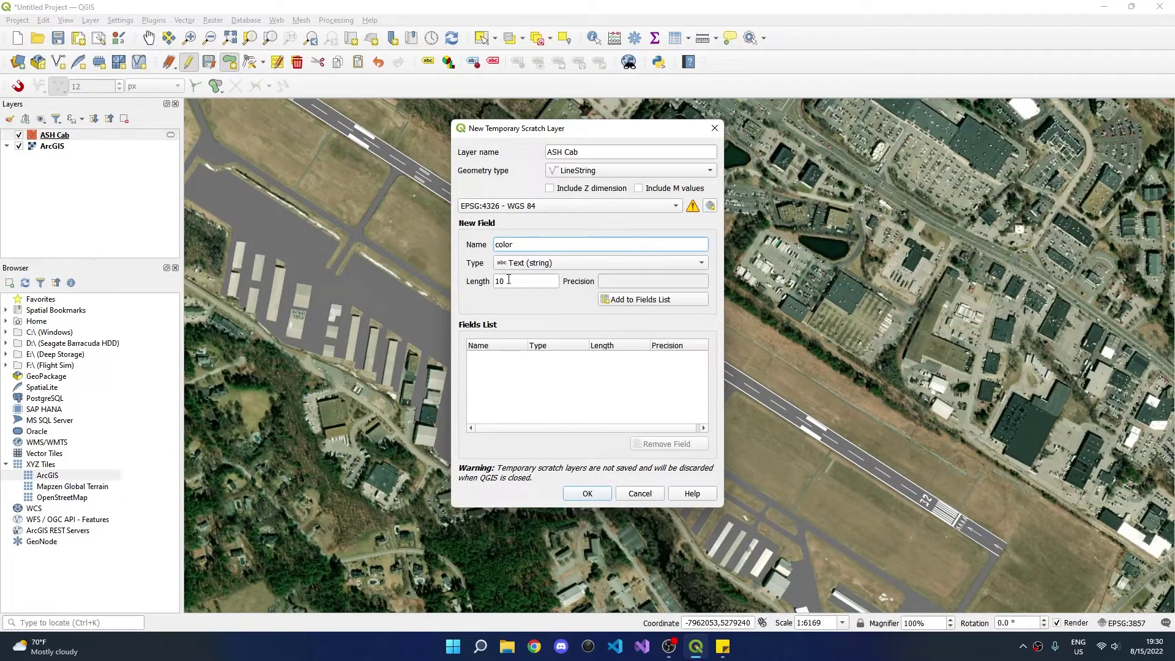
pyautogui.moveTo(508, 279); pyautogui.dragTo(492, 281)
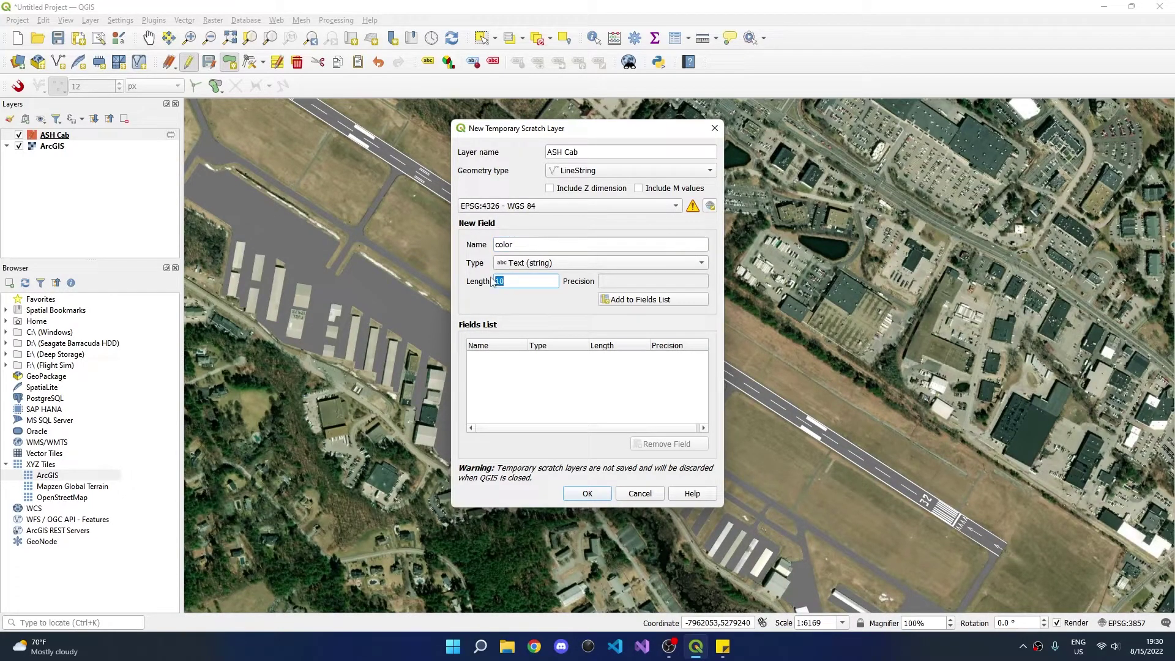
pyautogui.click(654, 301)
pyautogui.click(508, 245)
pyautogui.write('zIndex')
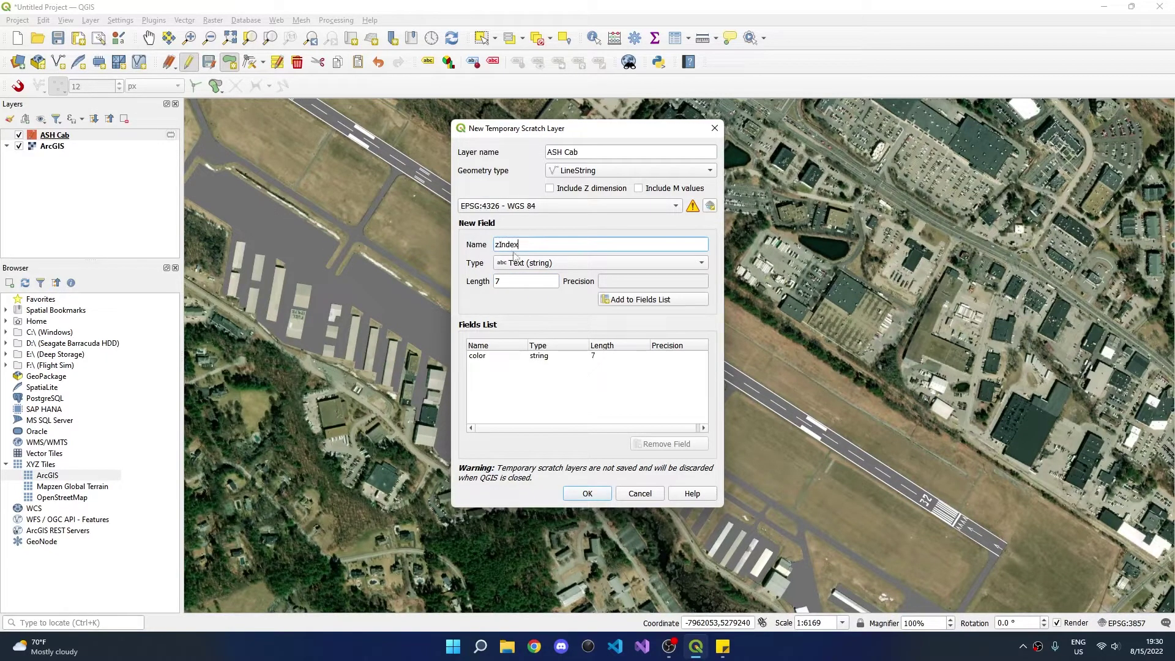
pyautogui.click(514, 258)
pyautogui.click(505, 279)
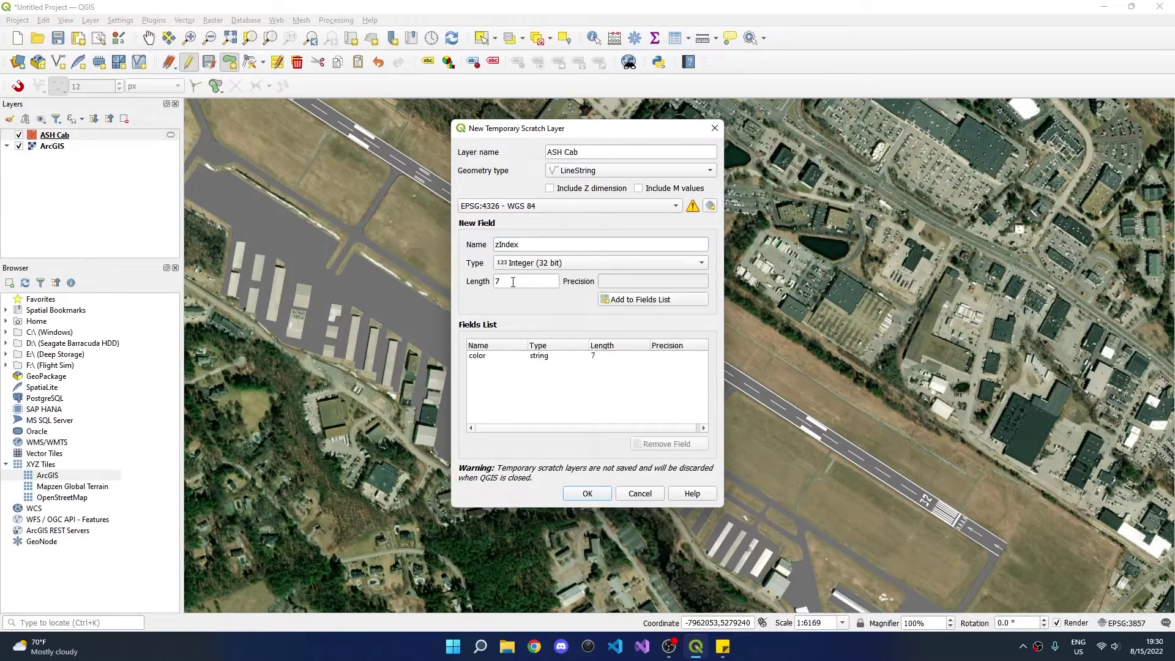
pyautogui.click(613, 299)
pyautogui.click(534, 245)
pyautogui.write('thickness')
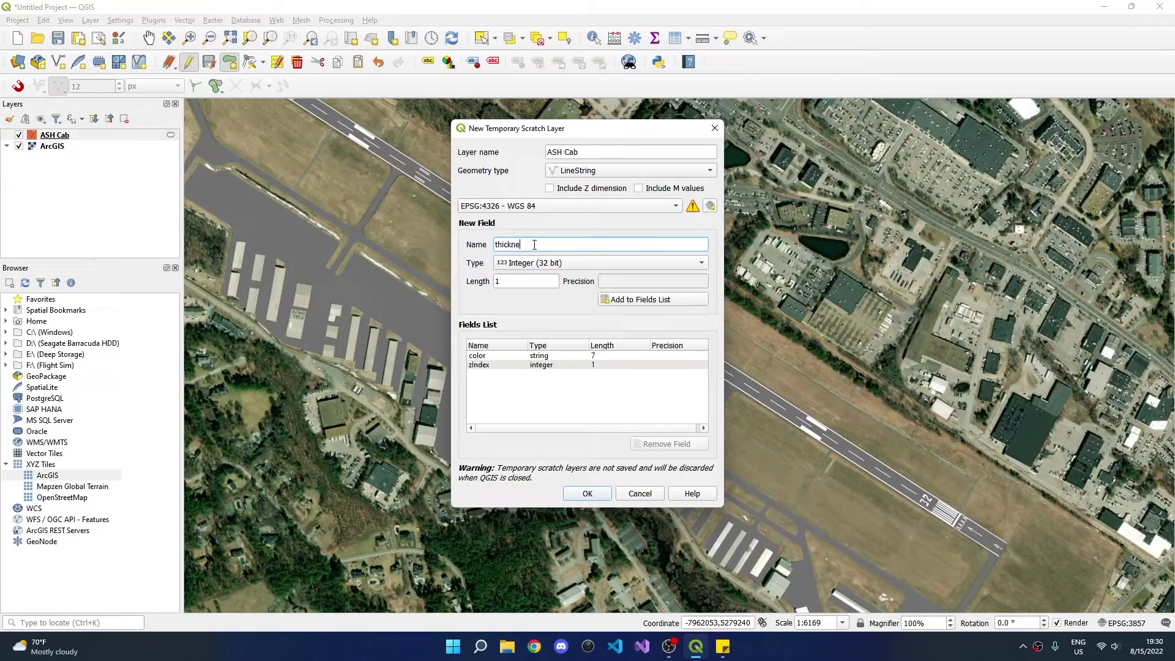
pyautogui.click(623, 302)
# Create the ASH Cab line layer and load the Cab Lines.qml style into it.
pyautogui.click(587, 494)
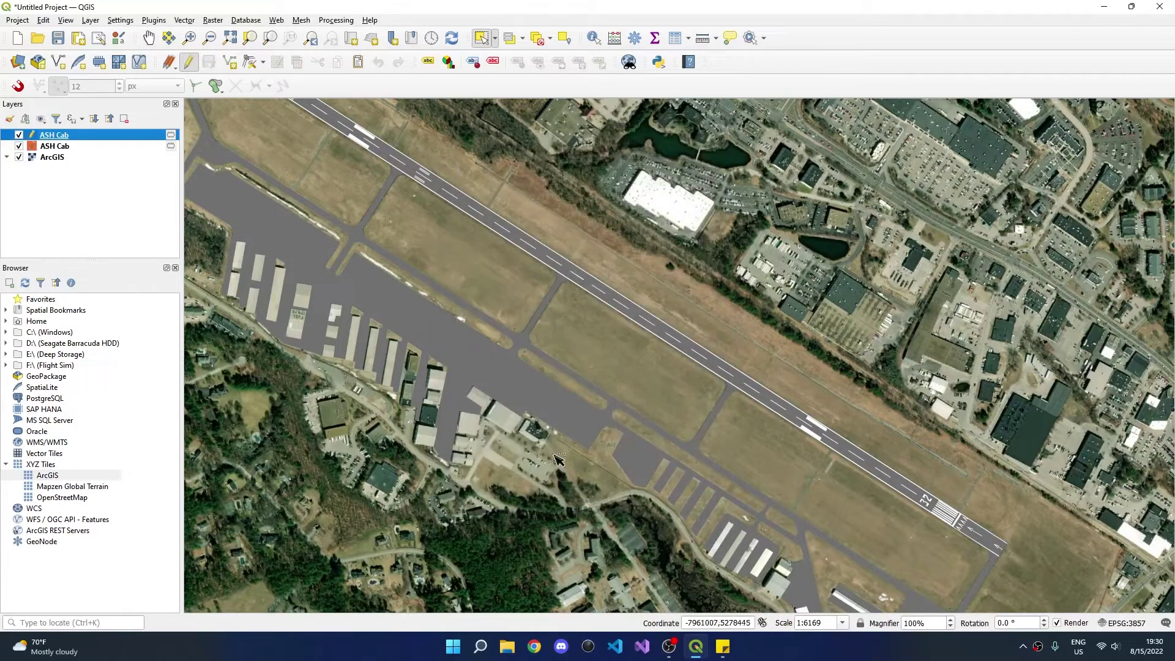
pyautogui.rightClick(73, 138)
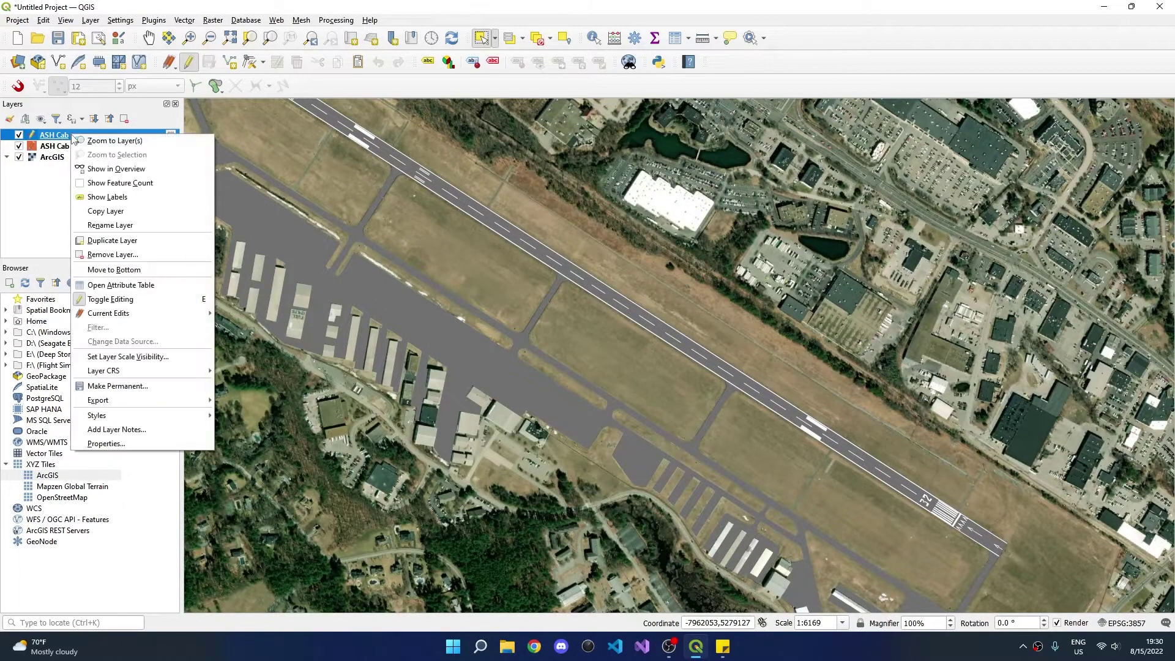
pyautogui.click(123, 443)
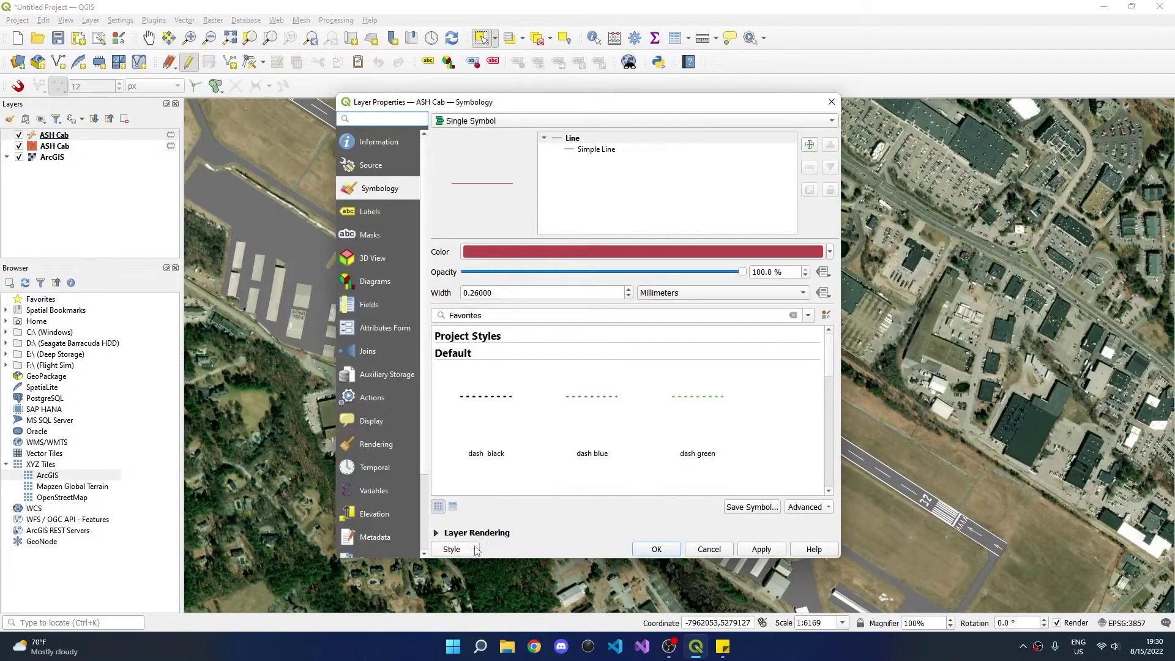
pyautogui.click(475, 547)
pyautogui.click(477, 447)
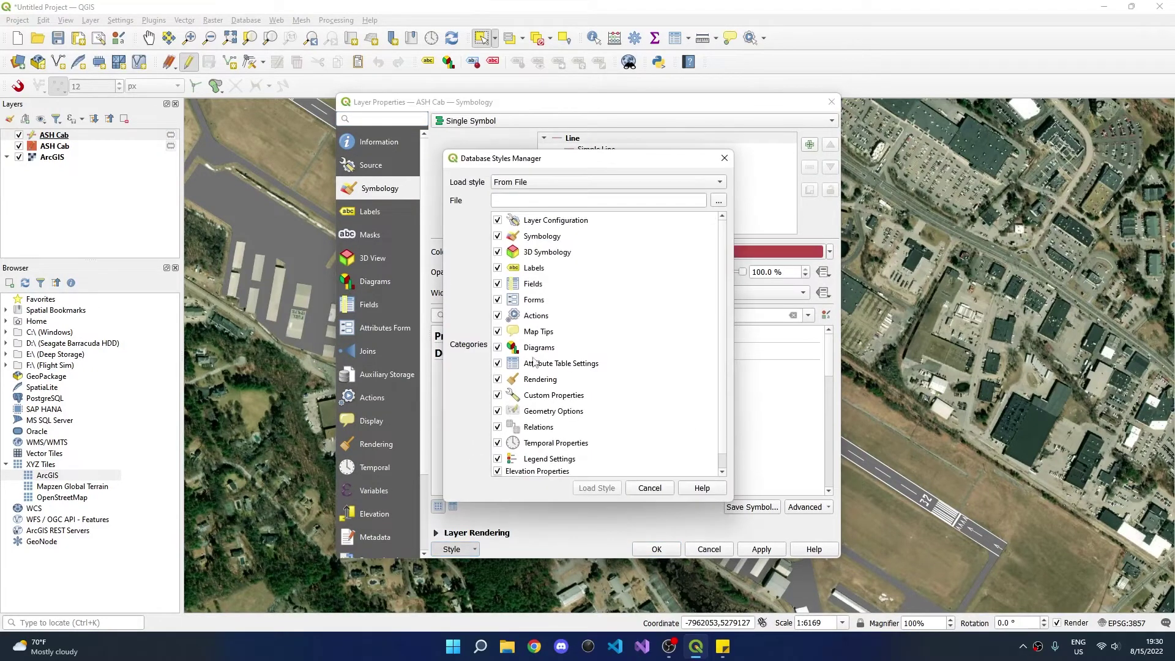
pyautogui.click(718, 203)
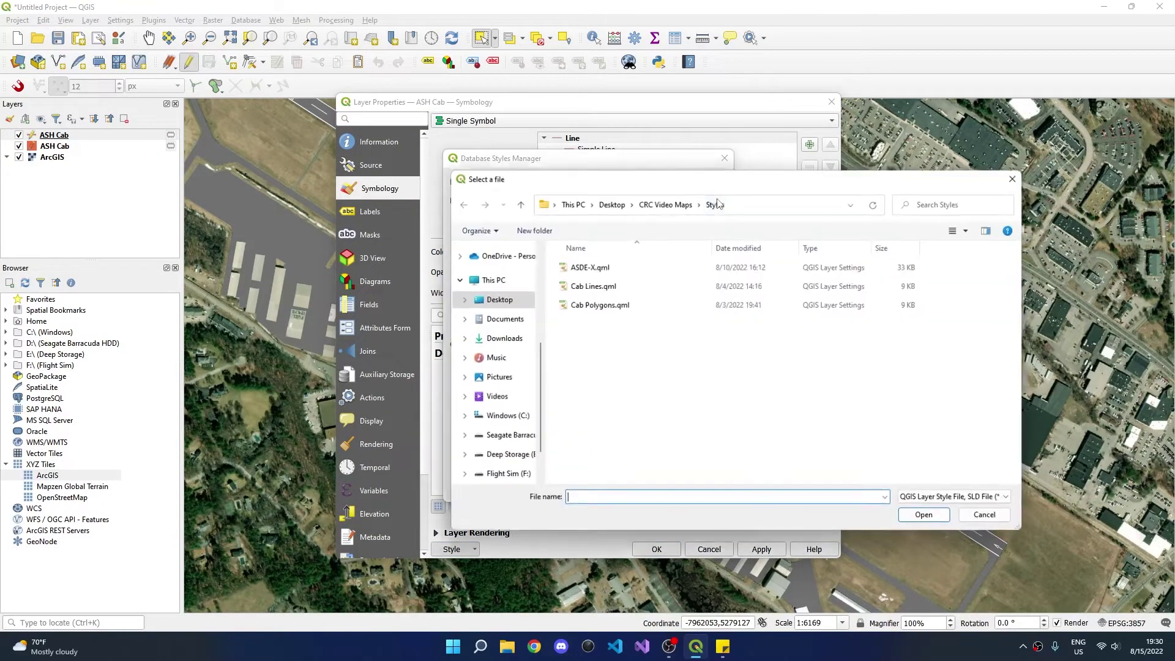
pyautogui.click(623, 290)
pyautogui.doubleClick(623, 291)
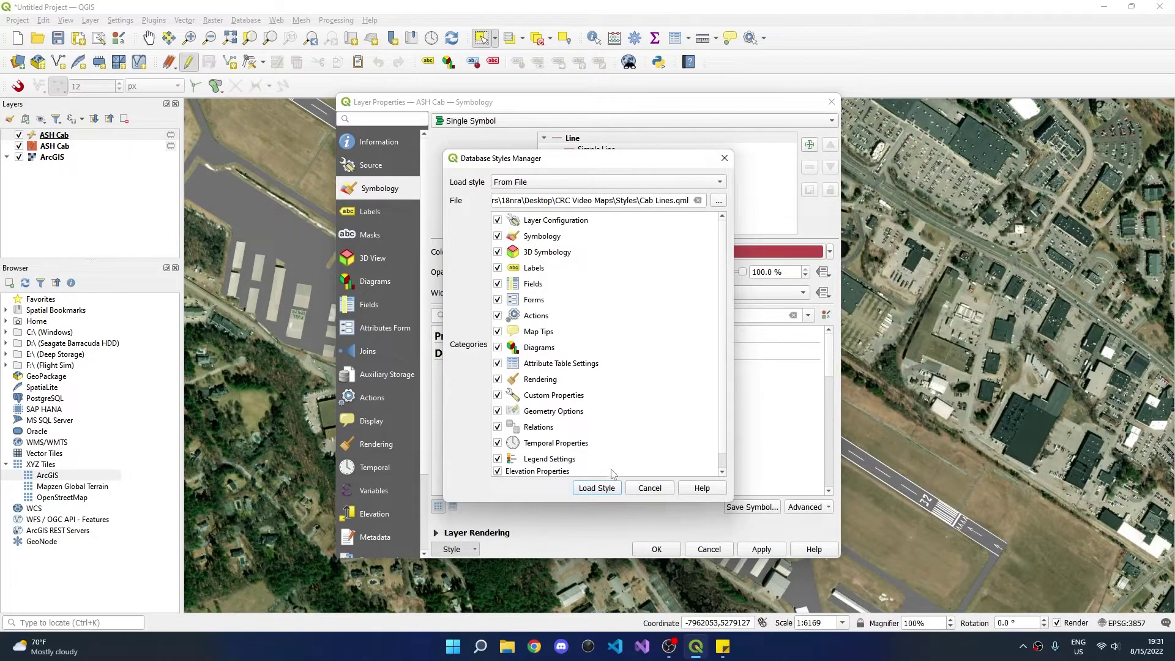
pyautogui.click(597, 488)
pyautogui.click(757, 549)
# Make the color field a colour picker with default value '#fcb737'.
pyautogui.click(392, 328)
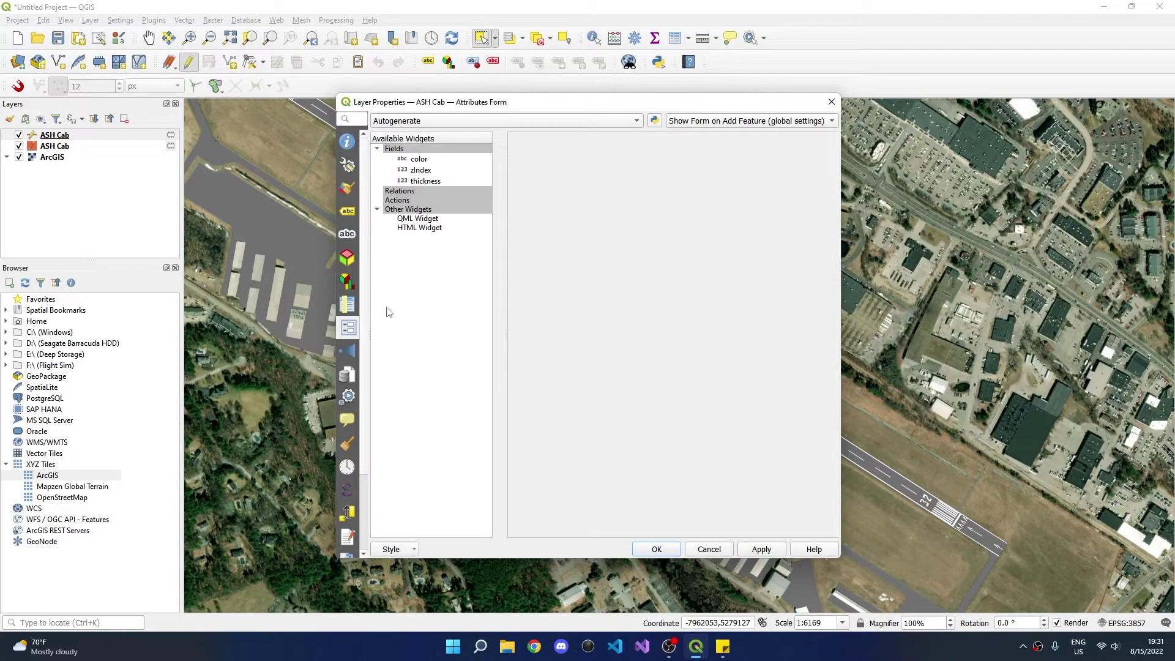
pyautogui.click(420, 161)
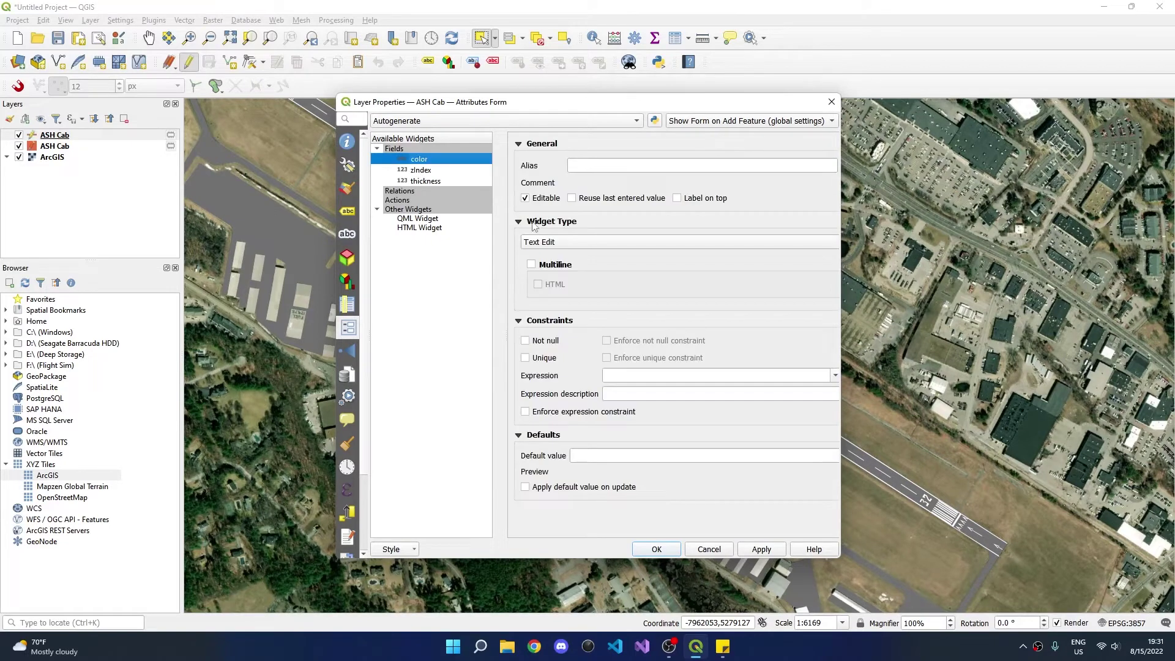
pyautogui.click(556, 243)
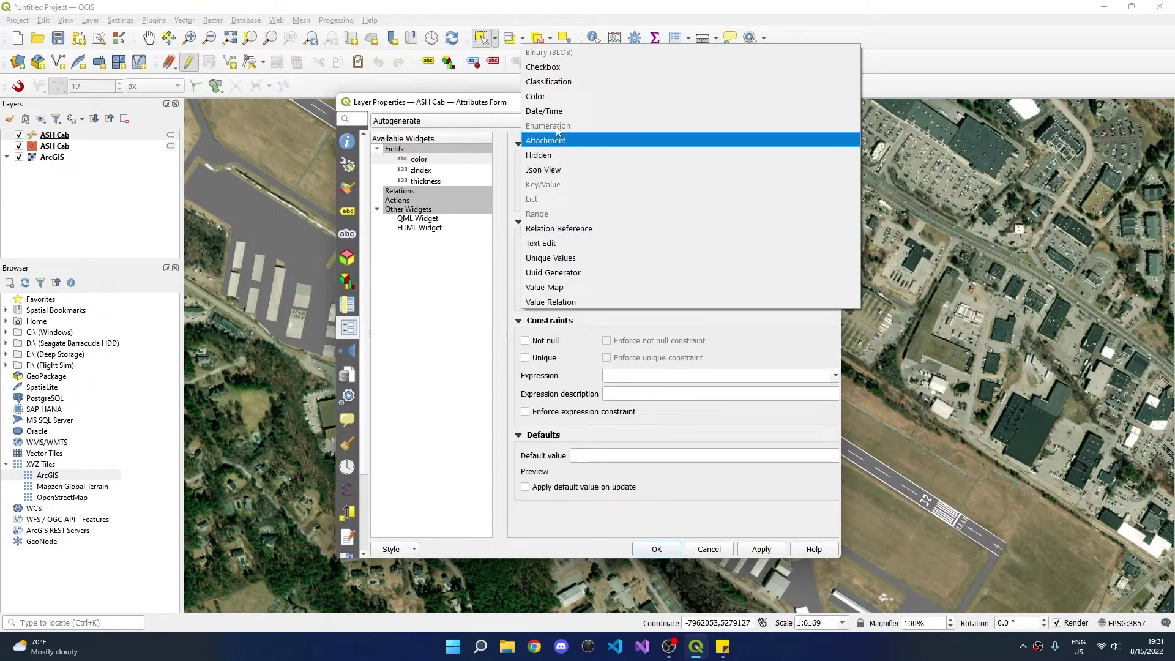
pyautogui.click(550, 102)
pyautogui.click(575, 455)
pyautogui.write("'")
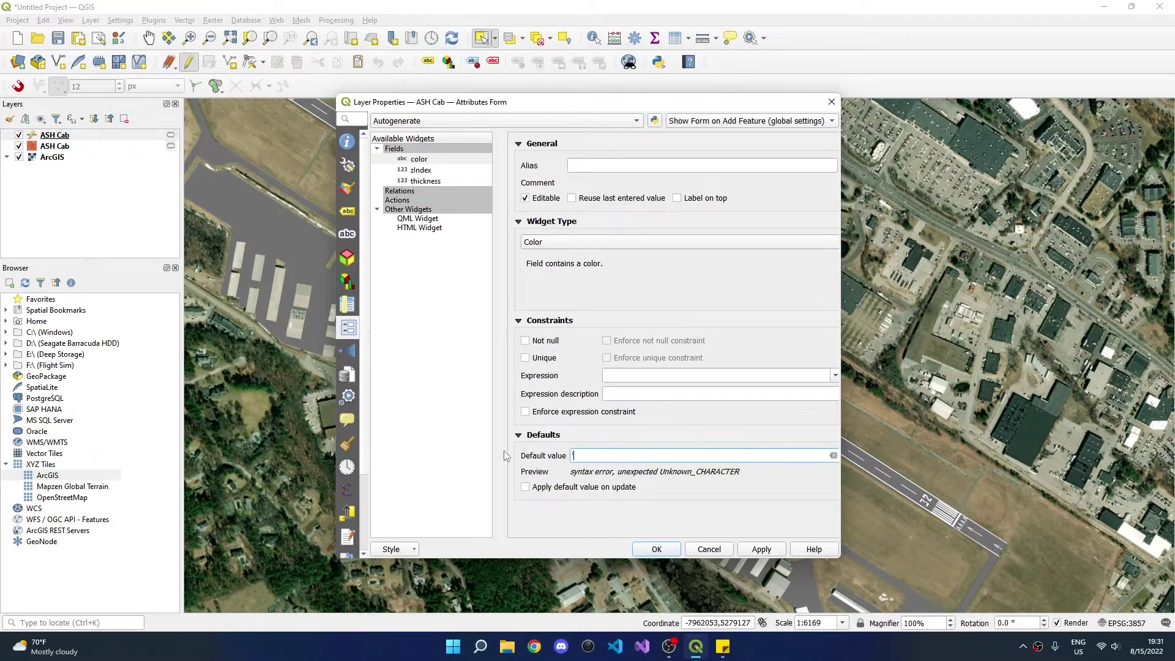
pyautogui.write('#fcb737')
pyautogui.write("'")
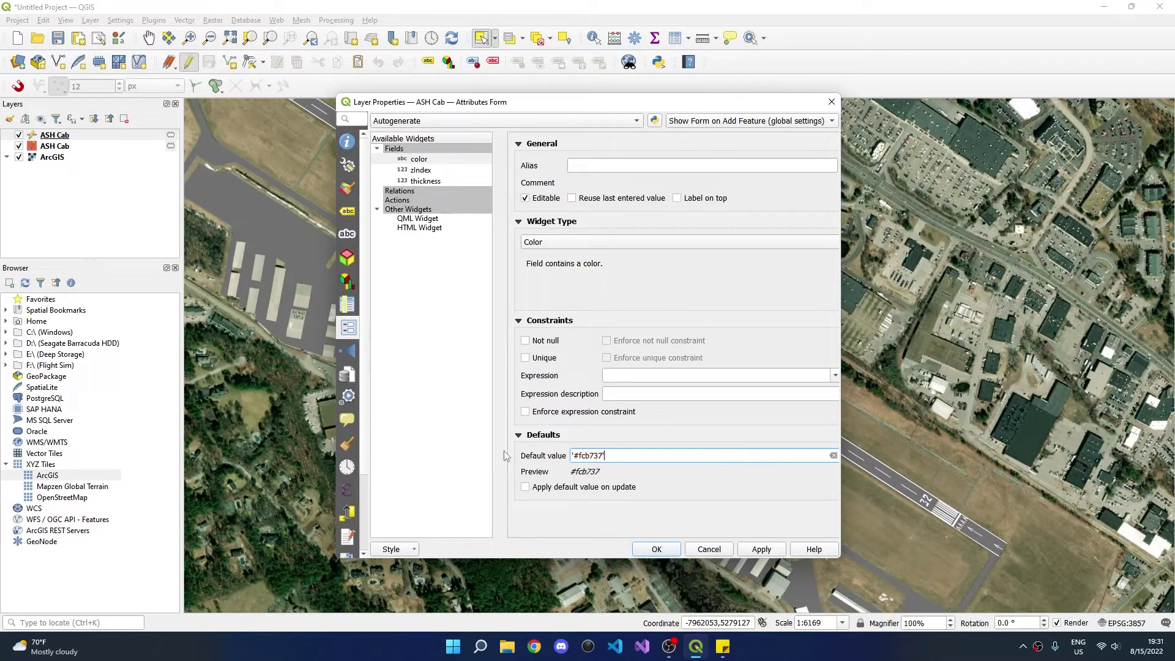
# Set default values of 1 for zIndex and 2 for thickness, then close the properties.
pyautogui.click(421, 171)
pyautogui.scroll(-5, 604, 477)
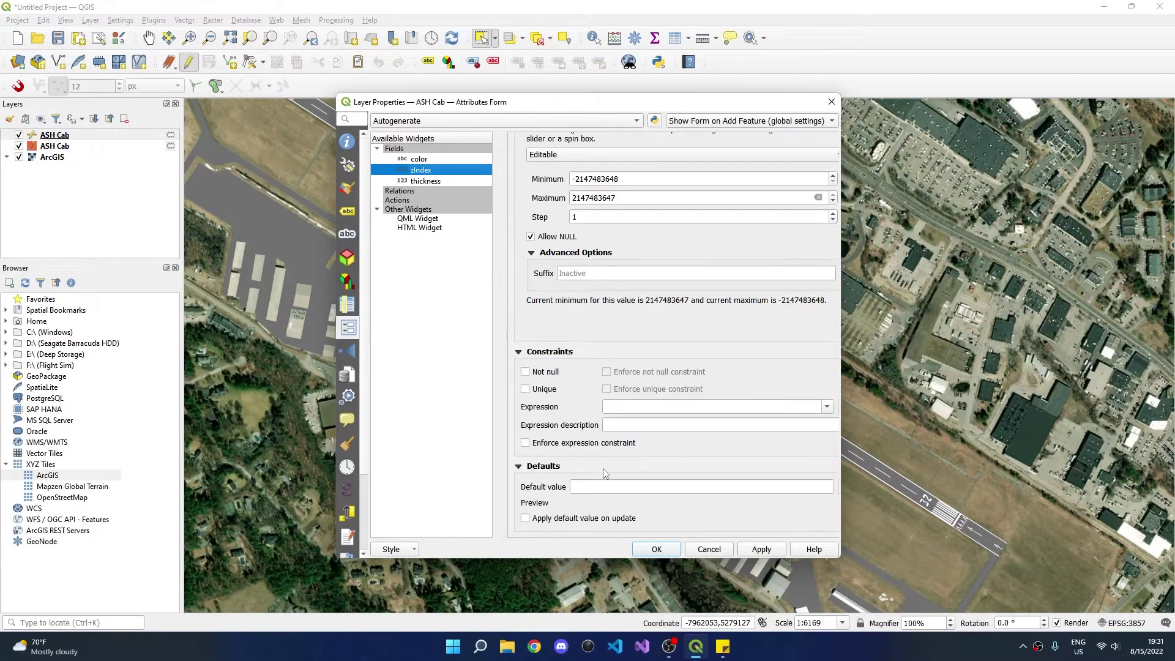
pyautogui.click(599, 485)
pyautogui.write('1')
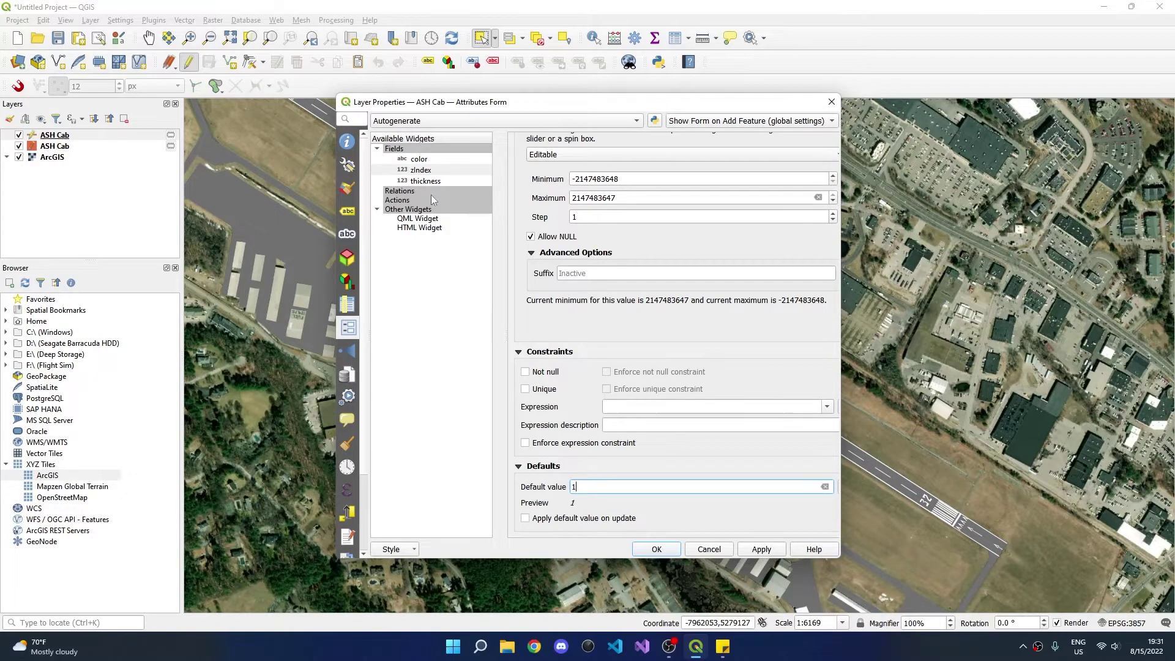
pyautogui.click(424, 181)
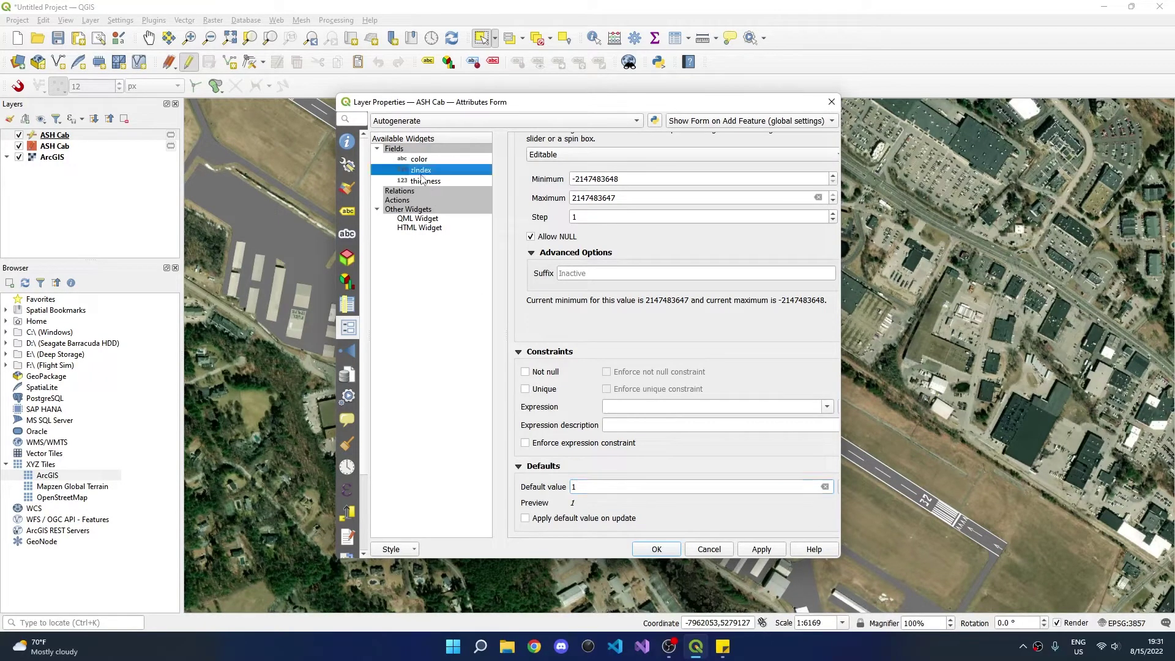
pyautogui.click(606, 488)
pyautogui.write('2')
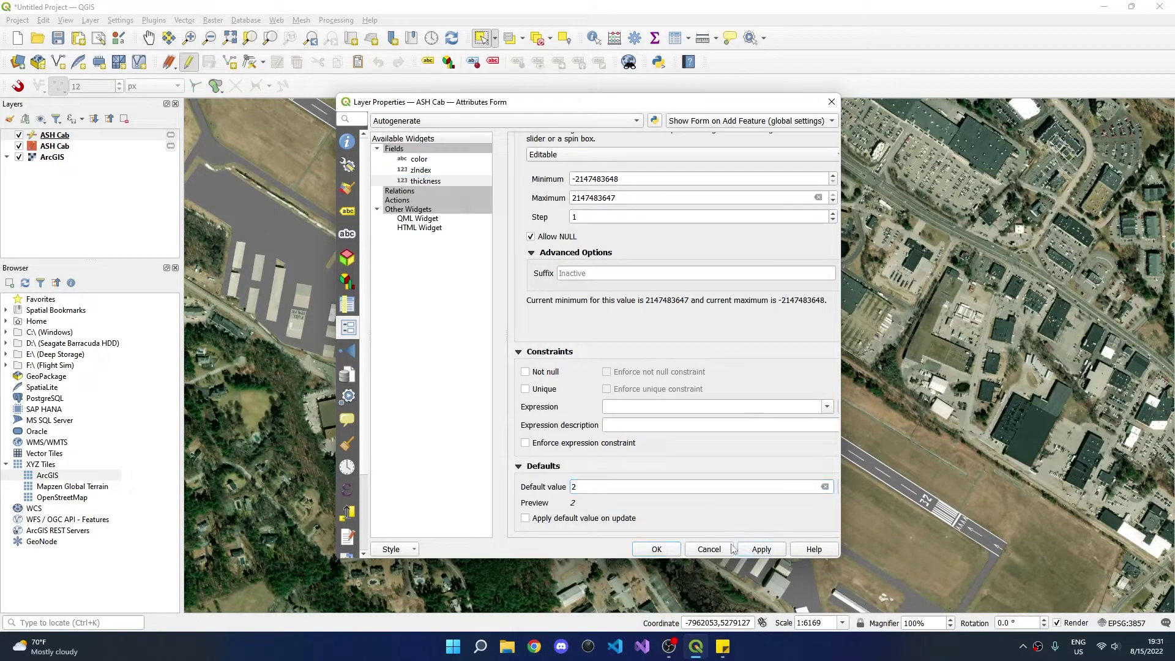
pyautogui.click(655, 548)
# Set the pavement polygon layer's opacity to about 50% and save its edits, ending editing.
pyautogui.rightClick(65, 148)
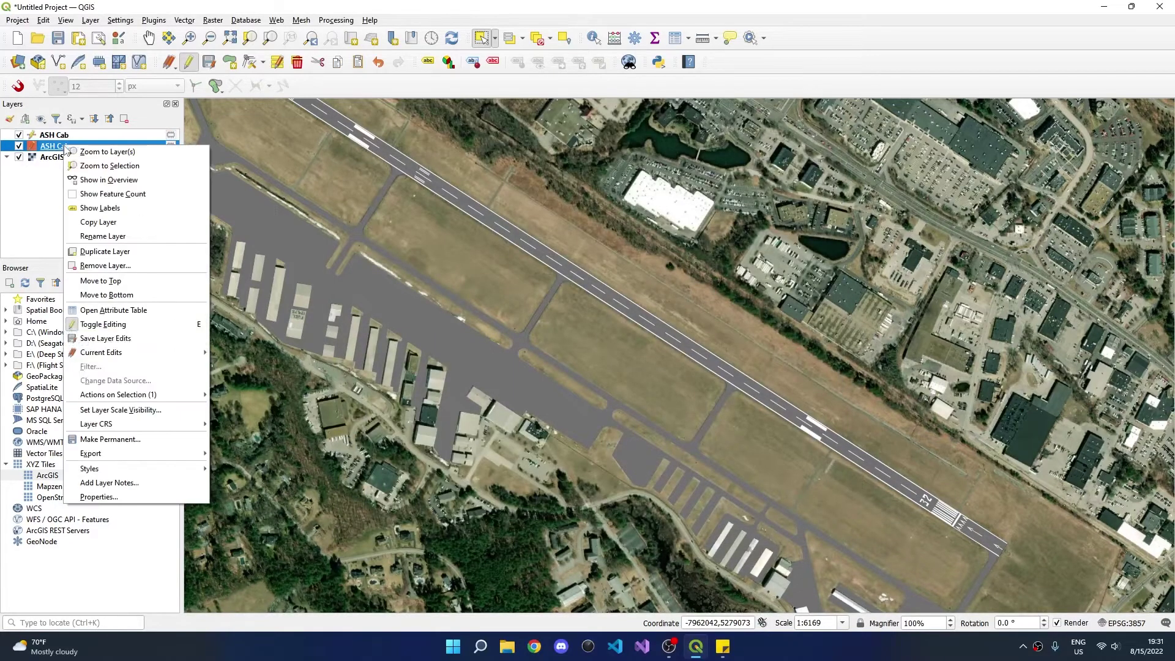
pyautogui.click(108, 495)
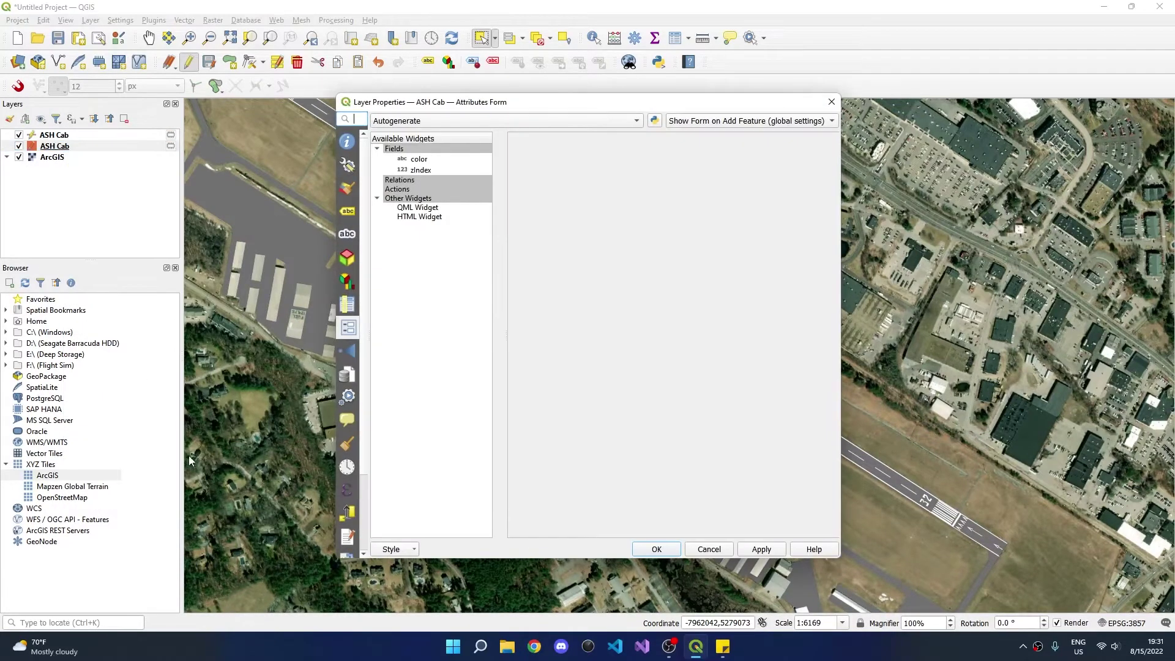
pyautogui.click(350, 187)
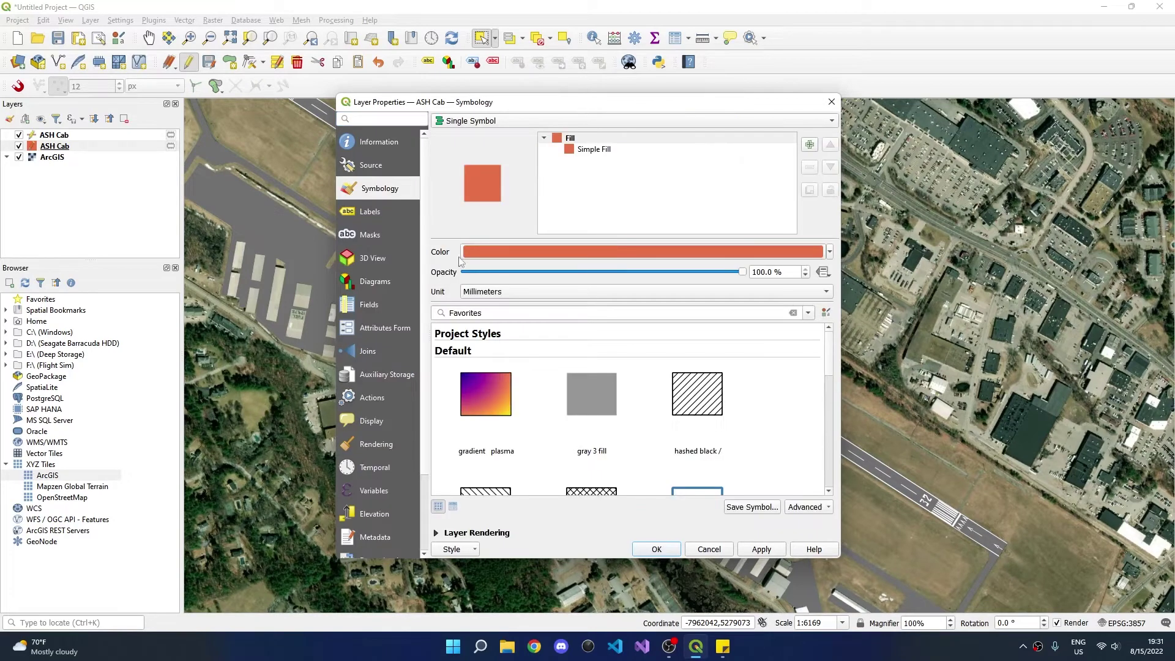
pyautogui.click(437, 533)
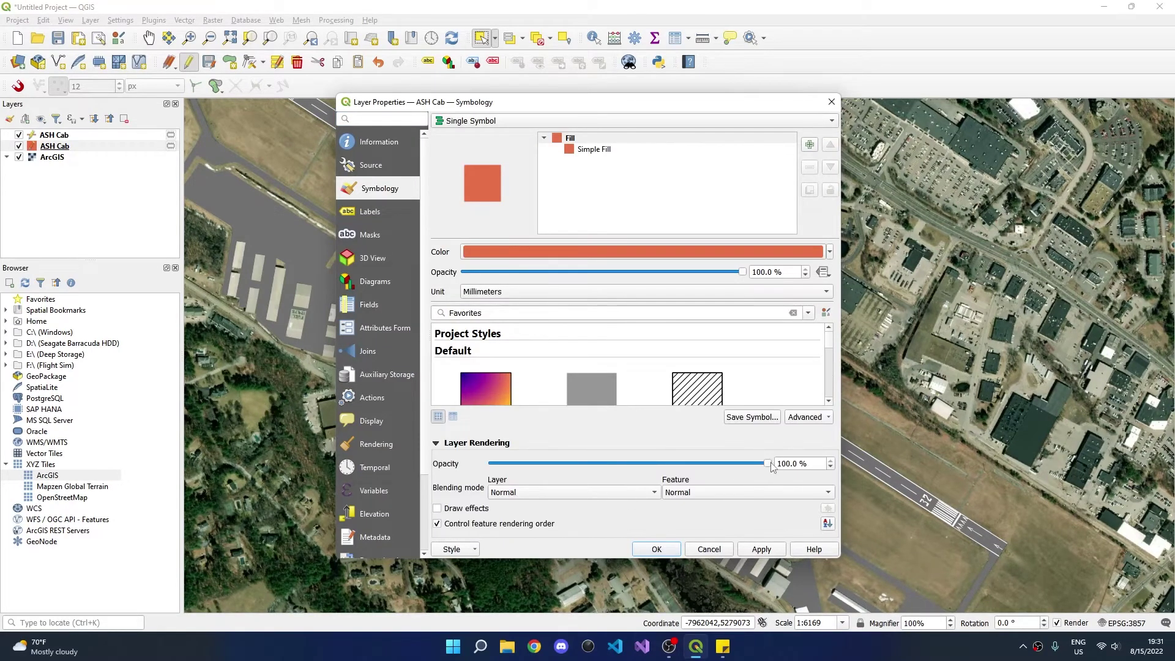
pyautogui.moveTo(768, 464); pyautogui.dragTo(641, 464)
pyautogui.click(761, 549)
pyautogui.click(656, 549)
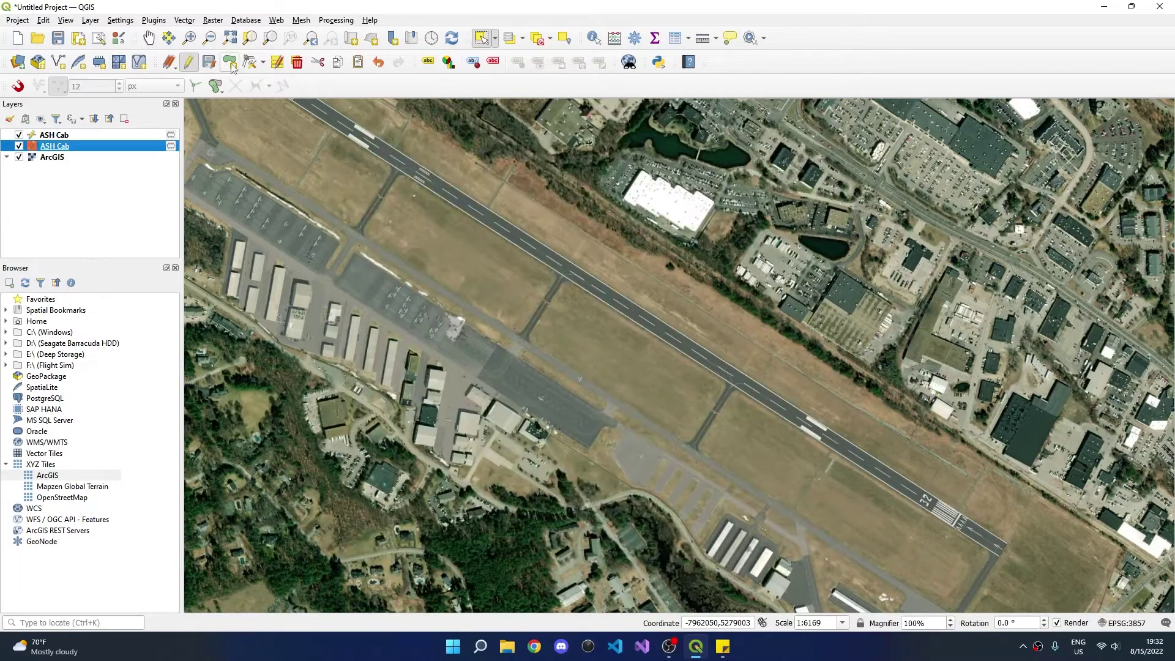
pyautogui.click(189, 64)
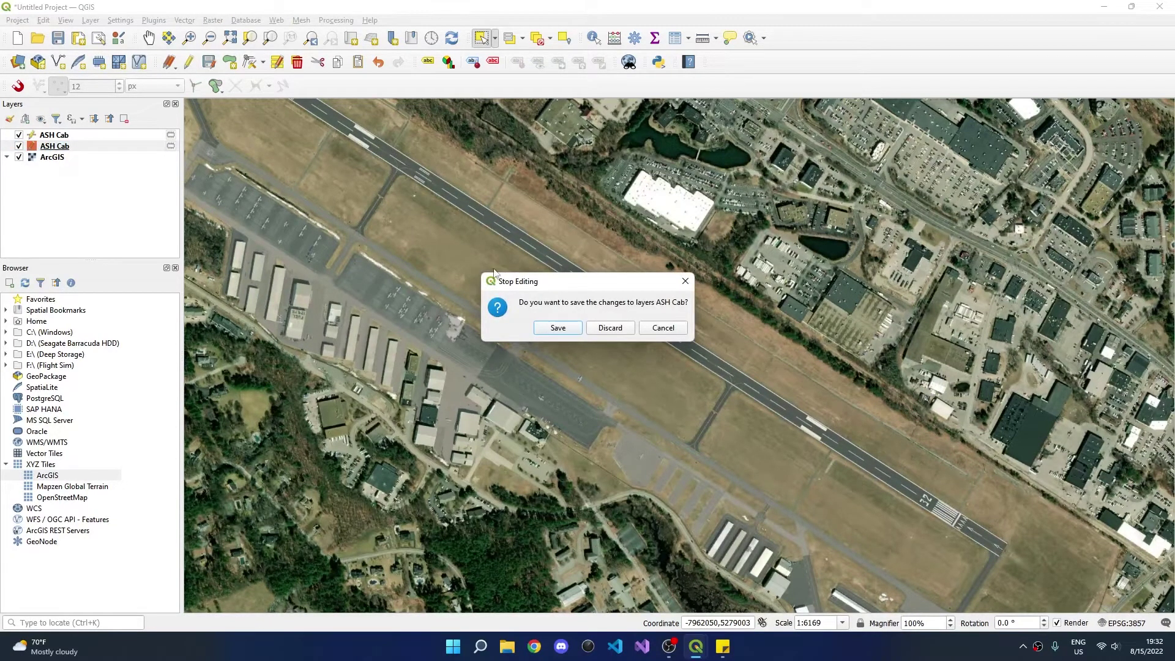
pyautogui.click(557, 328)
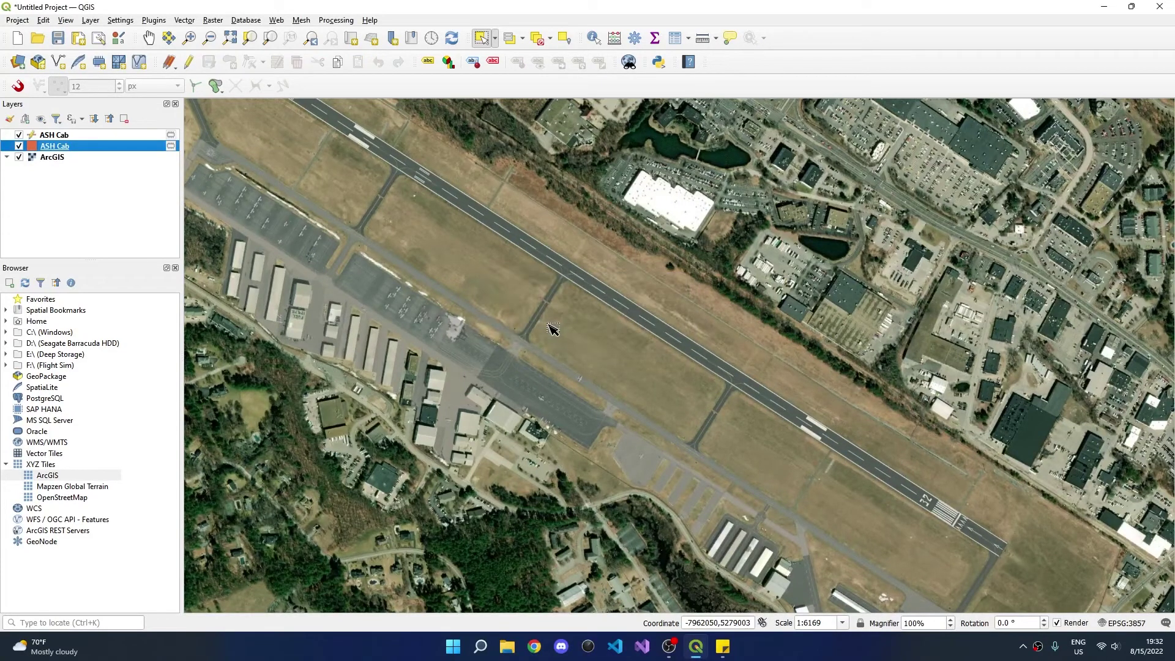
# Draw two short lines across the taxiways where they meet the runway and accept their attributes.
pyautogui.scroll(1, 424, 206)
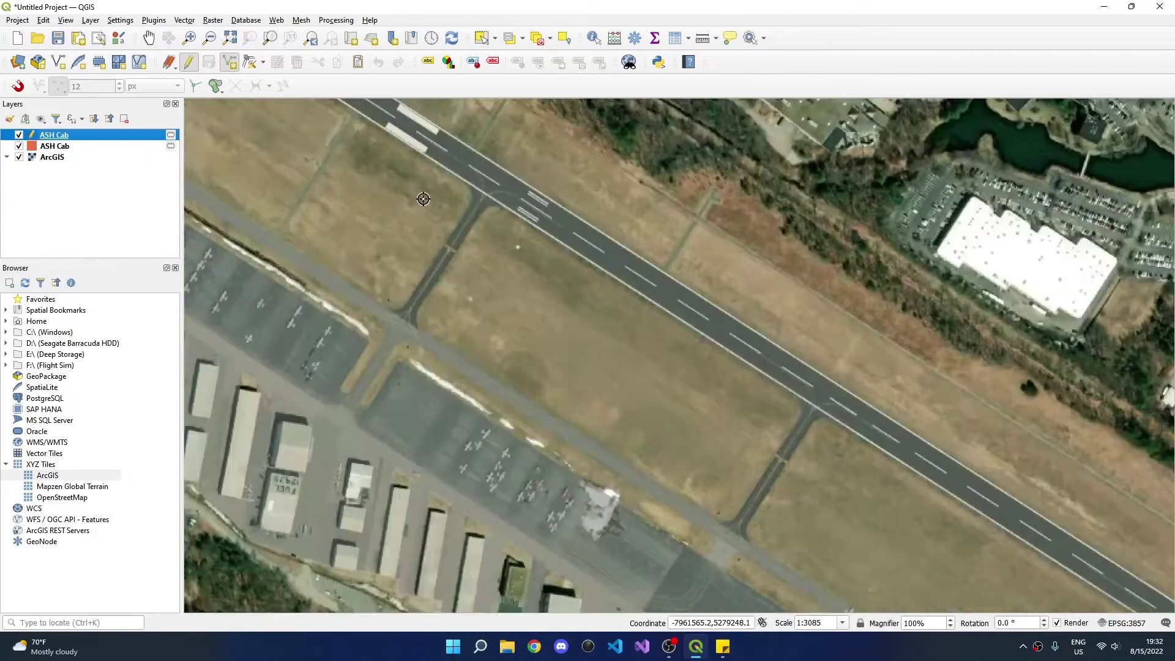
pyautogui.scroll(-1, 404, 307)
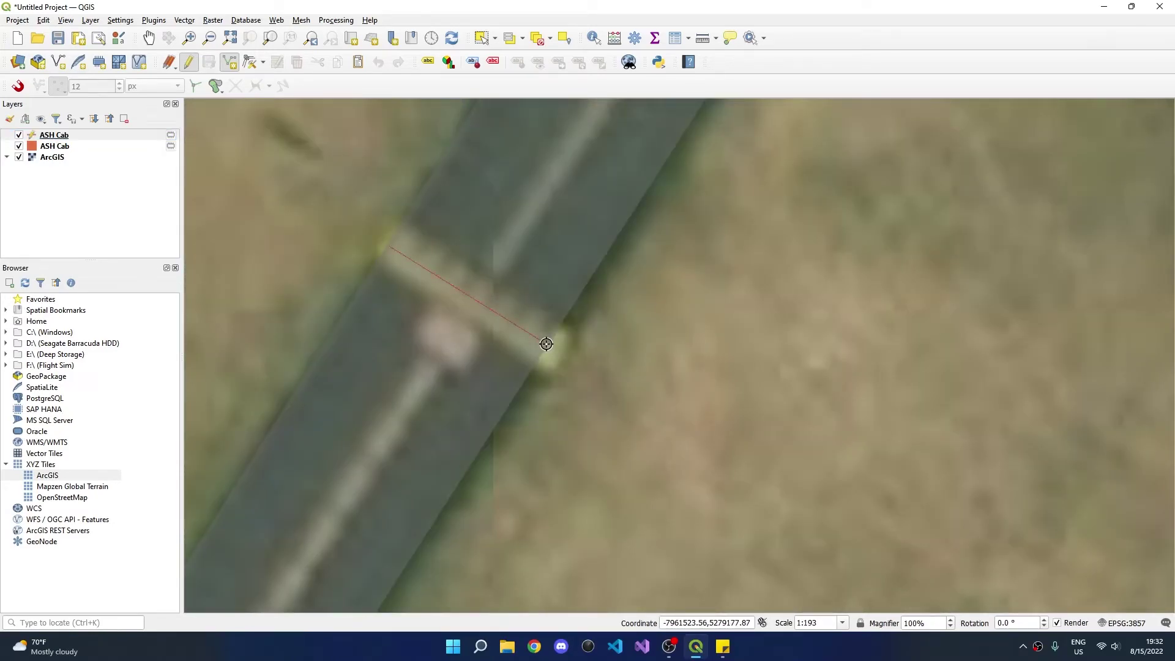
pyautogui.click(547, 343)
pyautogui.rightClick(547, 344)
pyautogui.scroll(-4, 664, 331)
pyautogui.scroll(1, 527, 310)
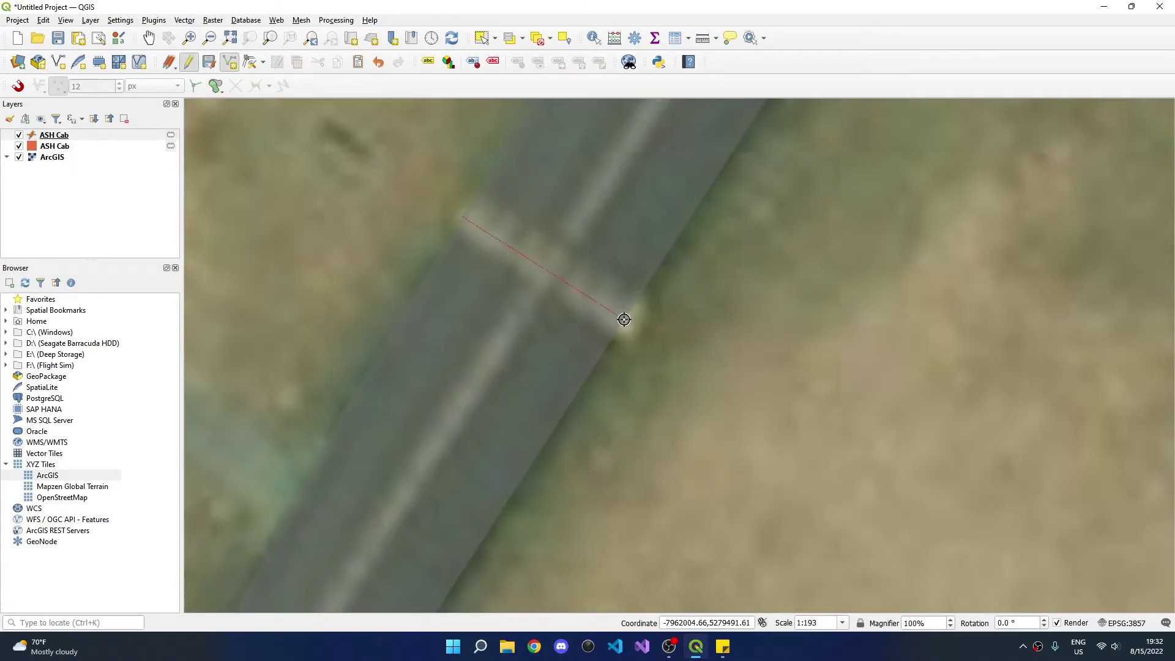
pyautogui.click(624, 319)
pyautogui.rightClick(624, 319)
pyautogui.moveTo(614, 606); pyautogui.dragTo(640, 379)
pyautogui.click(682, 472)
# Draw a three-vertex line at the taxiway junction and accept its attributes.
pyautogui.scroll(-4, 618, 367)
pyautogui.scroll(4, 553, 304)
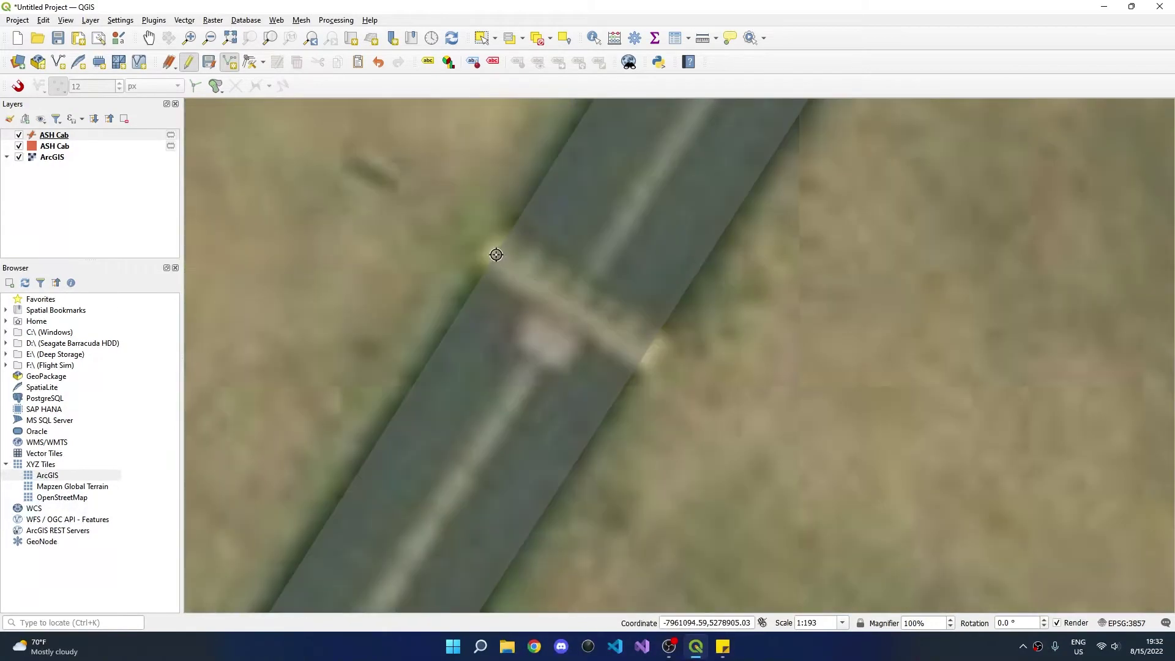
pyautogui.scroll(-1, 520, 330)
pyautogui.scroll(-2, 592, 378)
pyautogui.scroll(2, 529, 580)
pyautogui.click(521, 358)
pyautogui.click(521, 443)
pyautogui.click(620, 514)
pyautogui.rightClick(620, 514)
pyautogui.click(681, 472)
pyautogui.scroll(-5, 617, 448)
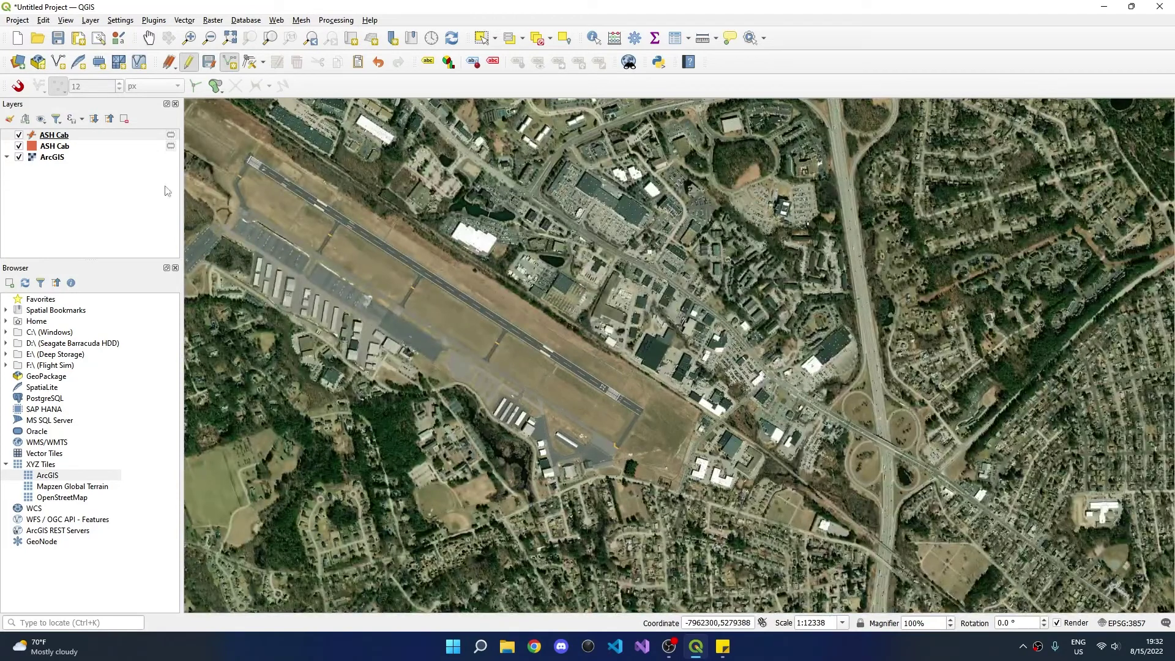
pyautogui.rightClick(91, 138)
pyautogui.click(189, 458)
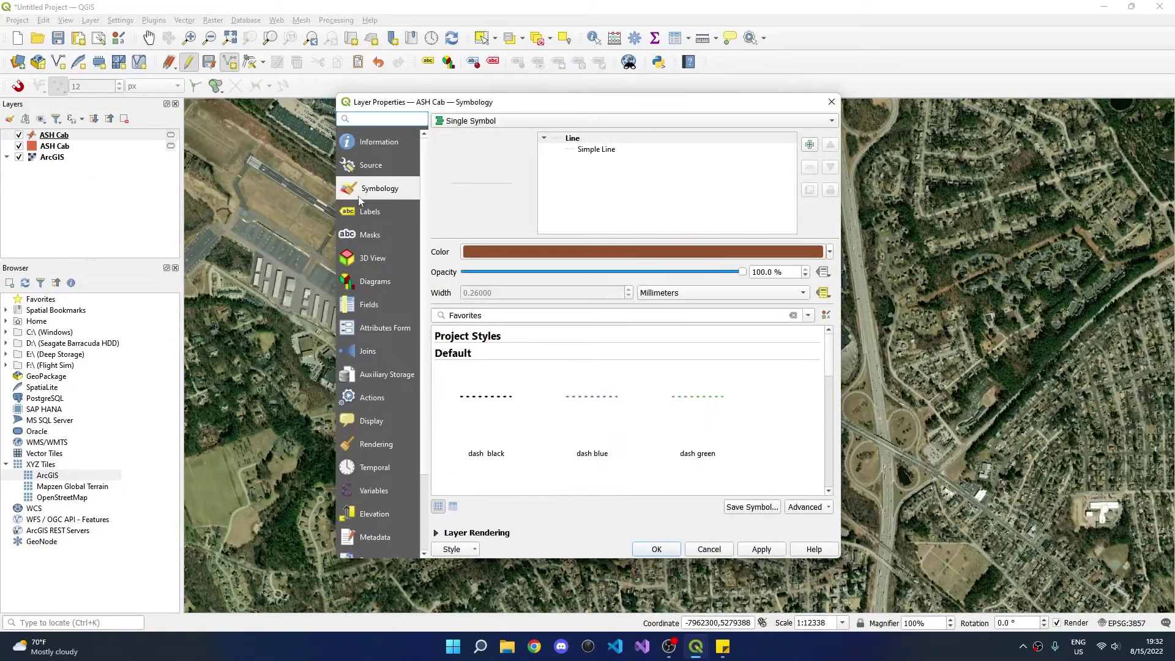
pyautogui.click(367, 325)
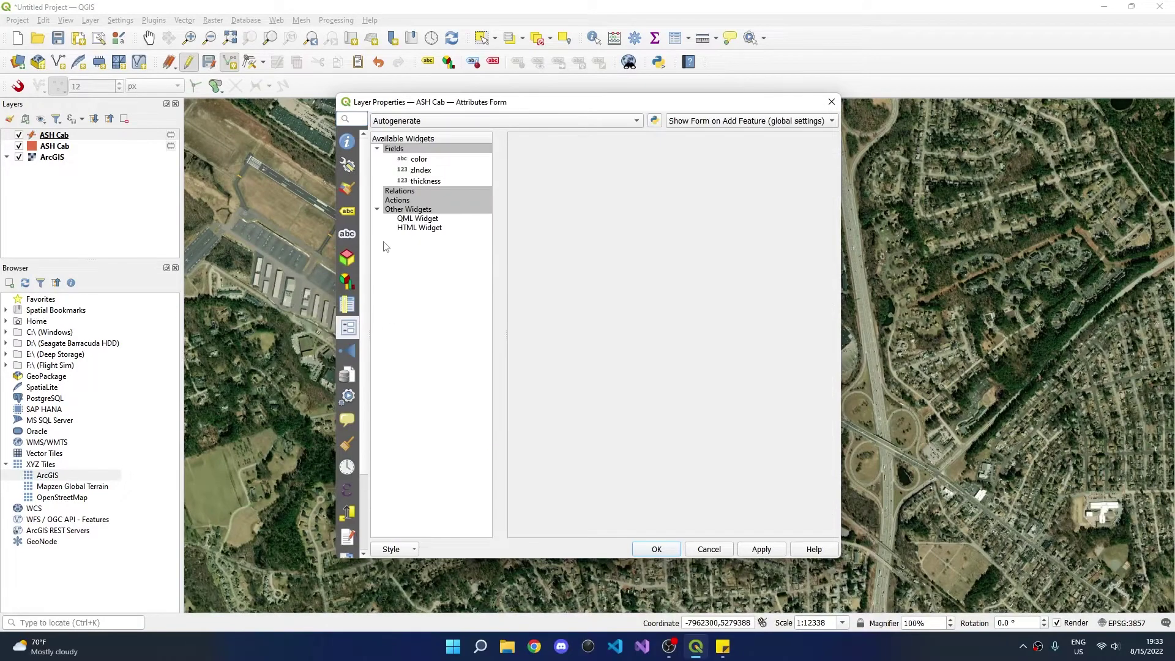
pyautogui.click(421, 181)
pyautogui.scroll(-5, 544, 429)
pyautogui.click(573, 486)
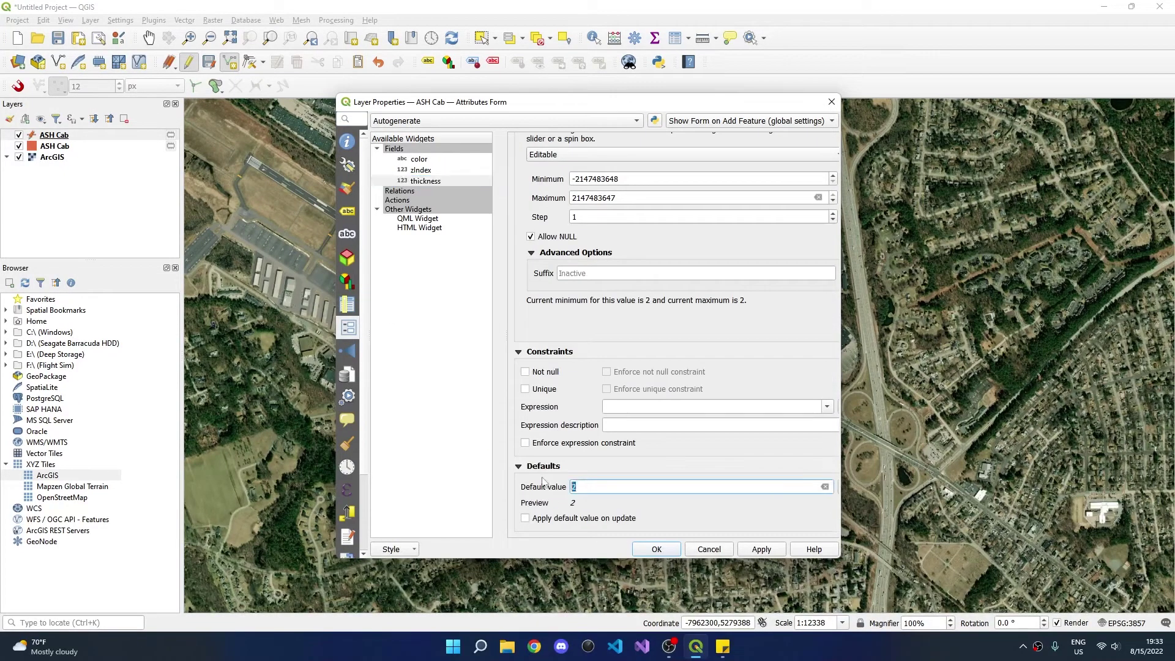
pyautogui.click(761, 549)
# Close the layer properties and pan the map toward the runway 32 end.
pyautogui.click(656, 549)
pyautogui.scroll(2, 606, 418)
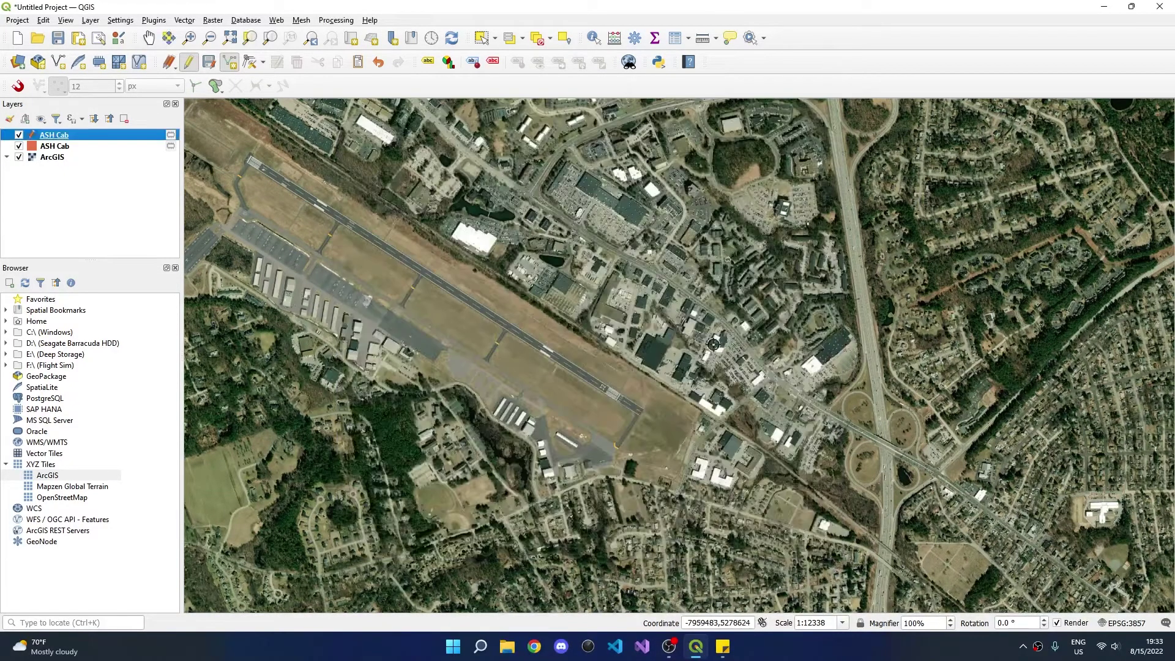
pyautogui.scroll(1, 593, 398)
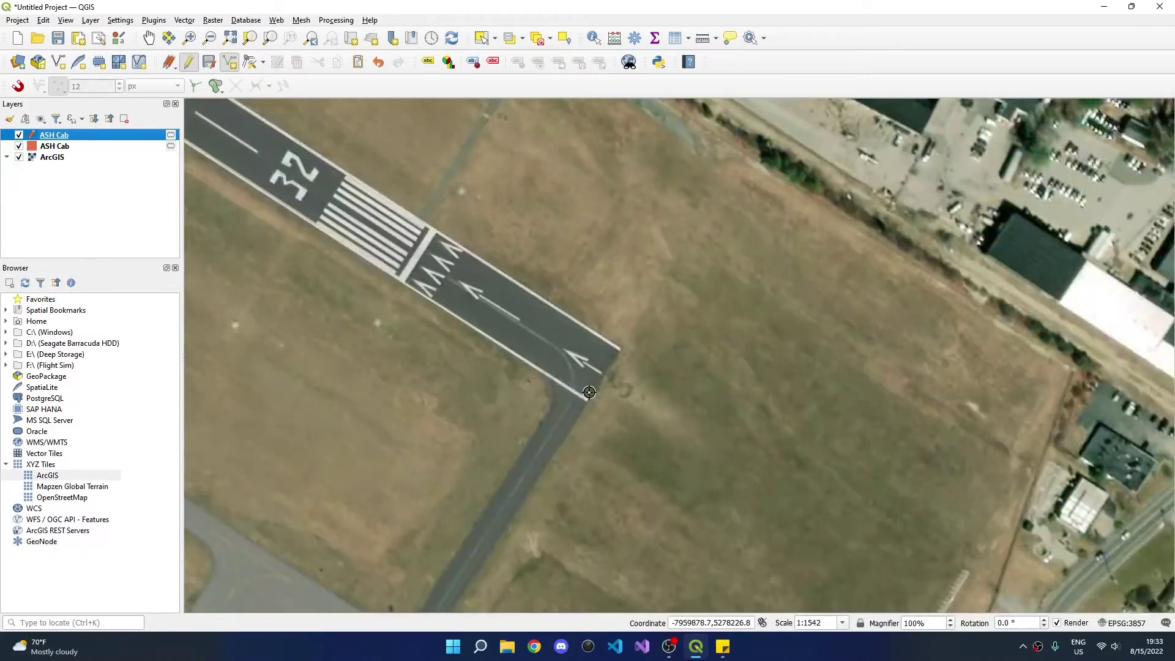
pyautogui.scroll(-1, 589, 392)
pyautogui.press('h')
pyautogui.scroll(1, 512, 403)
pyautogui.moveTo(520, 442); pyautogui.dragTo(586, 446)
# Pan northwest onto the apron taxiway beside the hangars and resume the Add Line tool.
pyautogui.scroll(-2, 425, 299)
pyautogui.moveTo(425, 299); pyautogui.dragTo(585, 403)
pyautogui.scroll(3, 367, 245)
pyautogui.moveTo(306, 190); pyautogui.dragTo(399, 208)
pyautogui.moveTo(489, 520); pyautogui.dragTo(588, 202)
pyautogui.scroll(1, 612, 257)
pyautogui.hotkey('ctrl', '.')
pyautogui.scroll(-3, 650, 251)
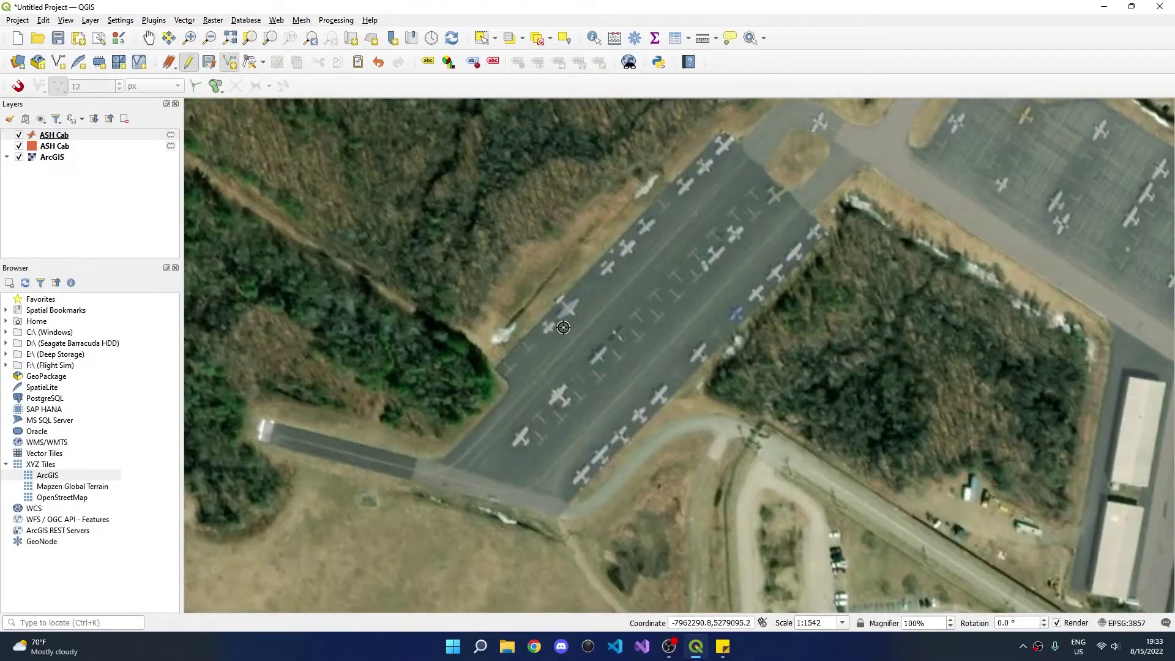
pyautogui.scroll(2, 533, 317)
pyautogui.scroll(-1, 477, 324)
pyautogui.scroll(2, 429, 326)
pyautogui.scroll(-2, 452, 216)
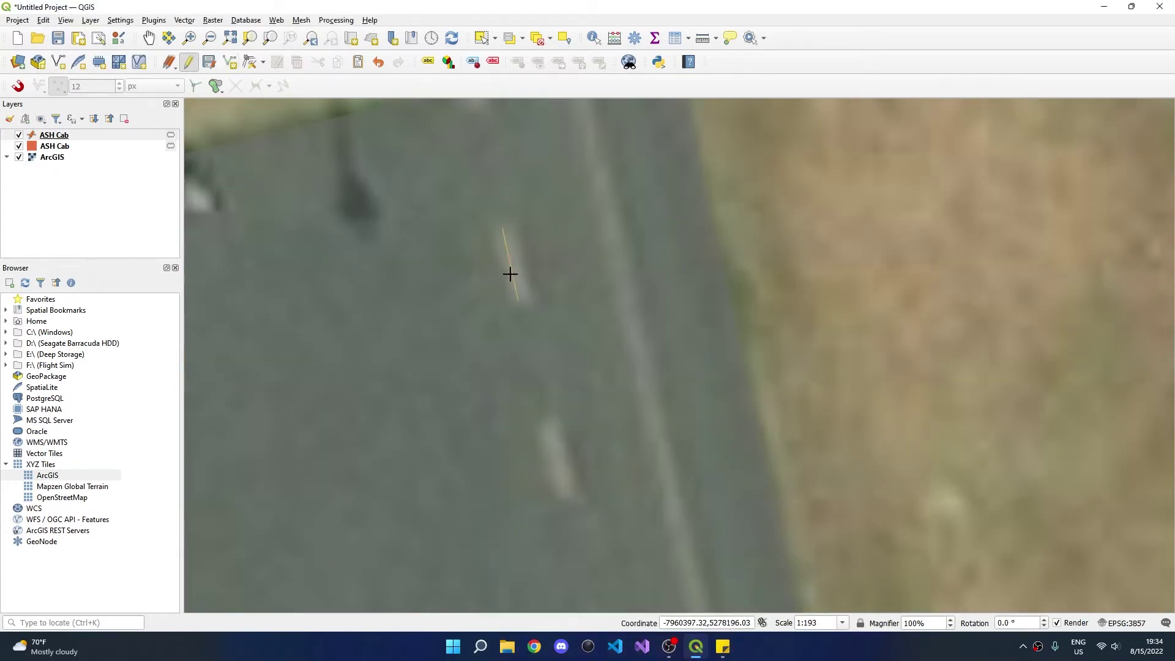
# Trace the dashed yellow taxiway centreline beside the hangars, moving the view down the taxiway.
pyautogui.scroll(-3, 523, 293)
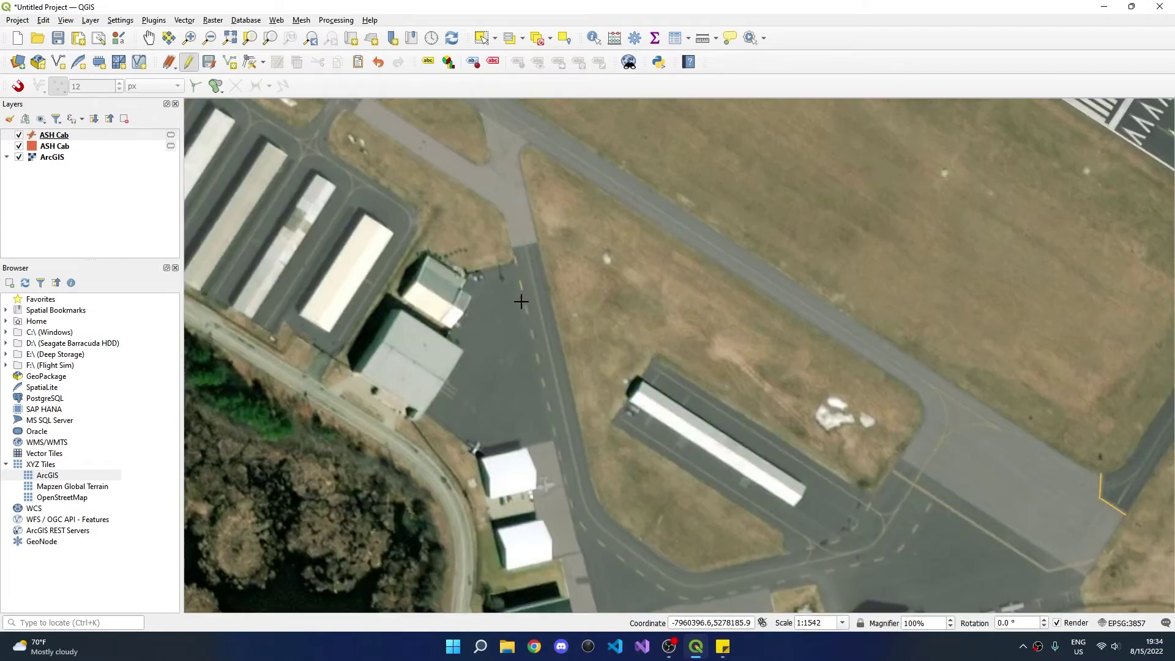
pyautogui.scroll(2, 526, 298)
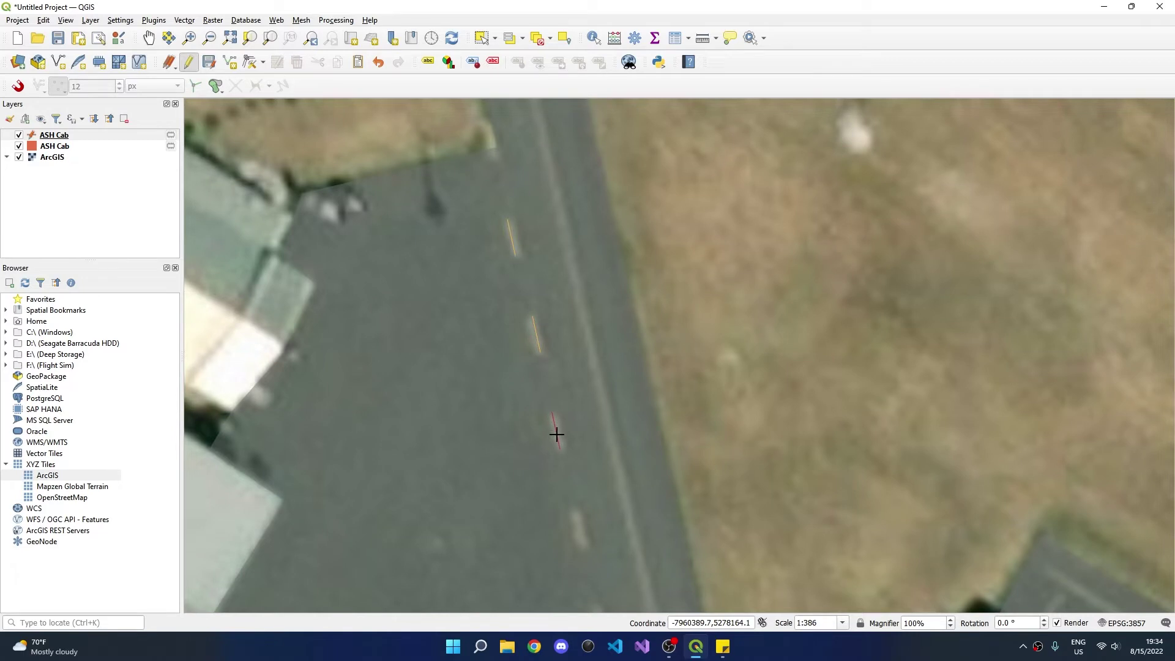
pyautogui.press('Down')
pyautogui.press('Down')
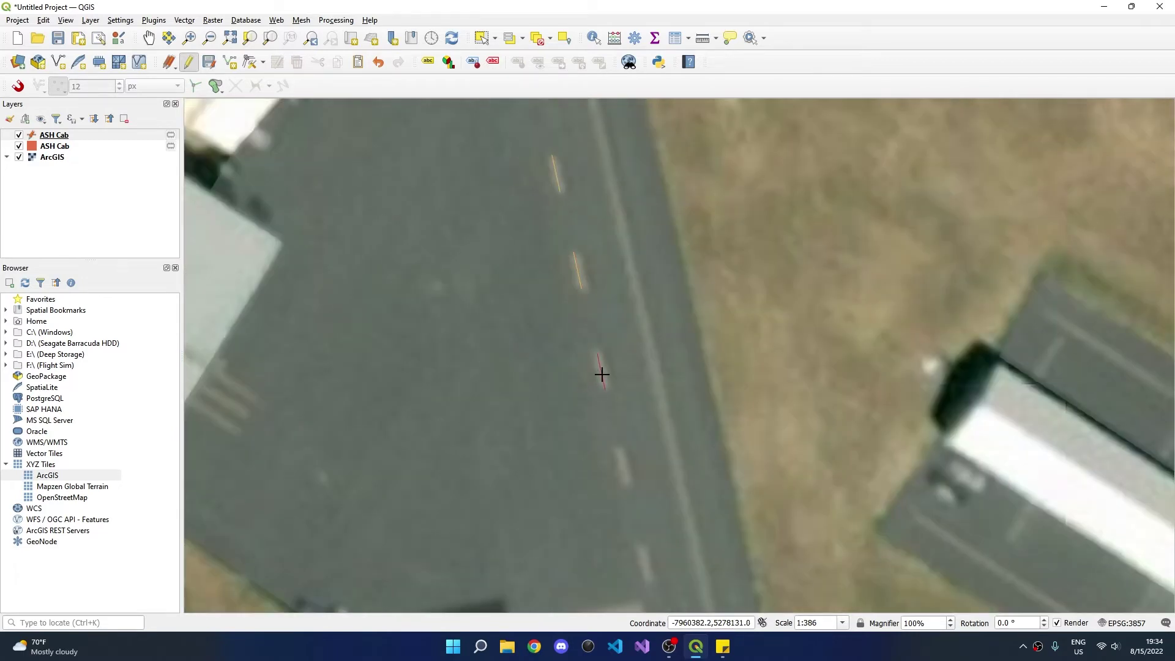
pyautogui.press('Down')
pyautogui.press('Down')
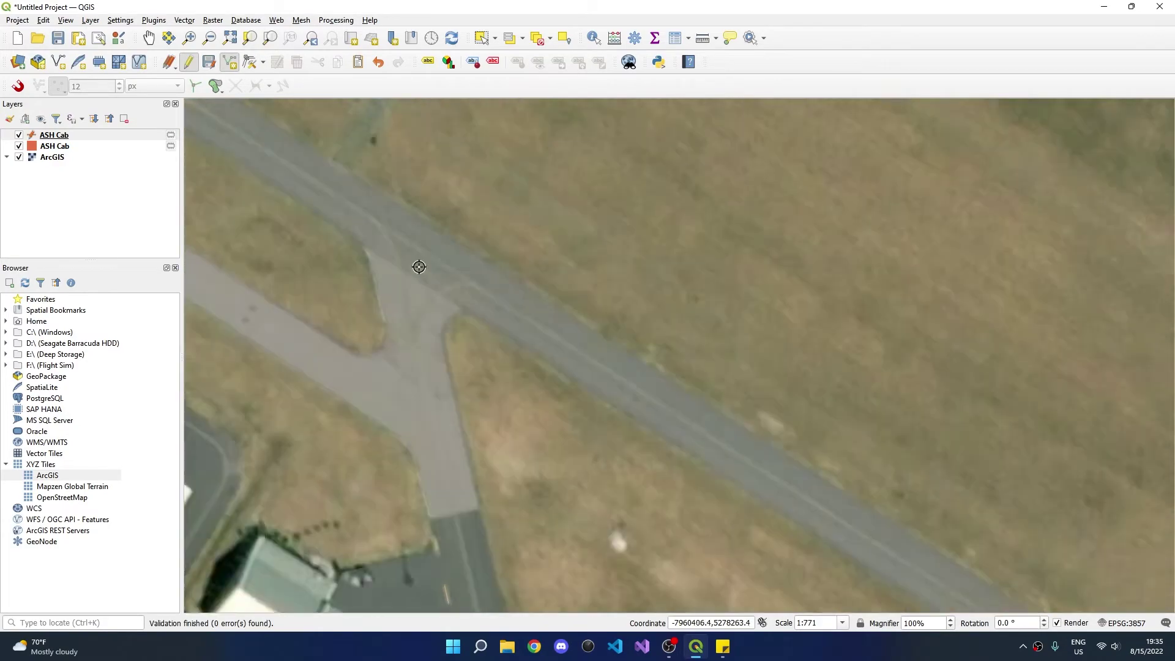
pyautogui.scroll(-1, 425, 295)
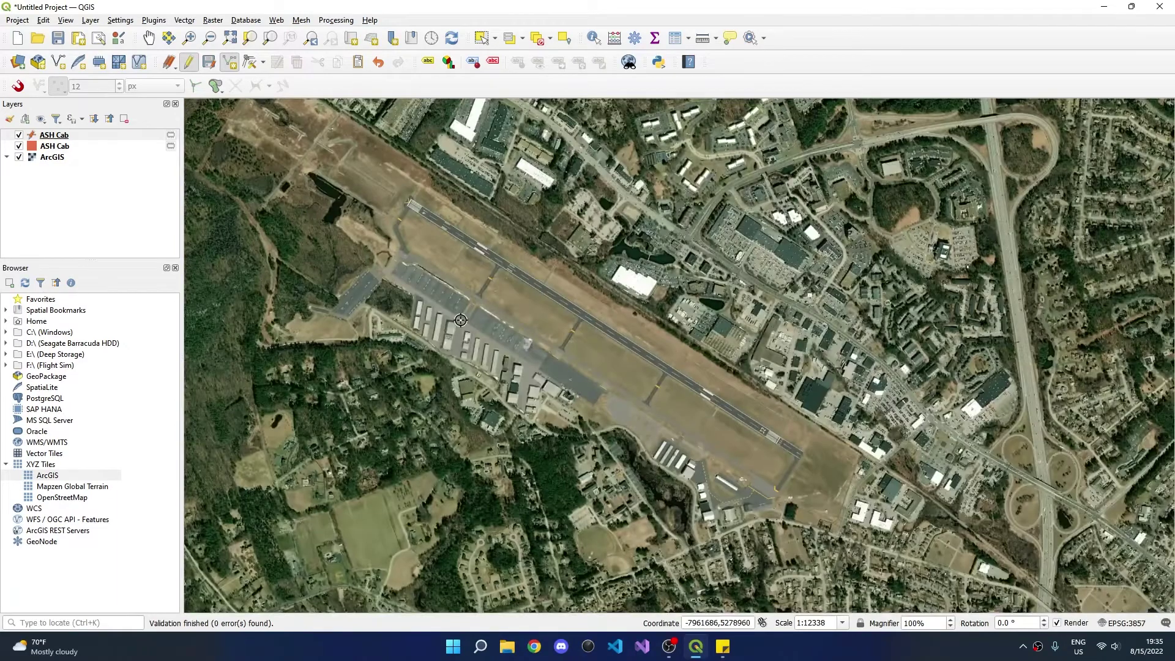
# Save the traced lines, ending editing, and restore the pavement layer to 100% opacity.
pyautogui.click(188, 62)
pyautogui.click(557, 328)
pyautogui.doubleClick(54, 146)
pyautogui.click(349, 188)
pyautogui.click(436, 531)
pyautogui.press('Escape')
# Pan across the airport to review the lines through the southeast taxiways.
pyautogui.scroll(1, 446, 244)
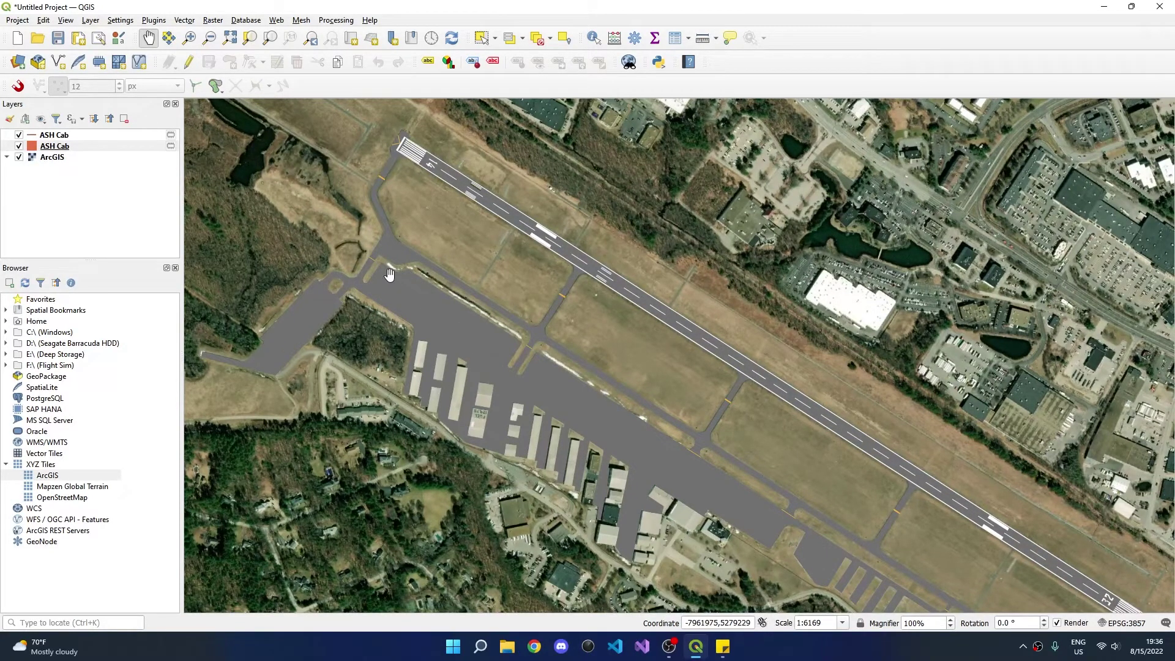
pyautogui.moveTo(526, 357); pyautogui.dragTo(468, 294)
pyautogui.moveTo(619, 388); pyautogui.dragTo(533, 319)
pyautogui.moveTo(640, 392); pyautogui.dragTo(542, 327)
pyautogui.moveTo(645, 382); pyautogui.dragTo(589, 347)
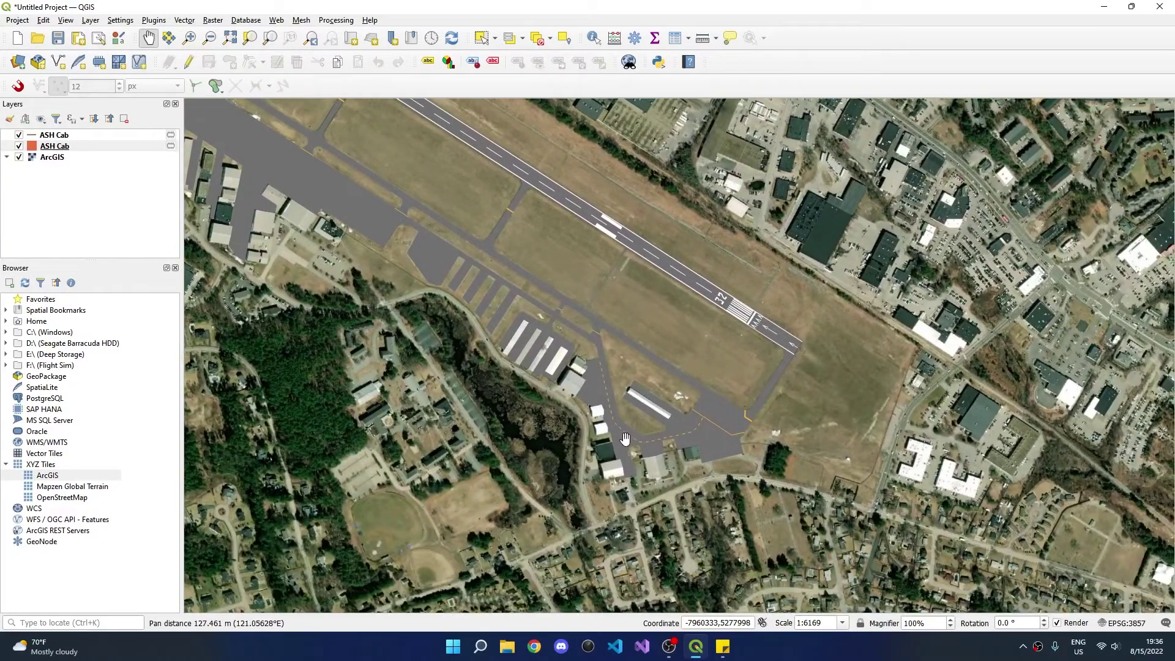
pyautogui.scroll(-1, 689, 435)
# Export the pavement polygon layer to the Desktop as ASH Cab.geojson without adding it to the map.
pyautogui.click(89, 149)
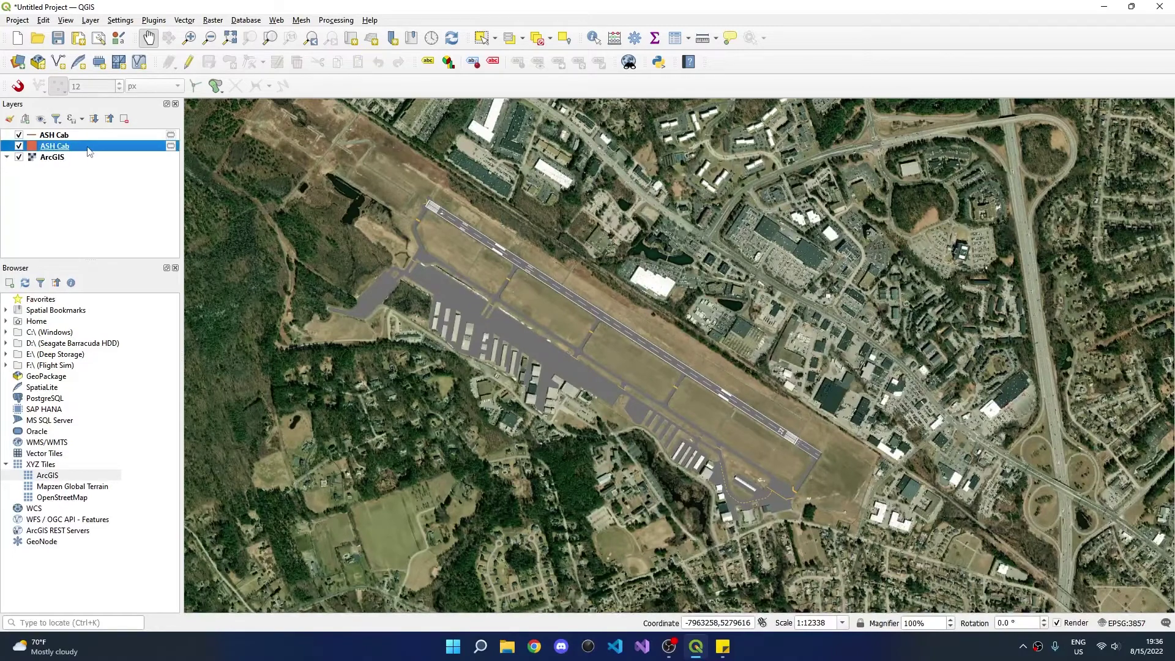
pyautogui.rightClick(89, 151)
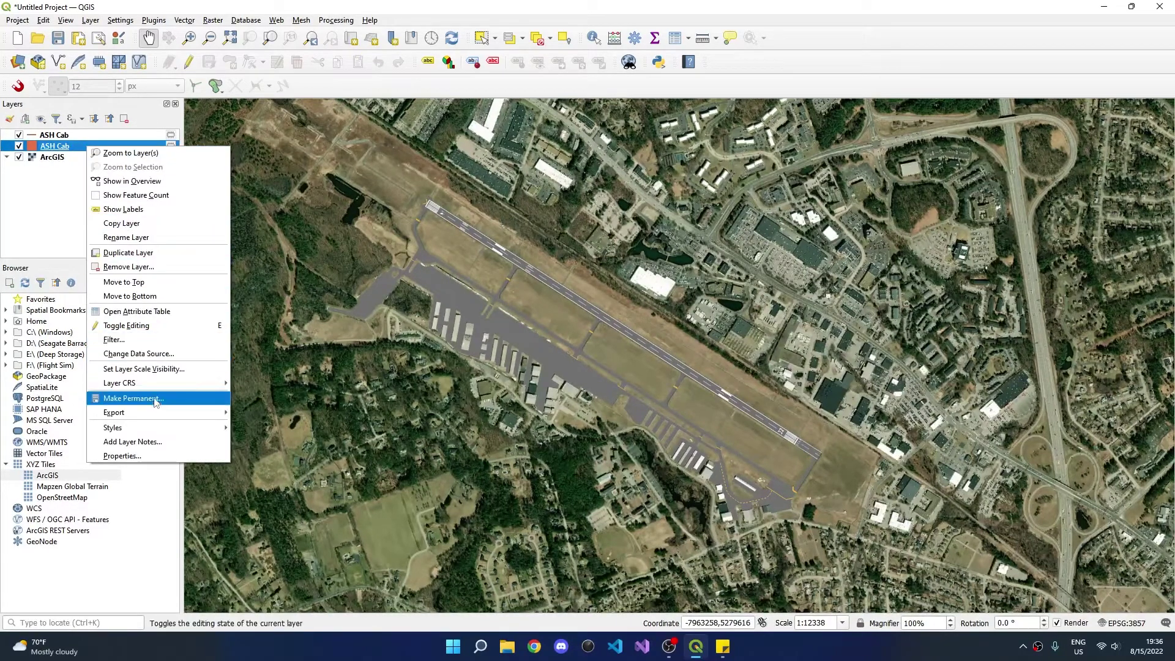
pyautogui.moveTo(151, 414)
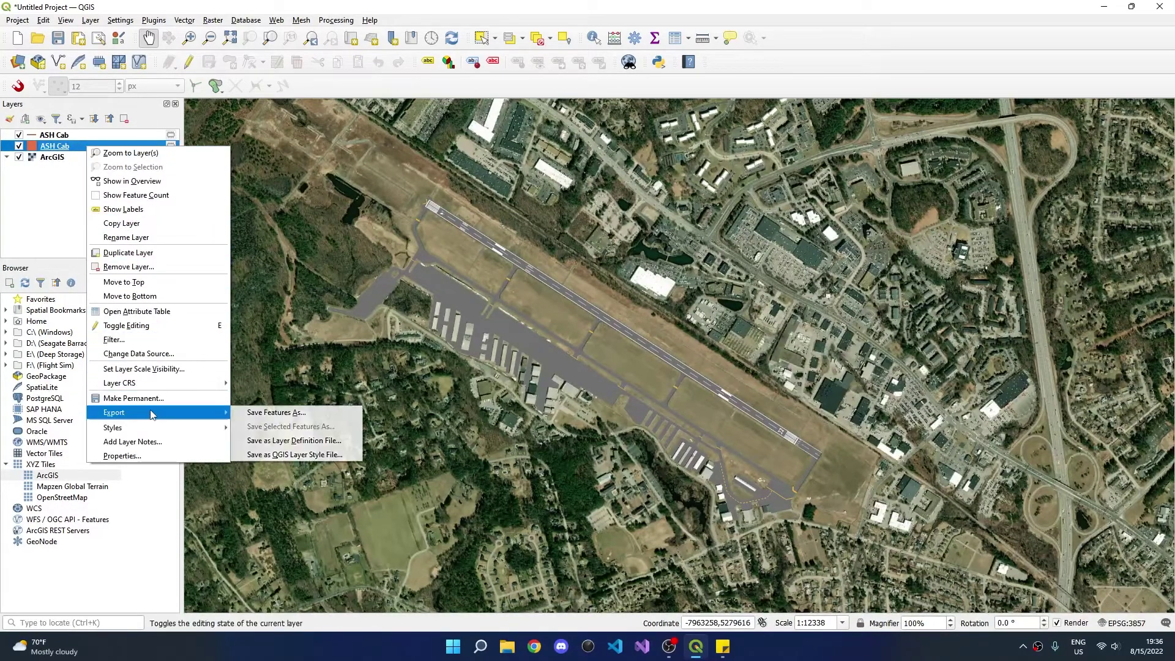
pyautogui.click(287, 416)
pyautogui.click(748, 167)
pyautogui.write('ASH Cab')
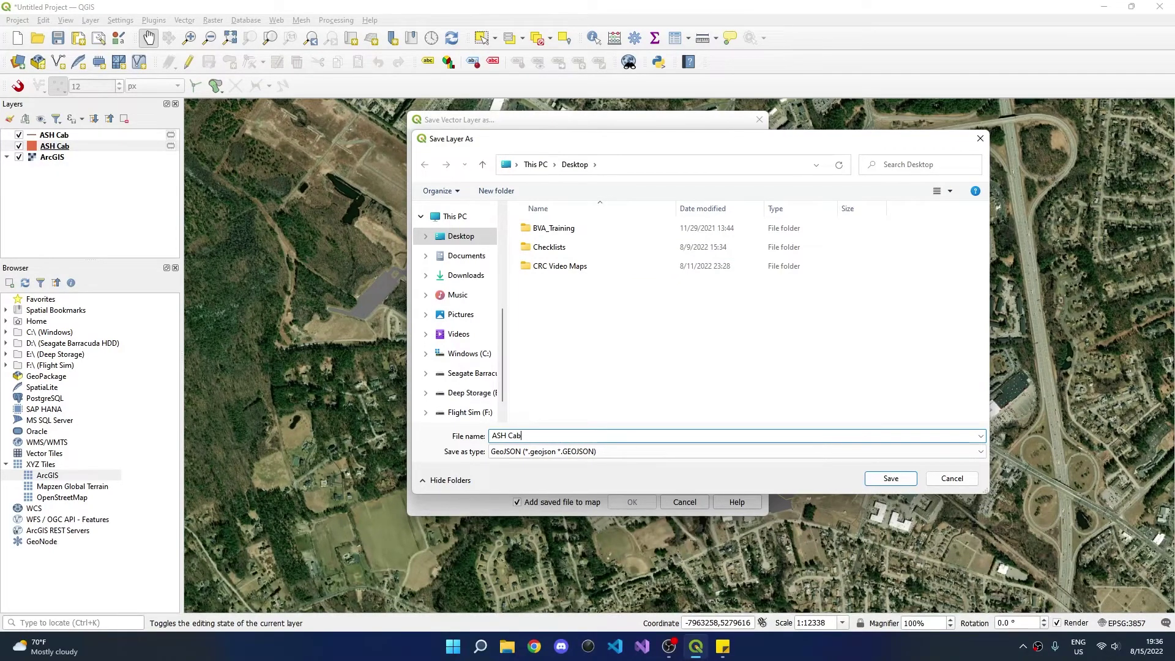
pyautogui.click(909, 478)
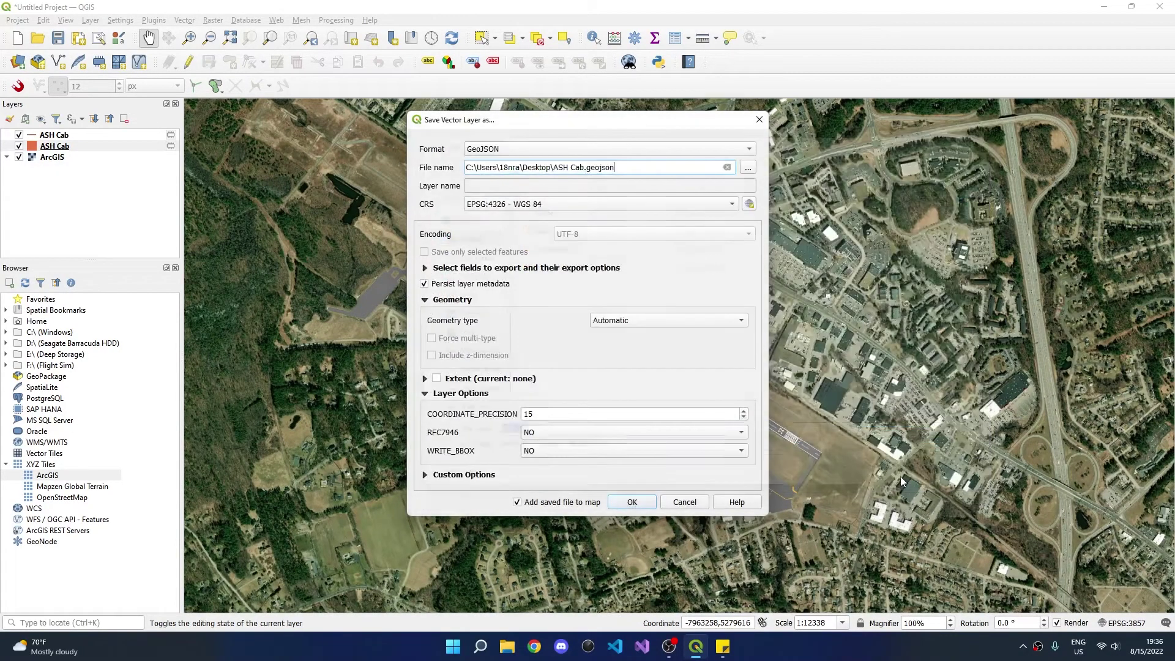
pyautogui.click(517, 503)
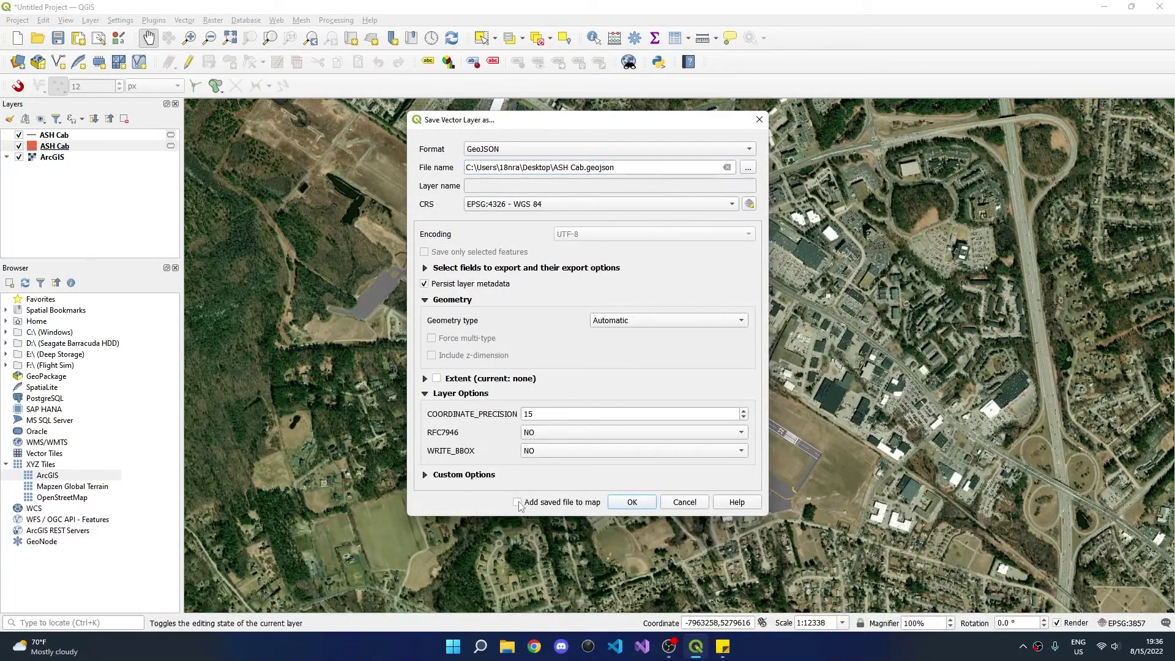
pyautogui.click(632, 502)
# Start exporting the ASH Cab line layer's features to a GeoJSON file.
pyautogui.rightClick(75, 138)
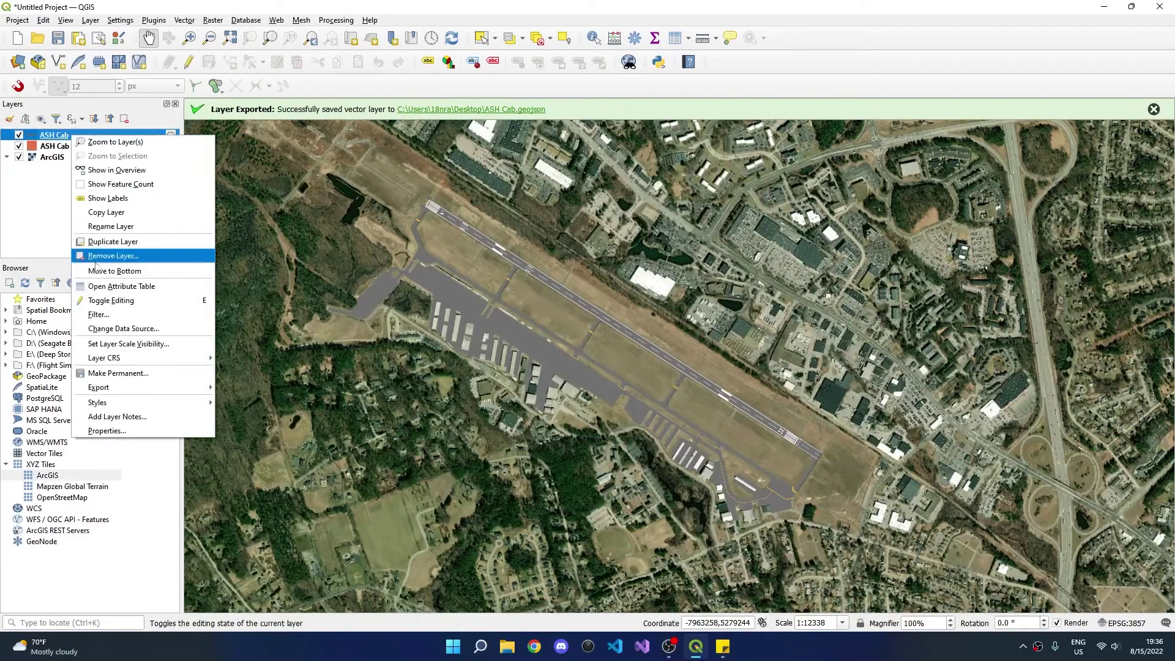
pyautogui.moveTo(204, 391)
pyautogui.click(260, 387)
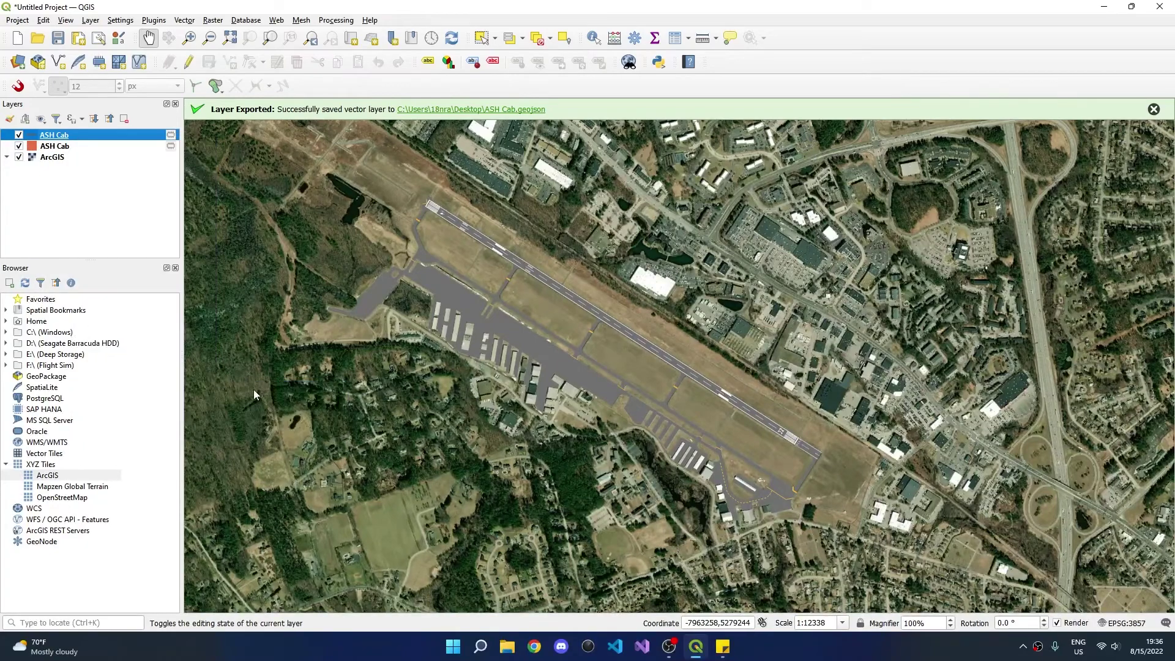
pyautogui.write('AS')
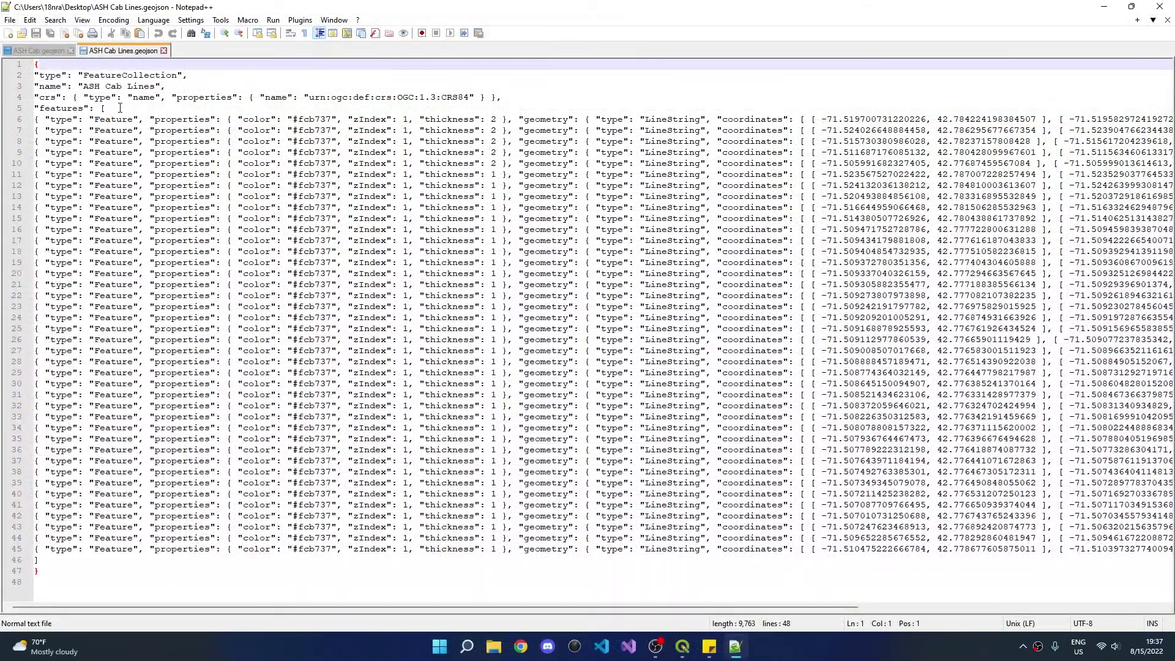
# Move the line features from ASH Cab Lines.geojson after the last polygon in ASH Cab.geojson, comma-separated, and save.
pyautogui.moveTo(120, 108); pyautogui.dragTo(34, 559)
pyautogui.hotkey('ctrl', 'c')
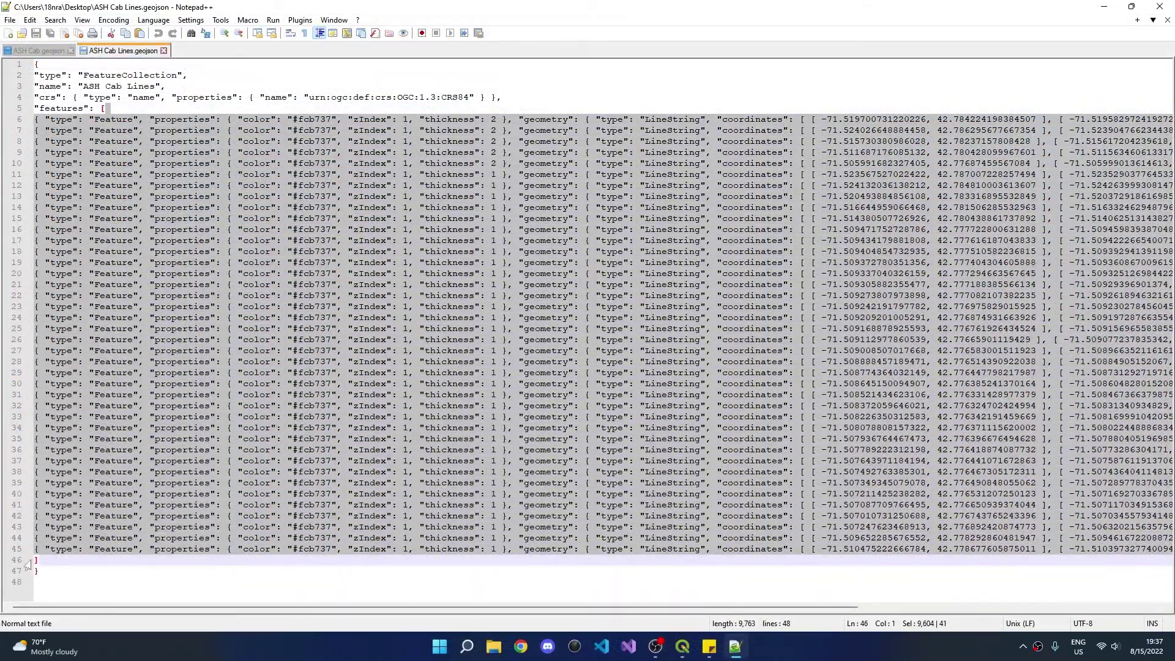
pyautogui.press('Delete')
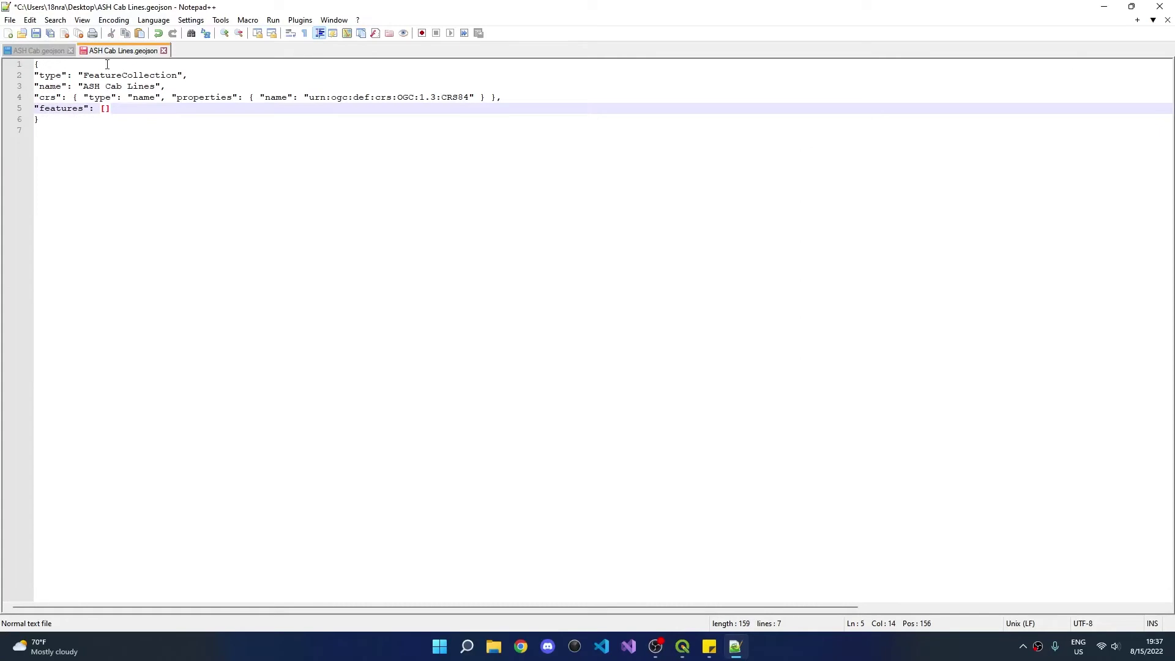
pyautogui.click(38, 51)
pyautogui.scroll(-10, 55, 367)
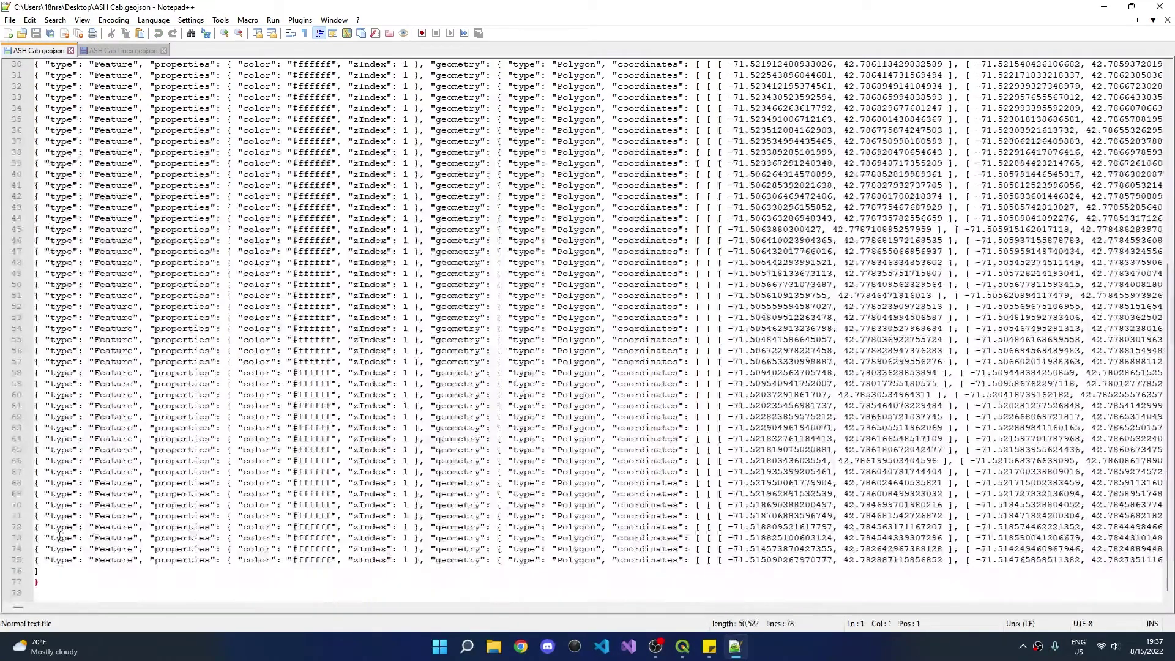
pyautogui.click(36, 571)
pyautogui.press('Left')
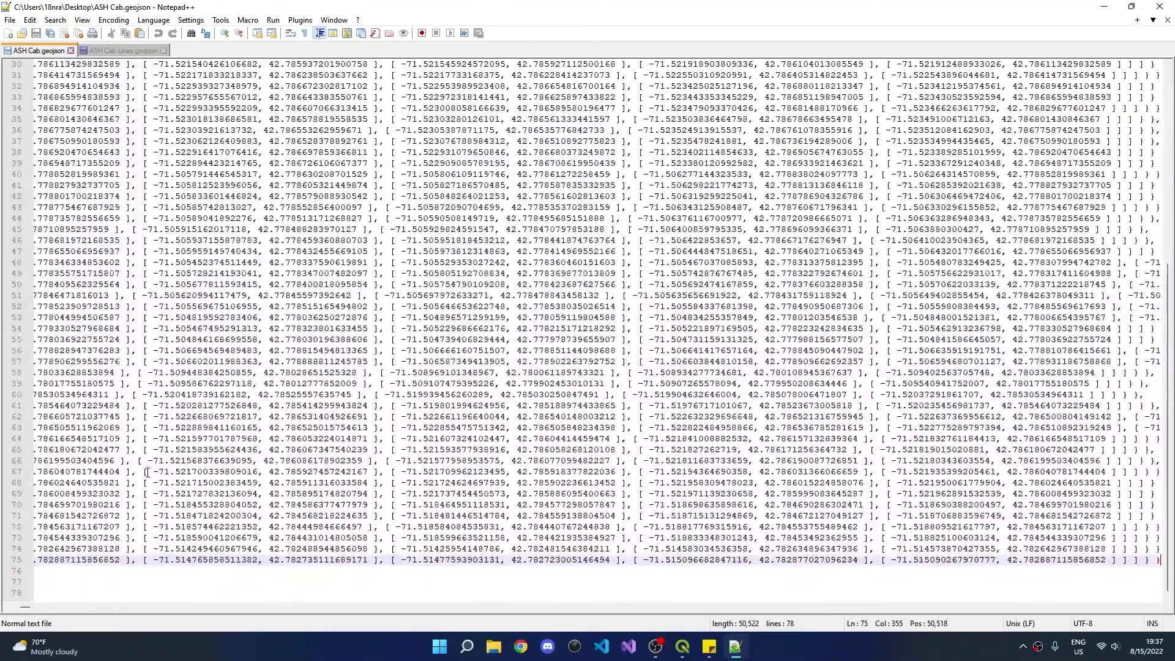
pyautogui.write(',')
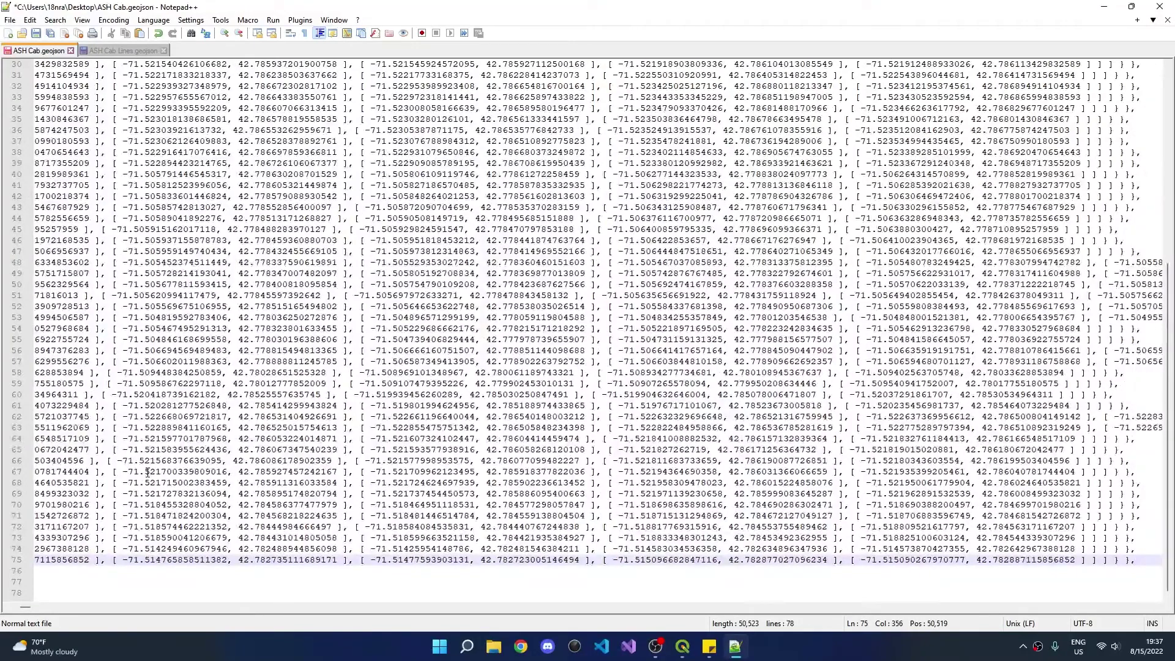
pyautogui.hotkey('ctrl', 'v')
pyautogui.hotkey('ctrl', 's')
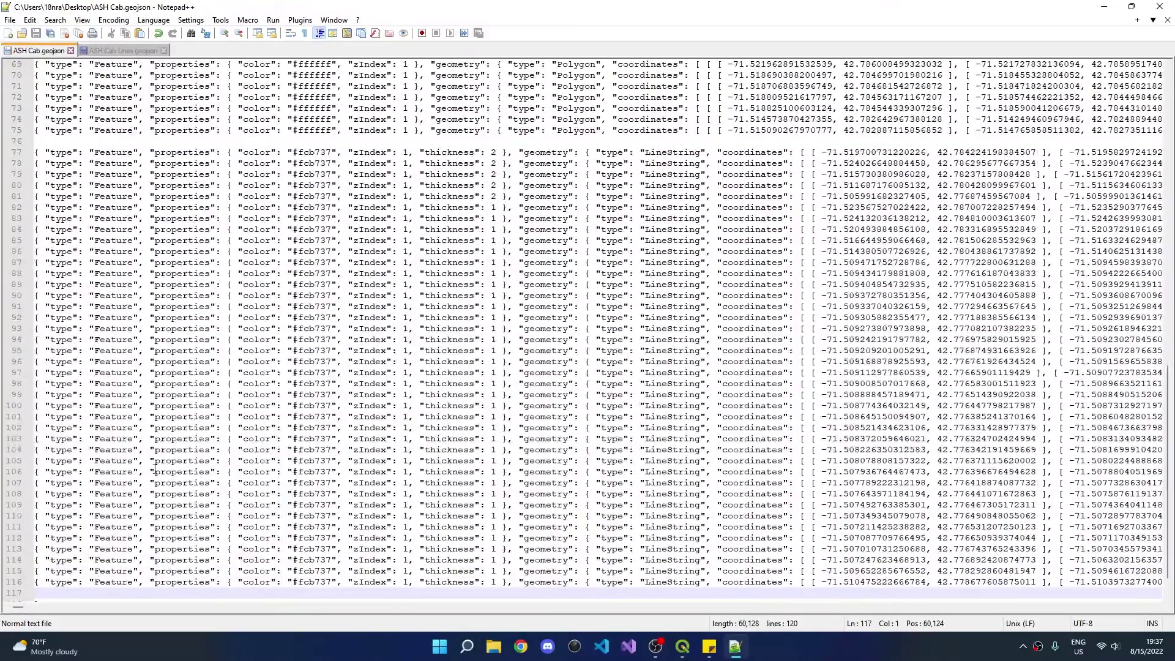
# Remove the leftover blank line and the name and crs header lines, then save.
pyautogui.scroll(4, 162, 465)
pyautogui.click(111, 273)
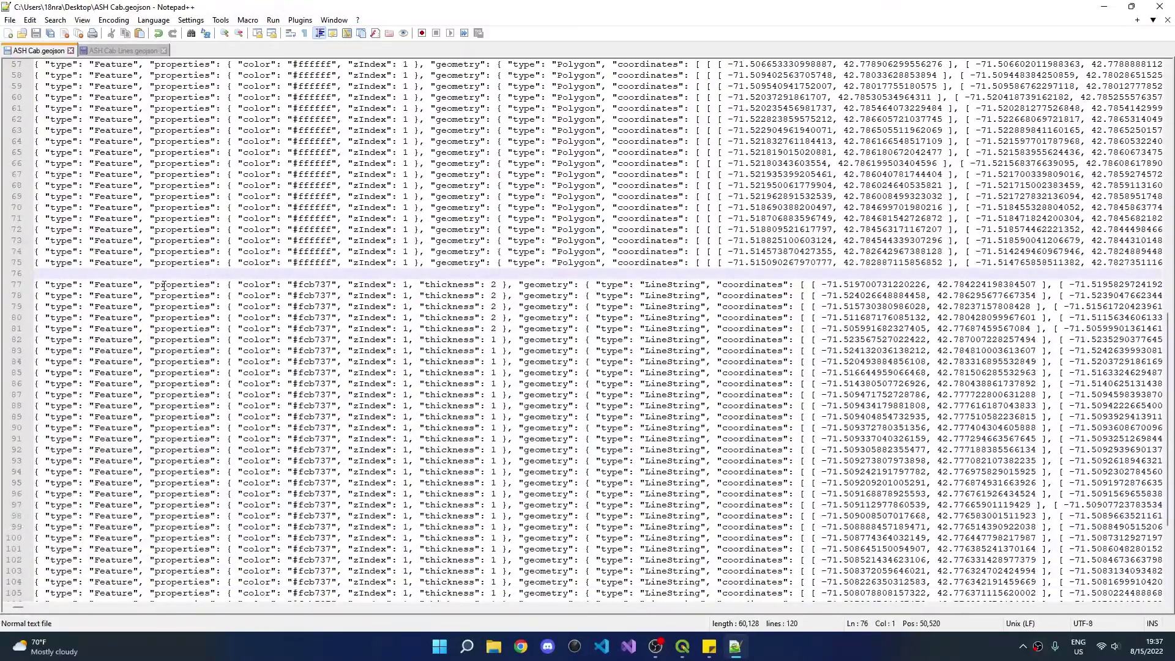
pyautogui.press('BackSpace')
pyautogui.scroll(18, 219, 301)
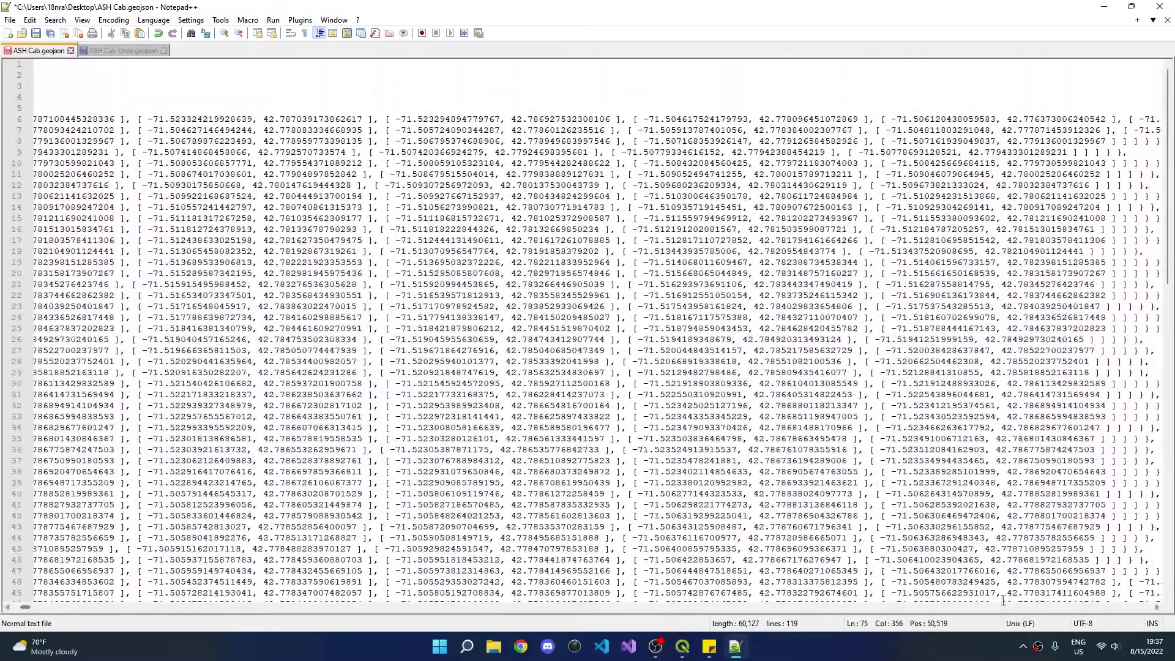
pyautogui.hscroll(-10, 1013, 581)
pyautogui.hscroll(-5, 345, 381)
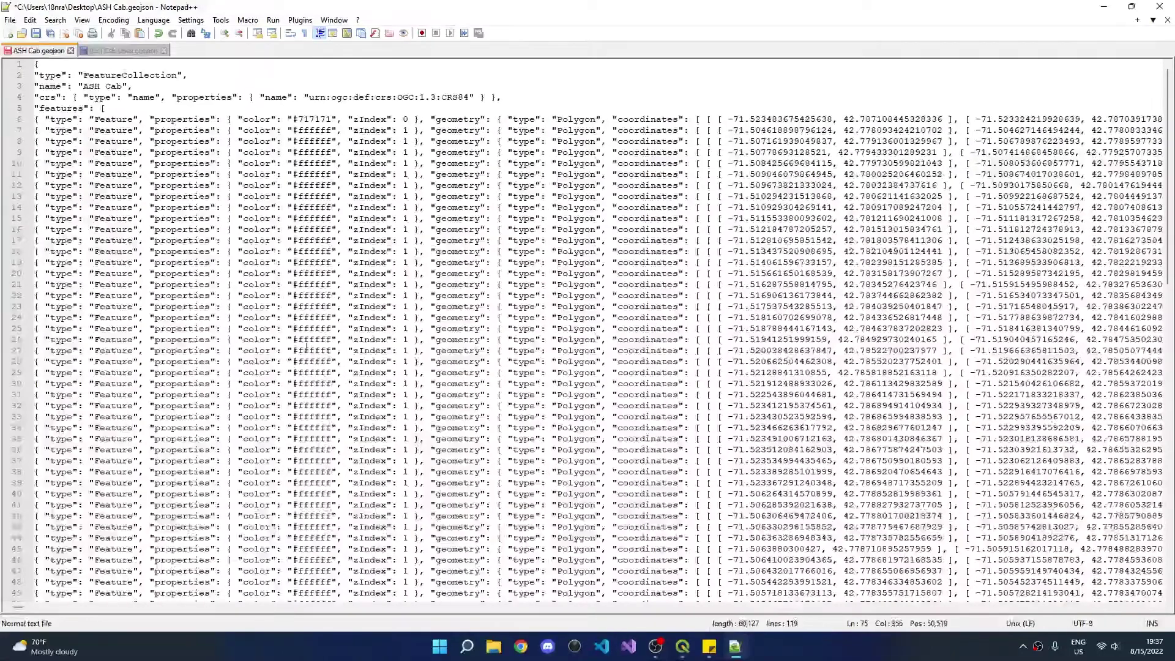
pyautogui.moveTo(509, 97); pyautogui.dragTo(4, 88)
pyautogui.press('BackSpace')
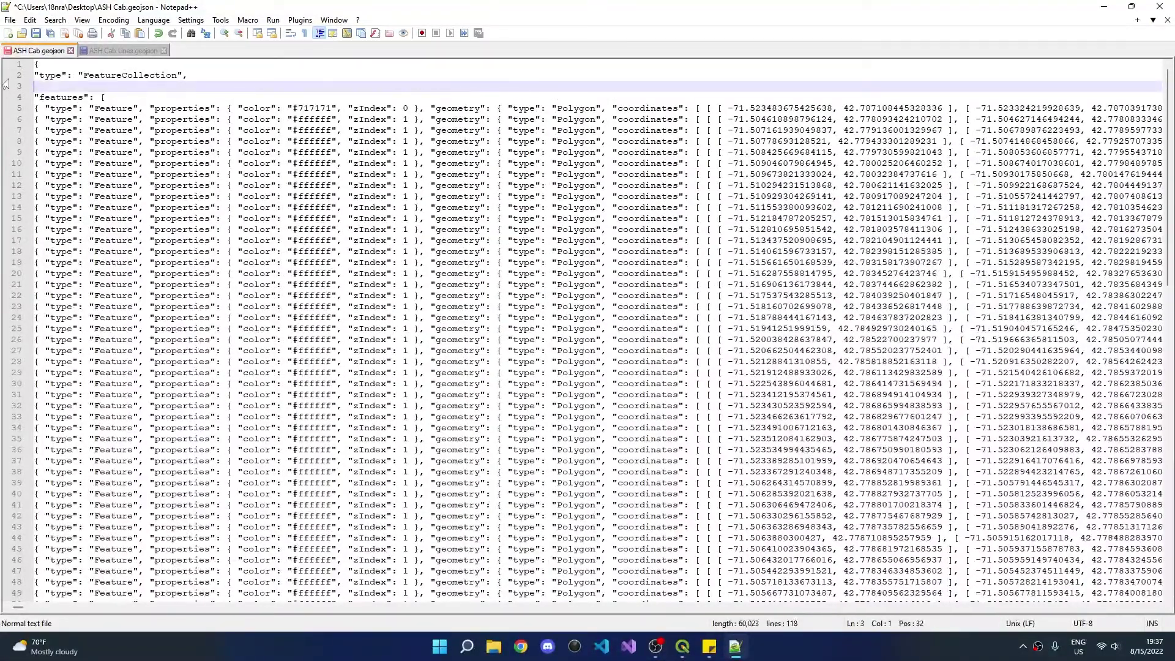
pyautogui.press('BackSpace')
pyautogui.hotkey('ctrl', 's')
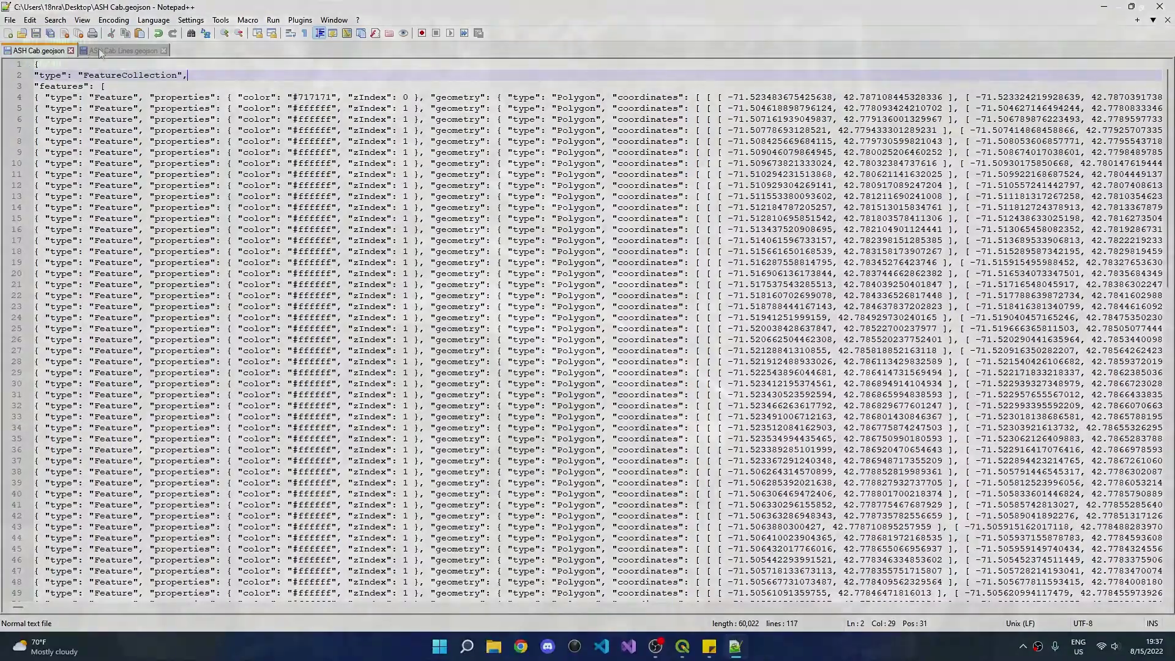
# Pan and zoom the Tower Cab view from the runway's northwest end to the runway 32 threshold and ramp.
pyautogui.click(116, 51)
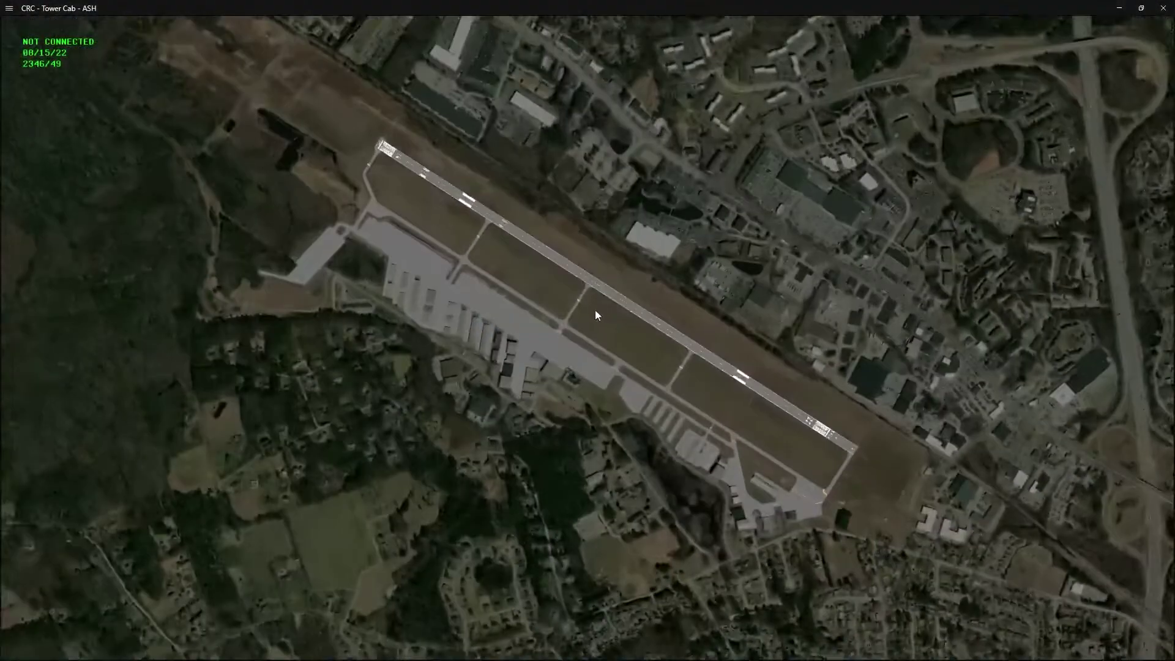
pyautogui.scroll(5, 594, 310)
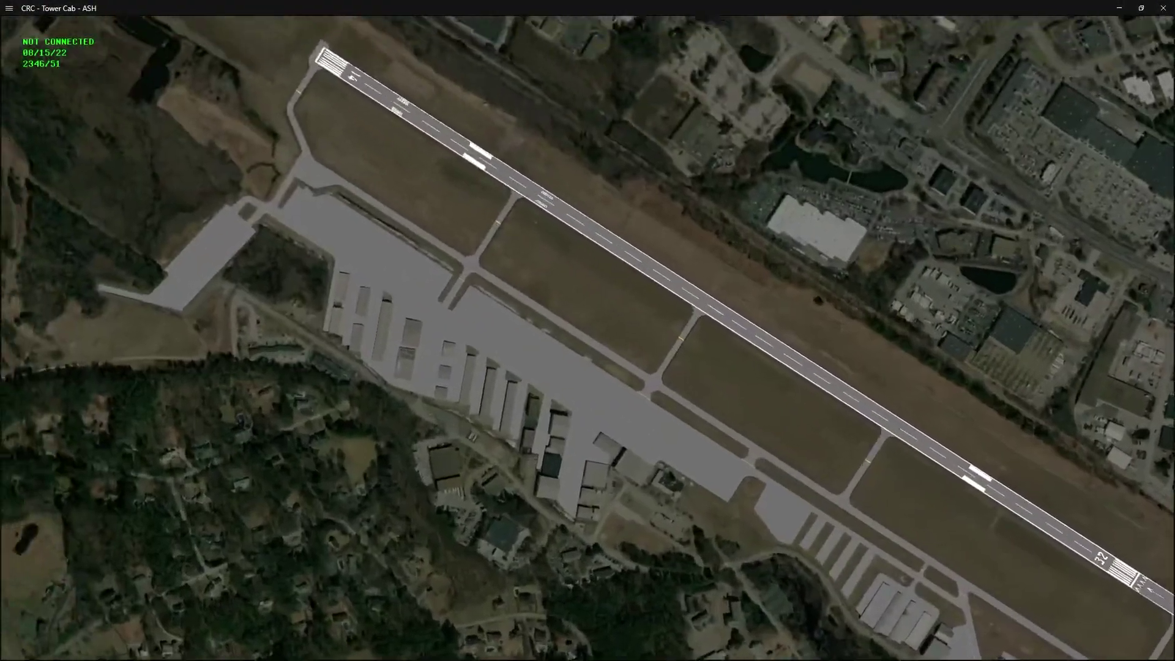
pyautogui.moveTo(568, 295); pyautogui.dragTo(652, 351)
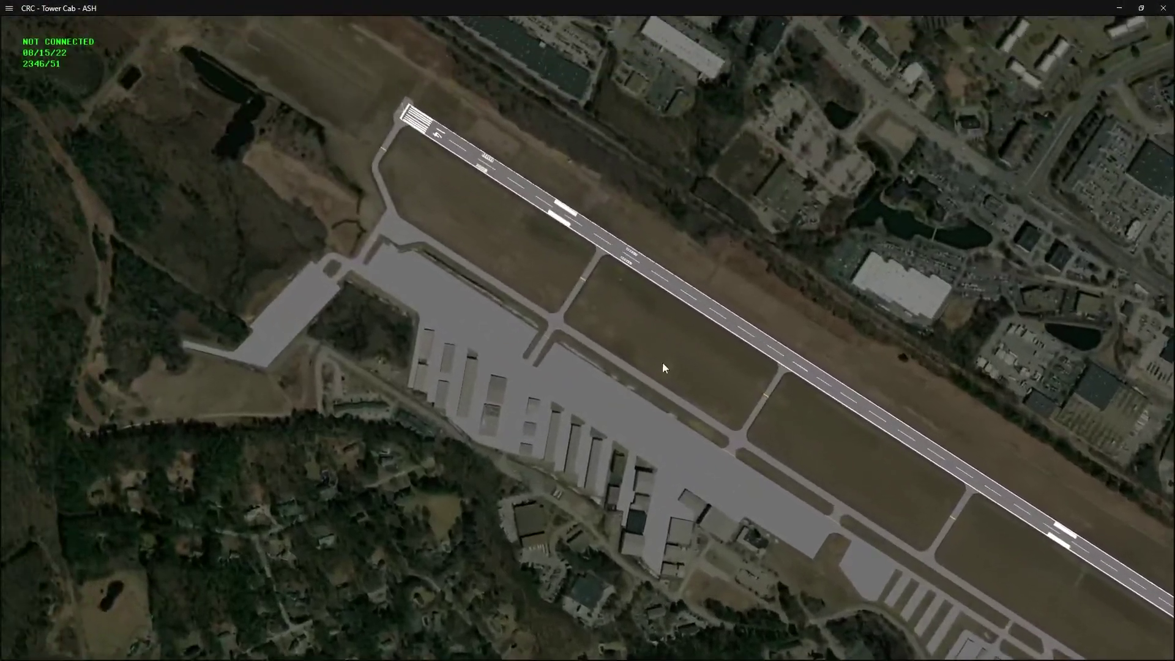
pyautogui.scroll(2, 432, 189)
pyautogui.moveTo(386, 169); pyautogui.dragTo(492, 253)
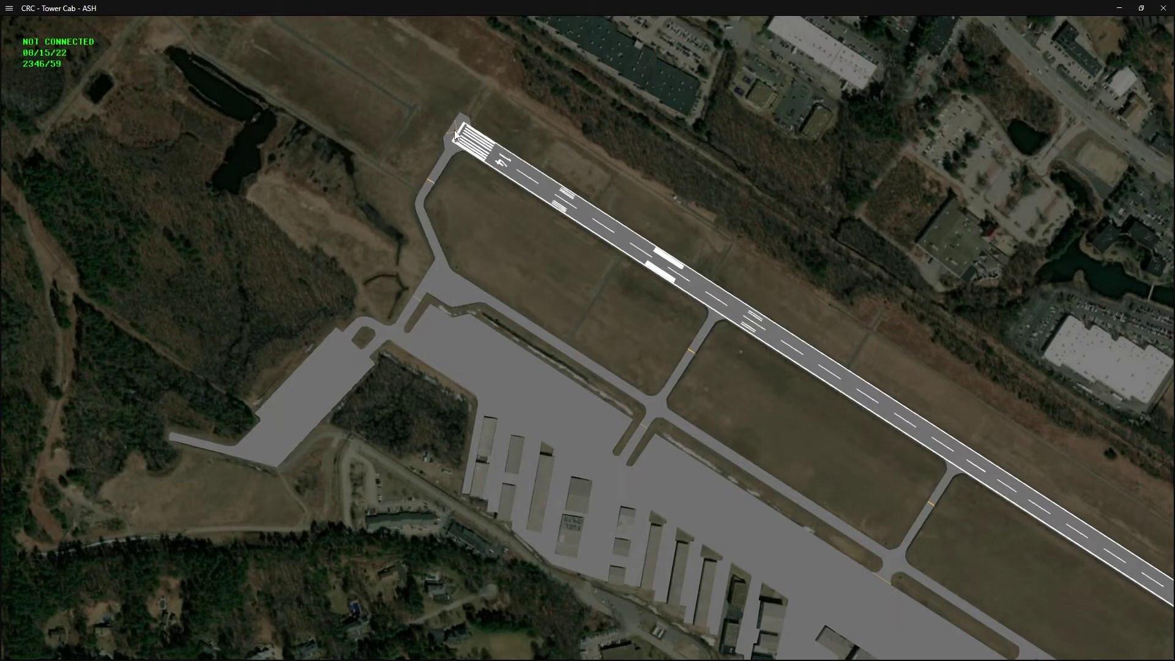
pyautogui.moveTo(694, 432); pyautogui.dragTo(432, 324)
pyautogui.scroll(2, 613, 372)
pyautogui.moveTo(613, 372); pyautogui.dragTo(347, 235)
pyautogui.moveTo(811, 546); pyautogui.dragTo(461, 321)
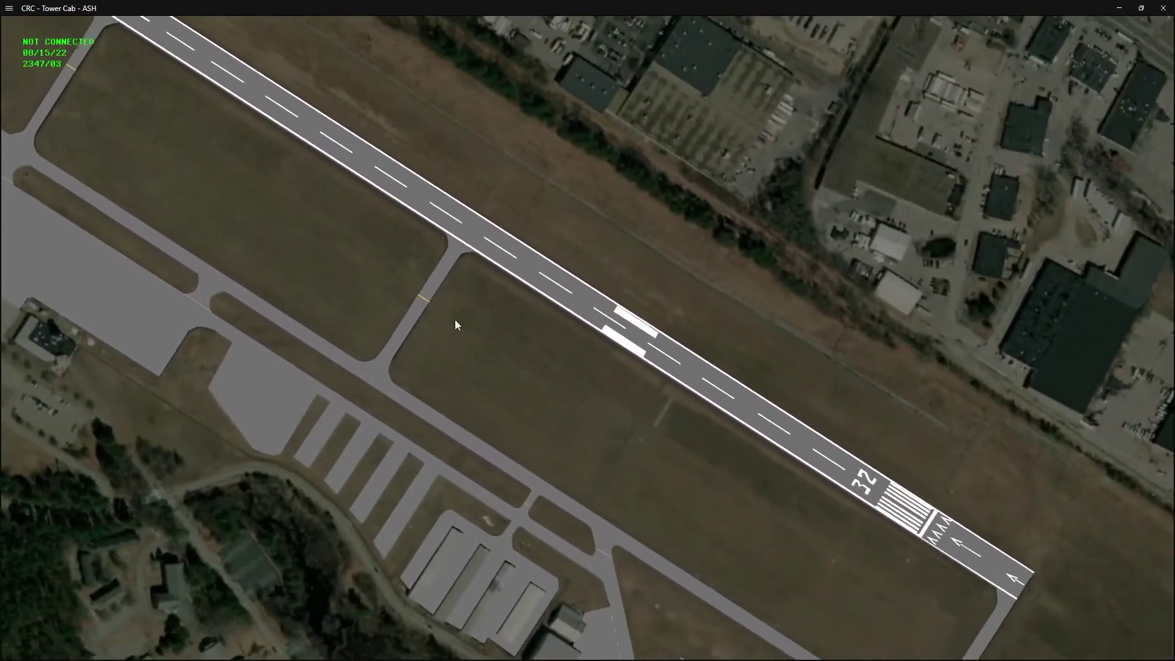
pyautogui.moveTo(659, 477); pyautogui.dragTo(486, 303)
pyautogui.moveTo(366, 421); pyautogui.dragTo(403, 306)
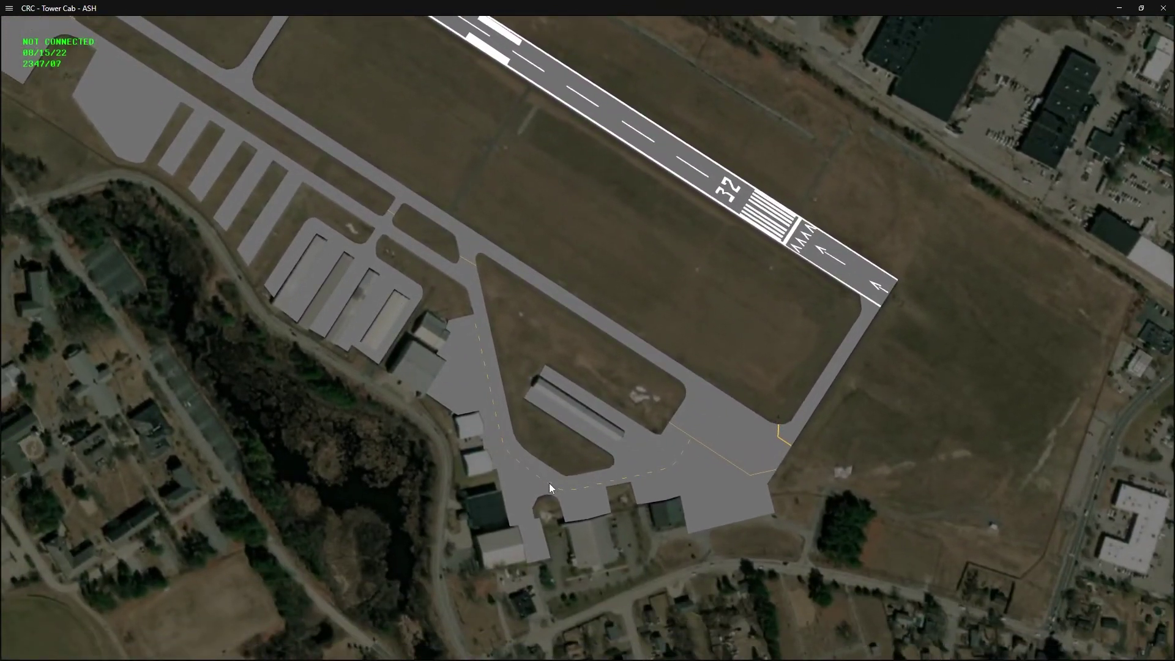